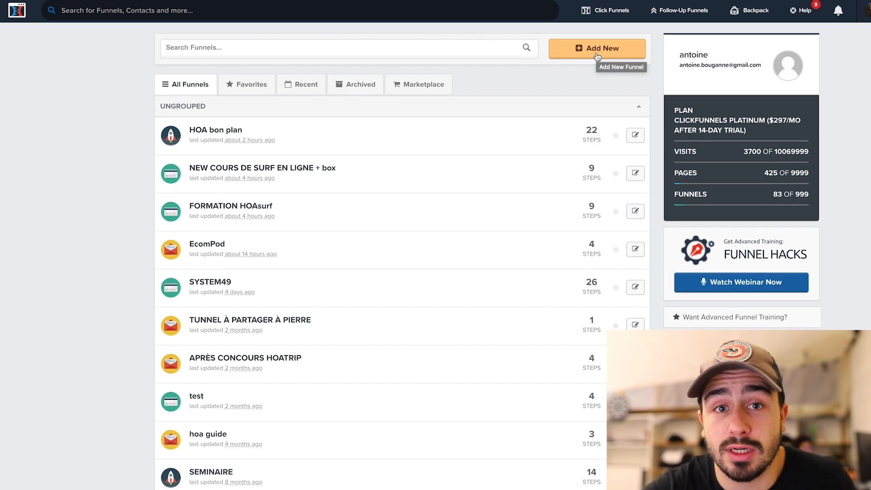
# Start a new Sell Your Product > Sales Funnel in the classic funnel builder
pyautogui.click(597, 55)
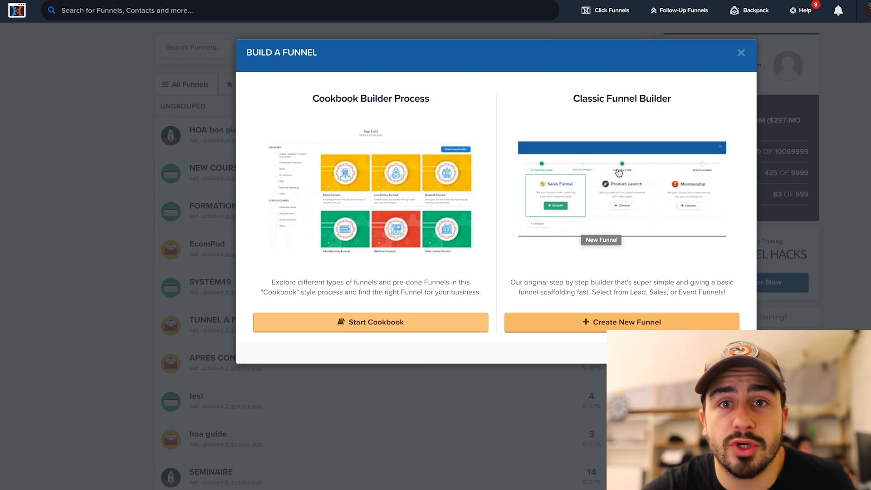
pyautogui.click(617, 323)
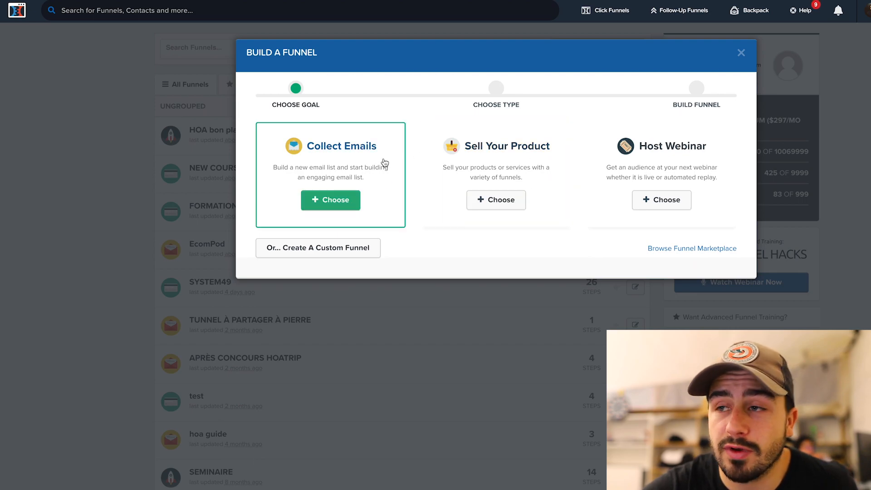
pyautogui.click(474, 198)
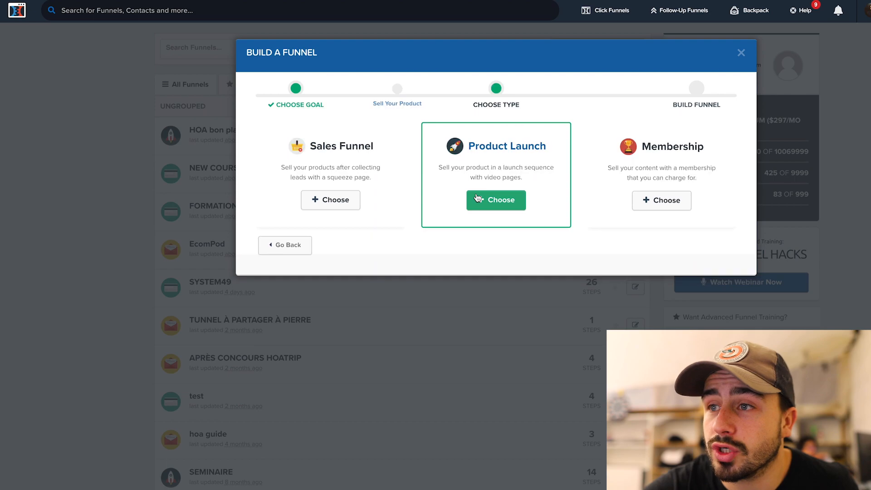
pyautogui.click(356, 199)
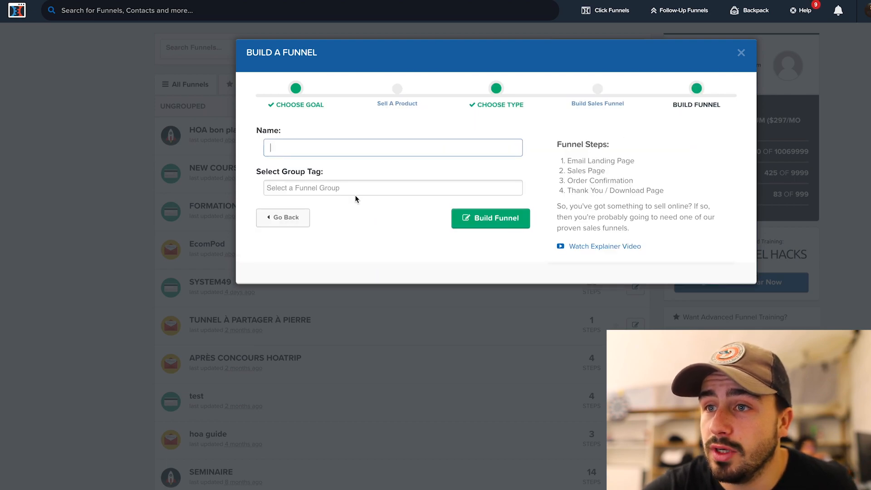
# Name the funnel 'test programme de sport', fixing the typo, and build it
pyautogui.write('test')
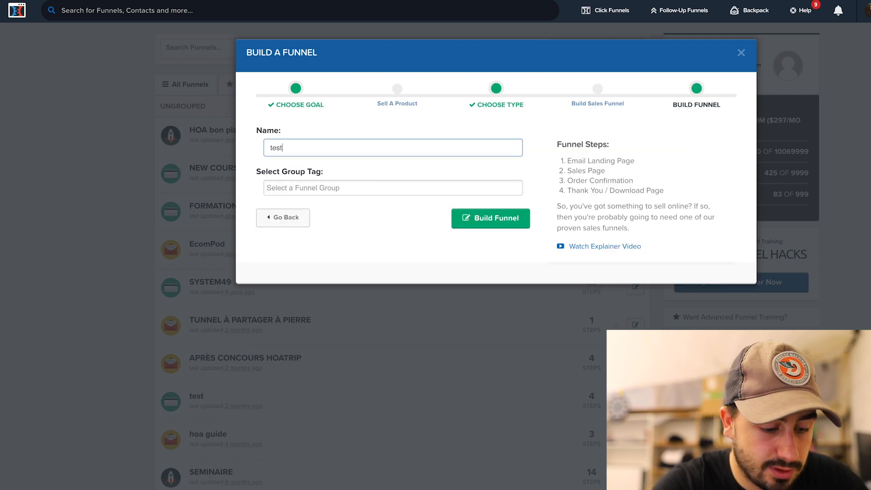
pyautogui.write(' porgram')
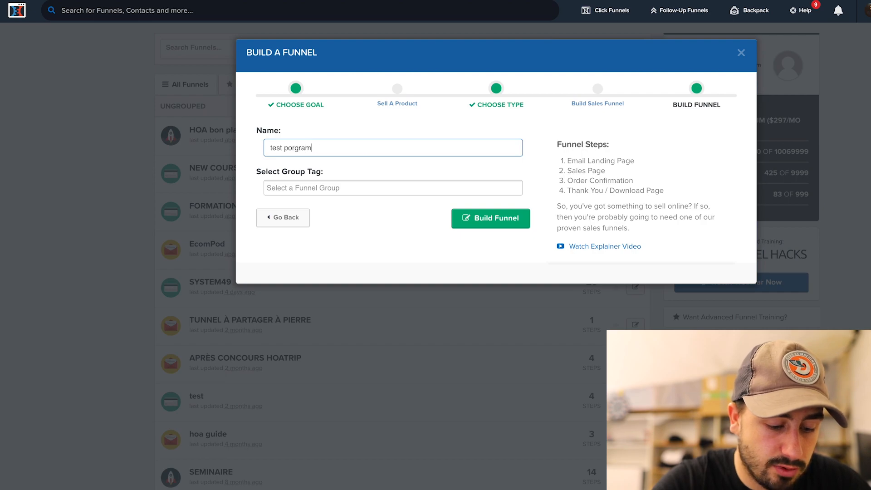
pyautogui.write('me de sport')
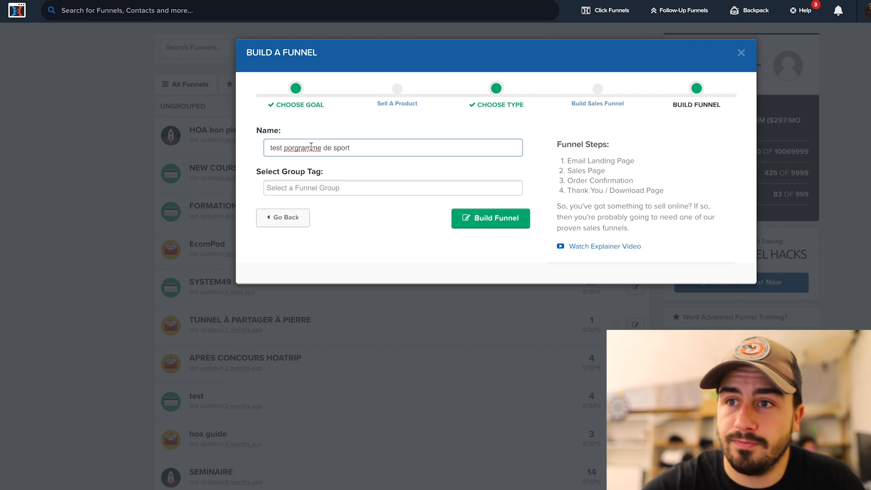
pyautogui.rightClick(311, 146)
pyautogui.click(326, 153)
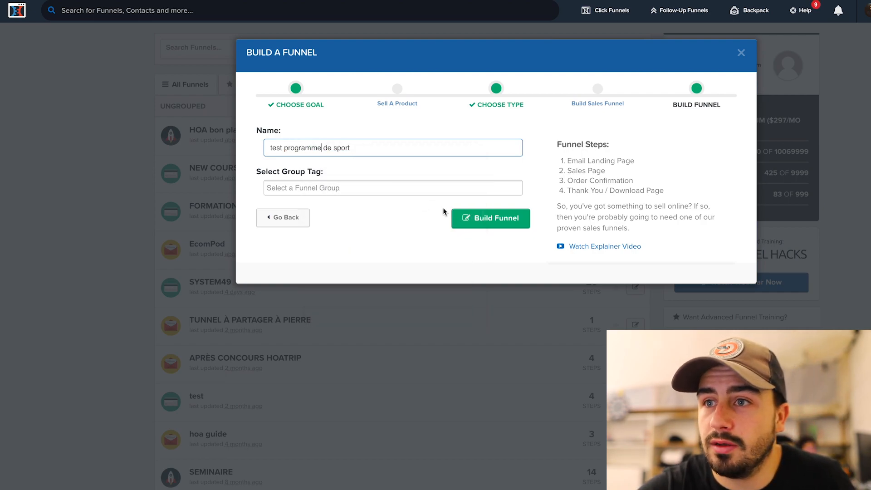
pyautogui.click(480, 220)
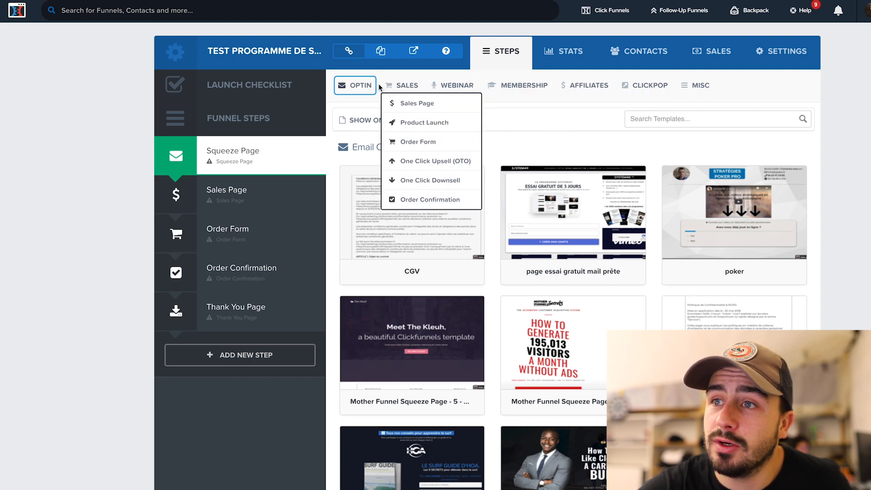
# Review the OPTIN, SALES and other template categories for the Squeeze Page step
pyautogui.moveTo(351, 92)
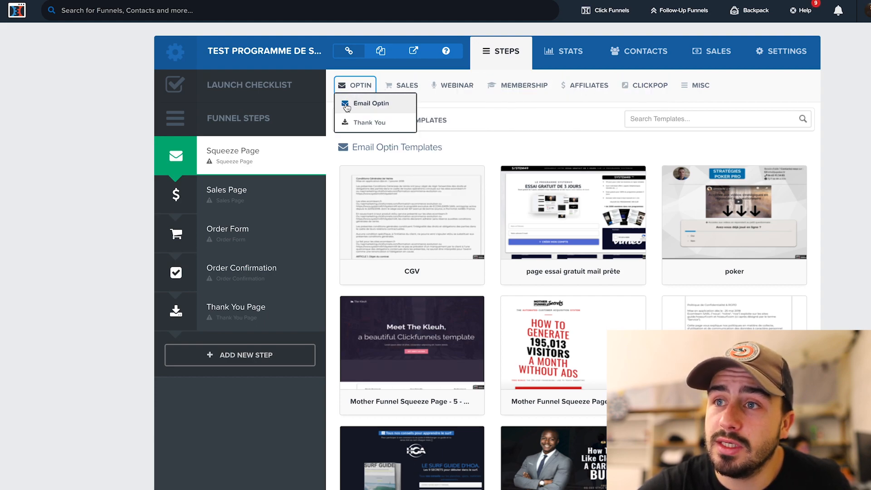
pyautogui.moveTo(393, 87)
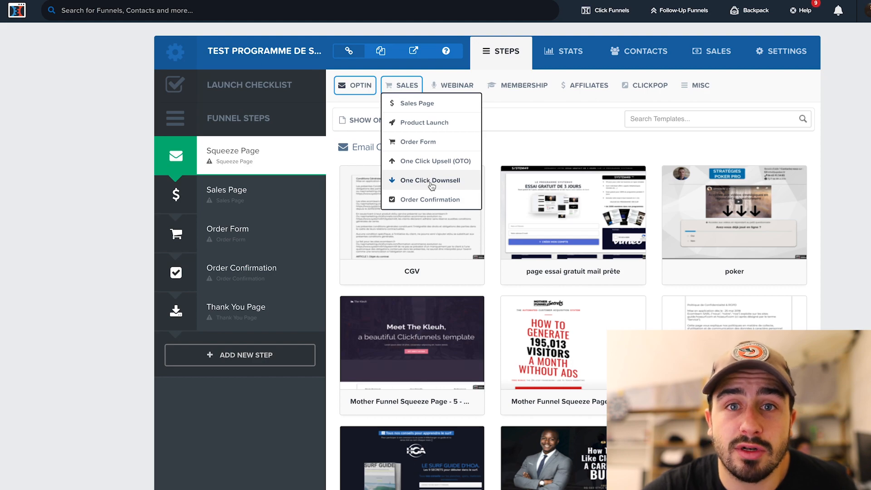
pyautogui.moveTo(517, 93)
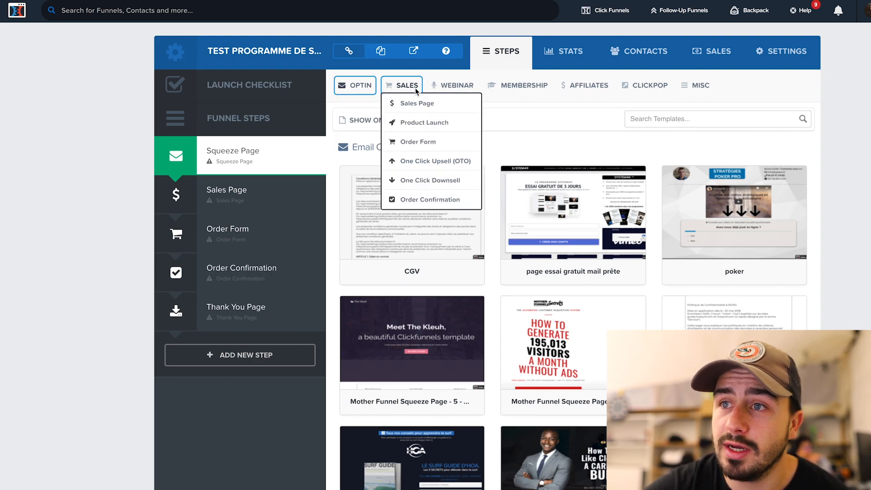
# Apply the Mother Funnel Application - 2 template from SALES > Sales Page to the Squeeze Page
pyautogui.click(418, 105)
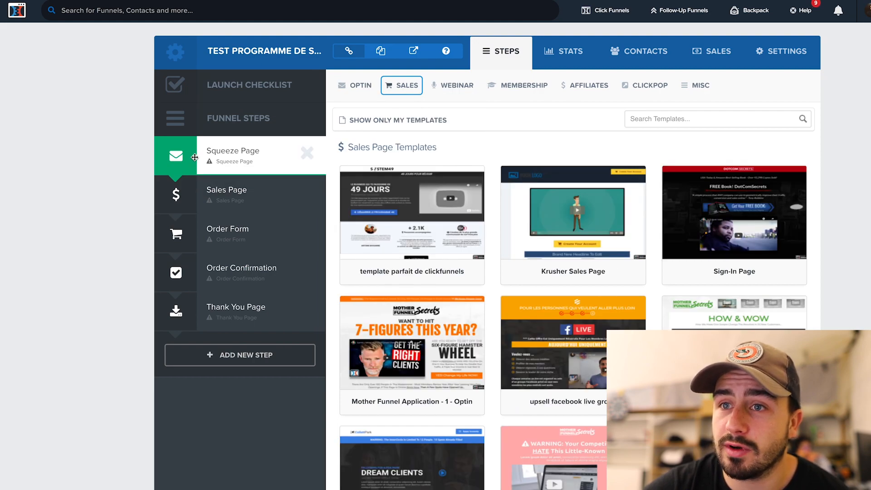
pyautogui.moveTo(554, 264)
pyautogui.scroll(-4, 472, 236)
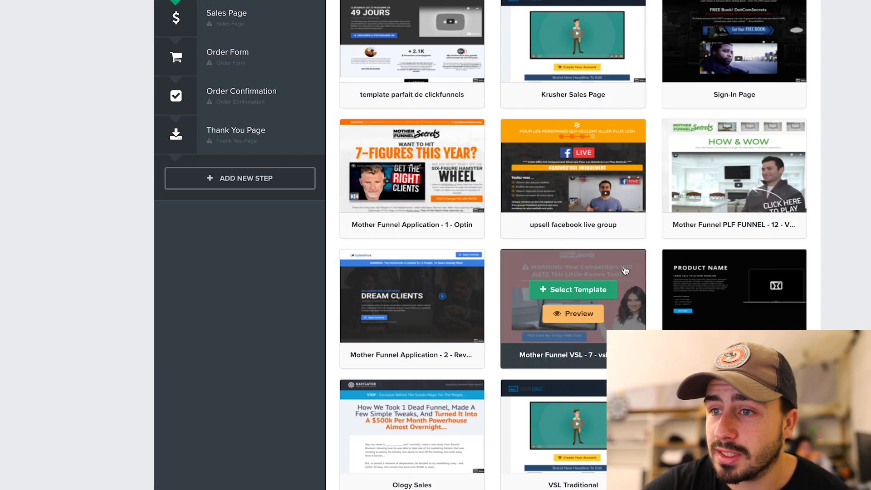
pyautogui.scroll(-2, 573, 264)
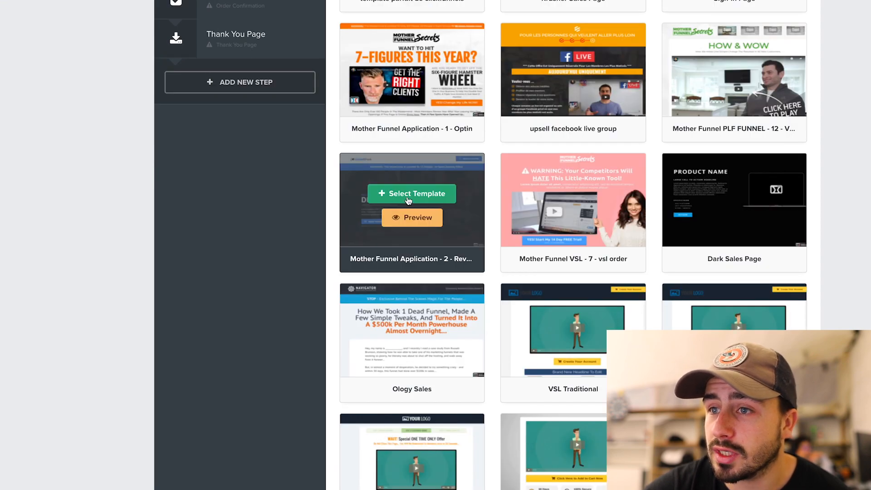
pyautogui.click(408, 195)
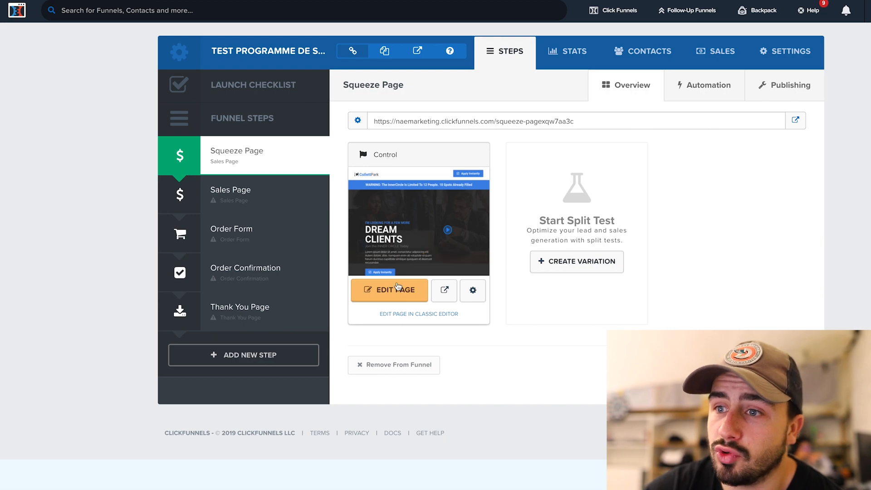
# Open the squeeze page in the page editor
pyautogui.click(396, 293)
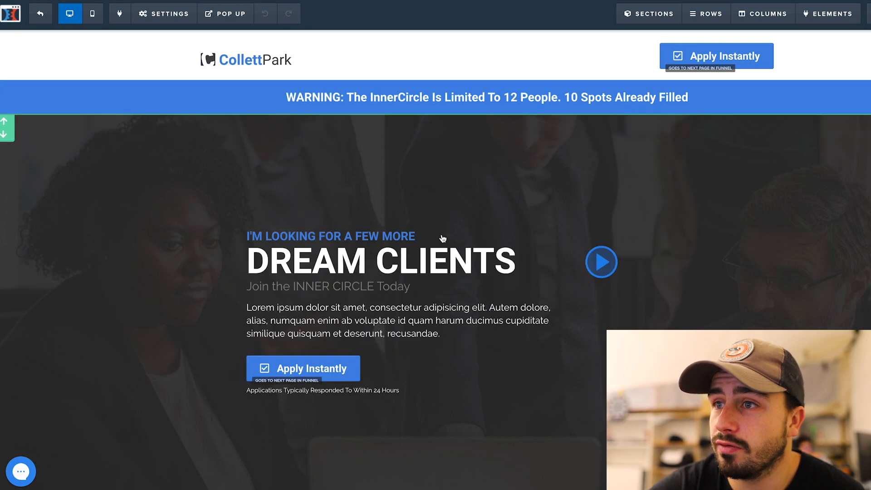
pyautogui.scroll(-10, 443, 238)
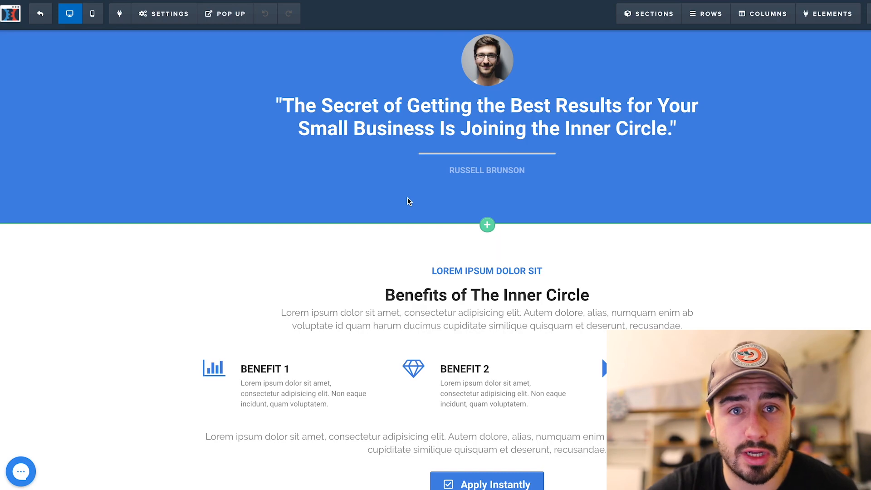
pyautogui.scroll(10, 408, 198)
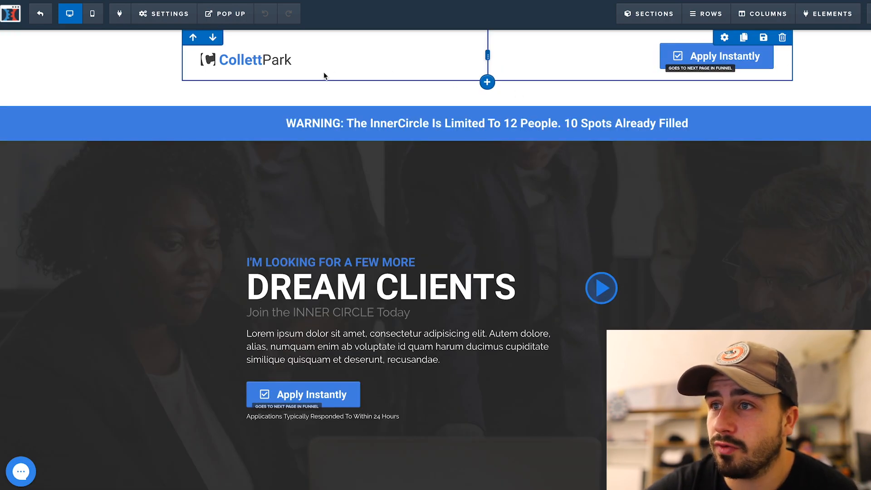
# Delete the CollettPark logo from the header and add a new element in its place
pyautogui.click(319, 63)
pyautogui.click(423, 72)
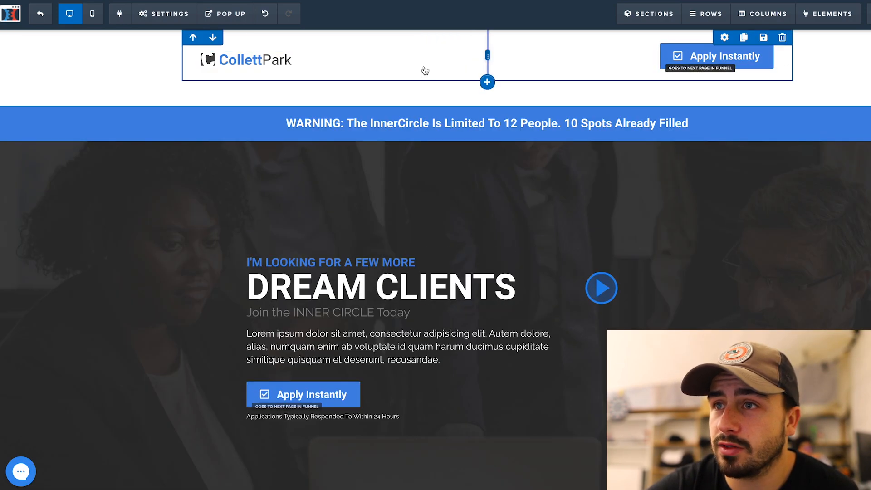
pyautogui.click(465, 58)
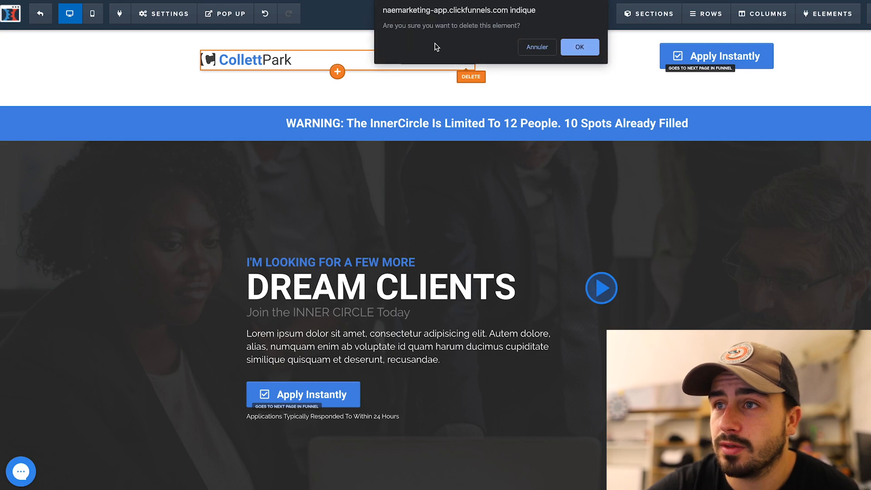
pyautogui.click(579, 48)
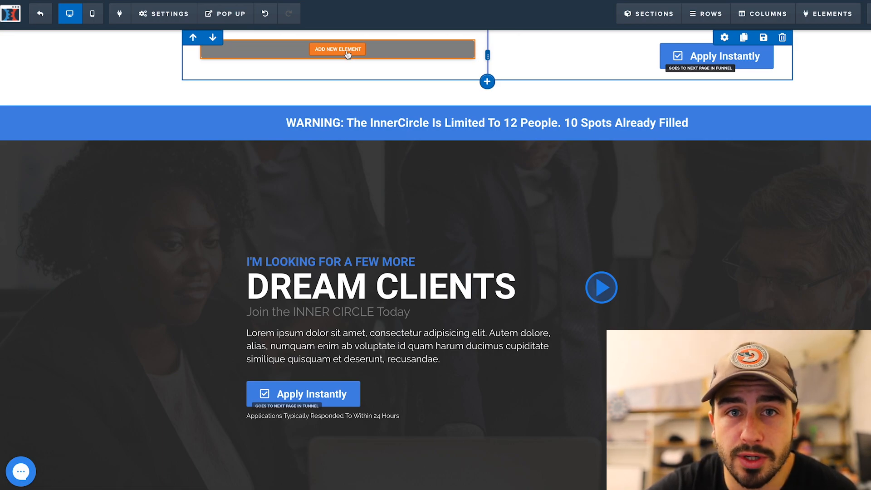
pyautogui.click(347, 51)
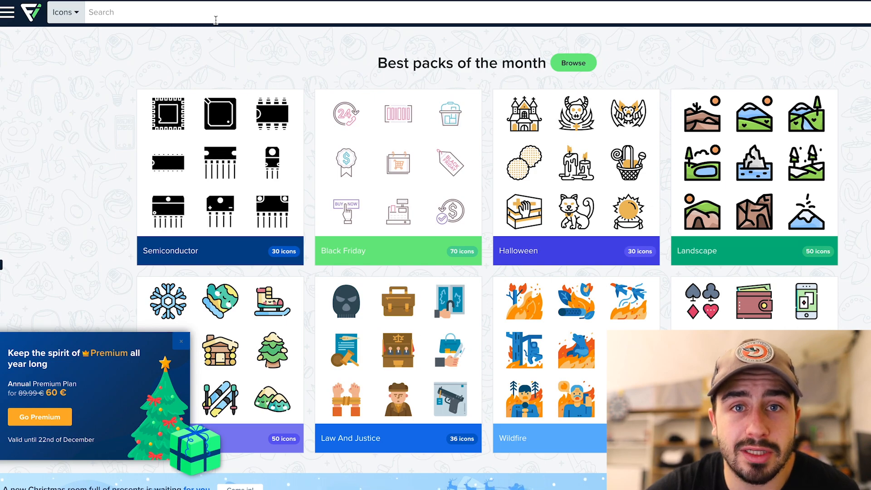
# Search Flaticon for 'sport' icons and browse to the next page of results
pyautogui.click(218, 18)
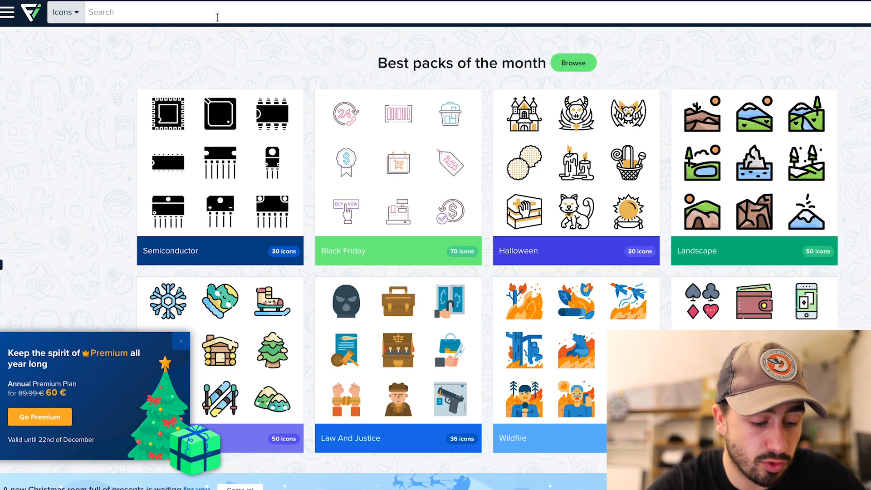
pyautogui.write('sport')
pyautogui.press('Return')
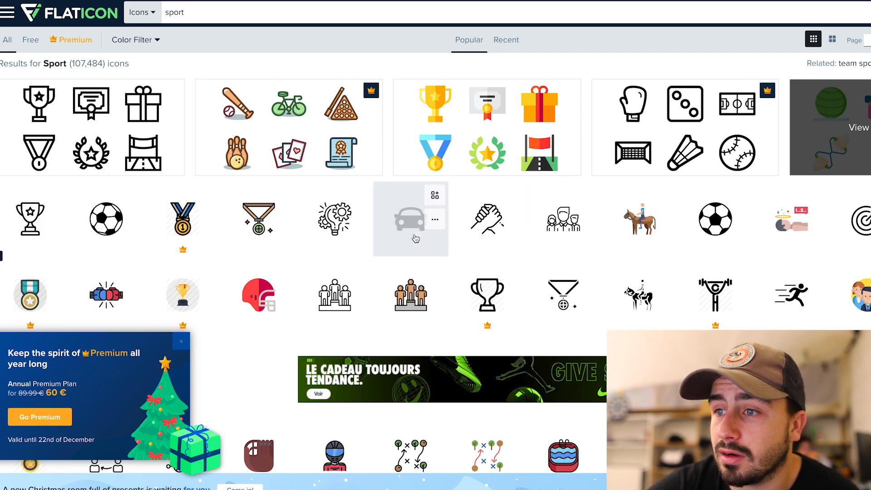
pyautogui.scroll(-7, 556, 208)
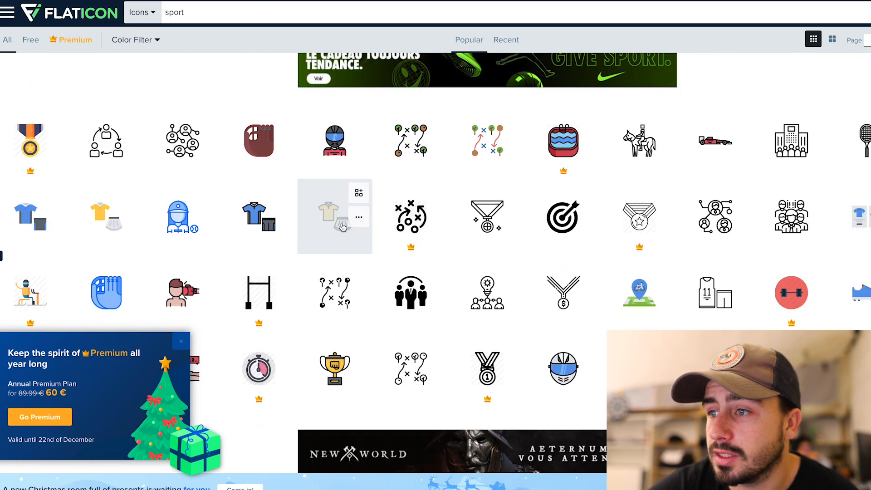
pyautogui.scroll(-3, 282, 200)
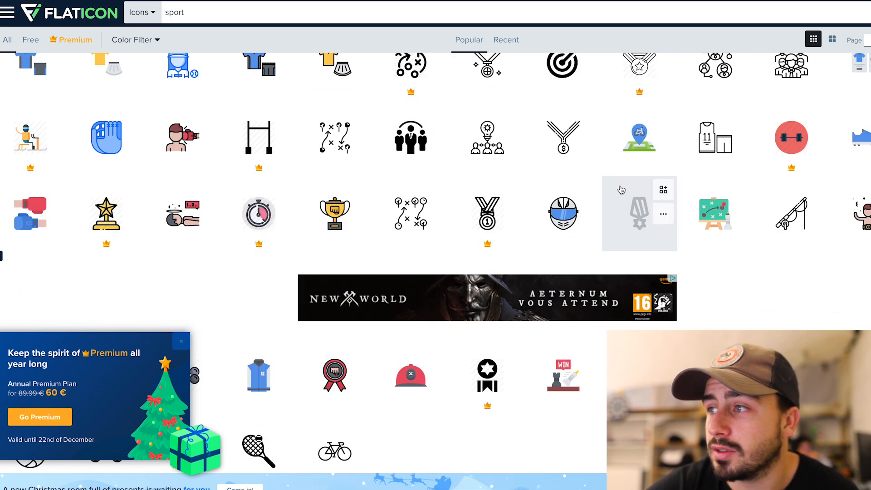
pyautogui.scroll(-3, 626, 186)
pyautogui.click(472, 370)
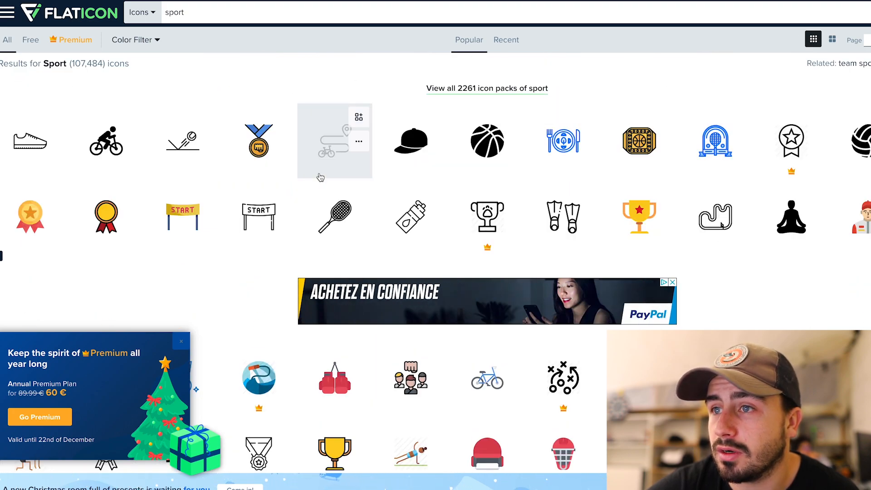
pyautogui.scroll(-1, 396, 179)
# Download the blue-ribboned medal icon as a free PNG
pyautogui.click(283, 131)
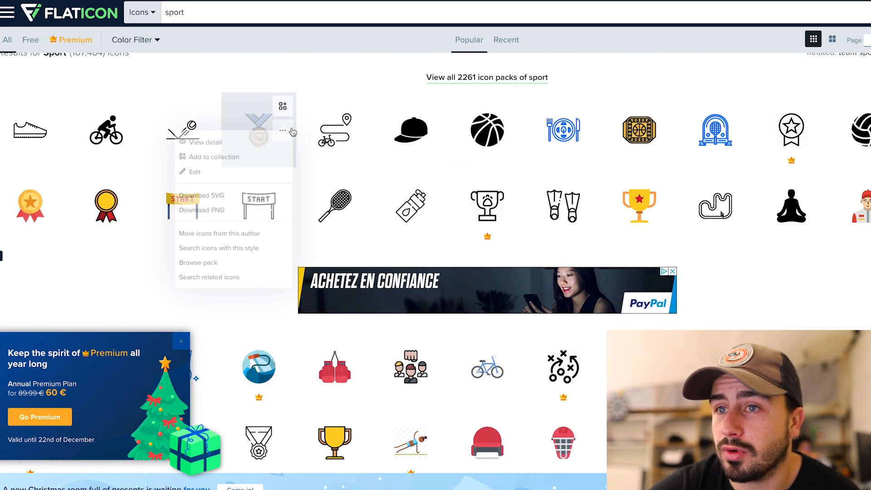
pyautogui.click(283, 132)
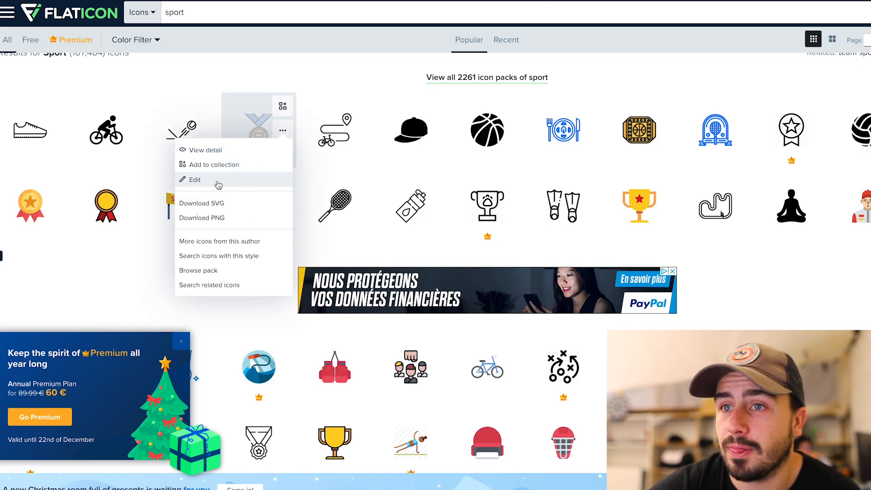
pyautogui.click(227, 218)
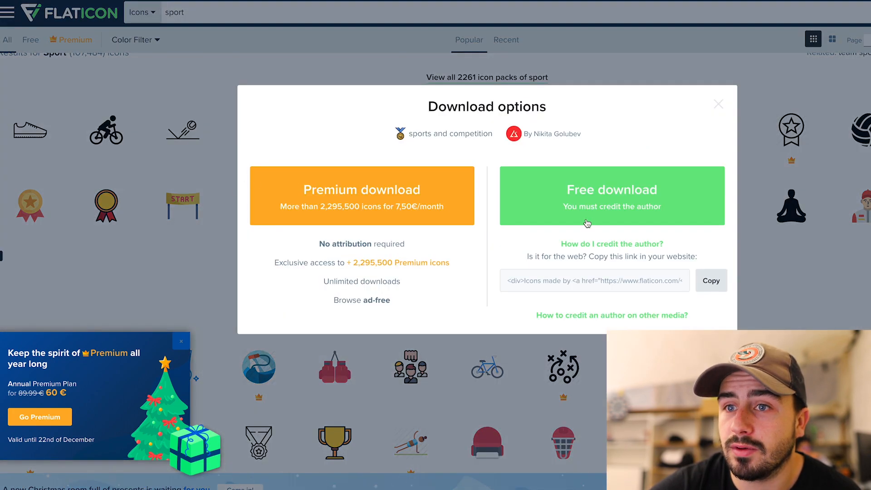
pyautogui.click(585, 195)
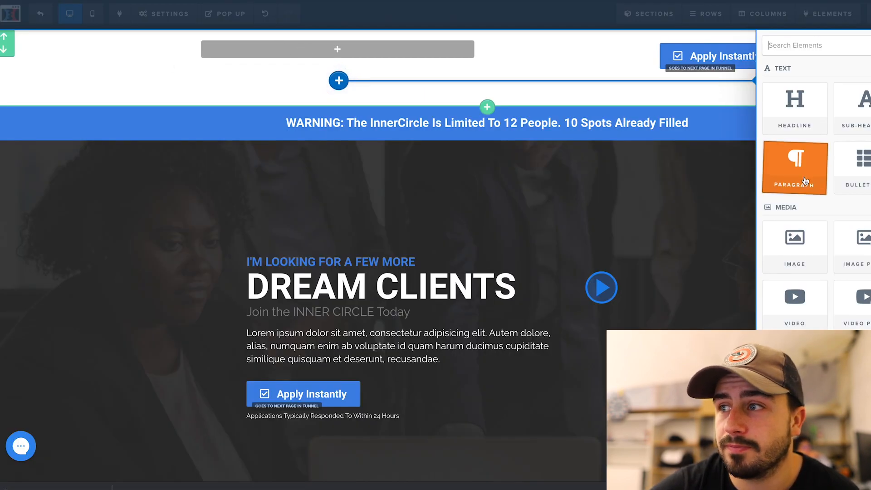
# Add the medal image at the left of the header row and shrink its width
pyautogui.click(794, 247)
pyautogui.click(420, 101)
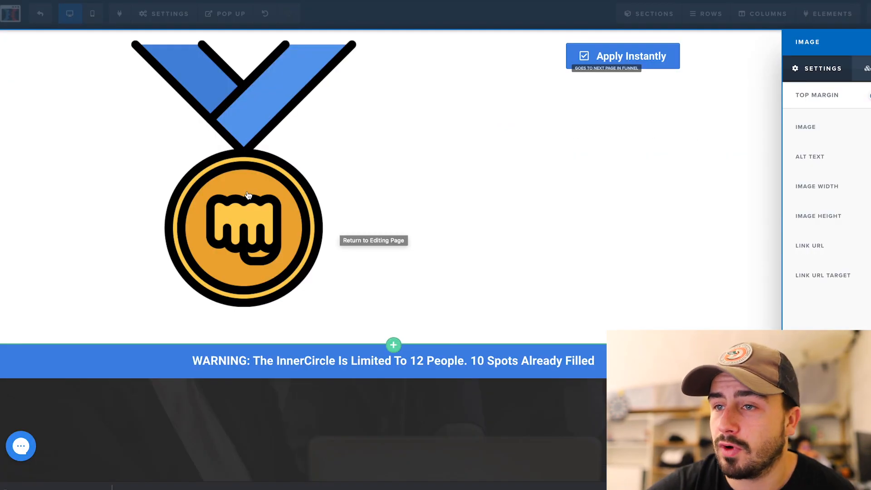
pyautogui.click(253, 178)
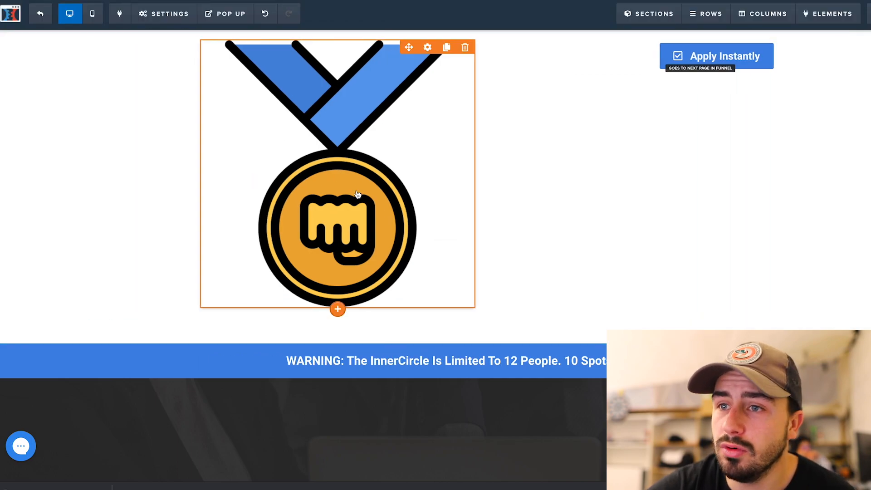
pyautogui.click(357, 194)
pyautogui.write('80')
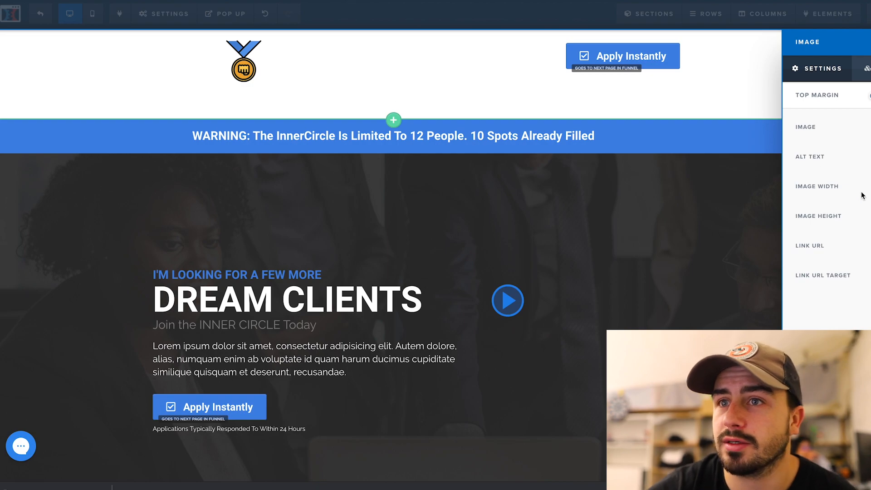
pyautogui.write('50')
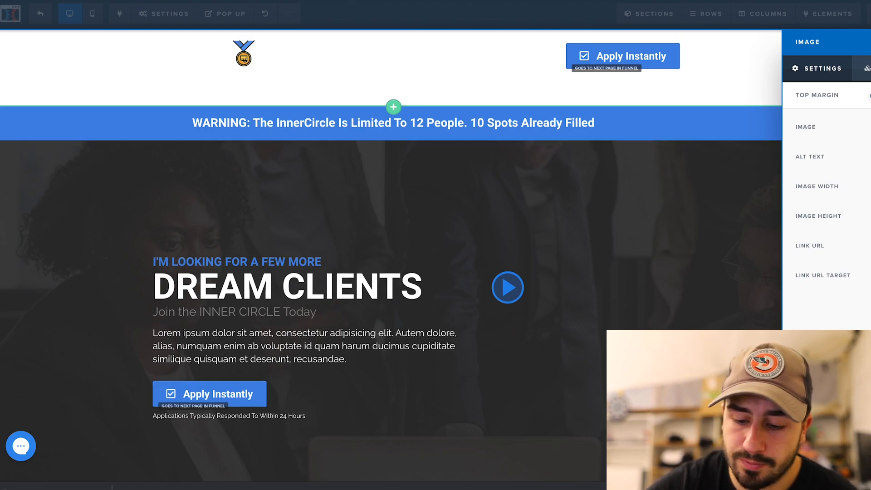
pyautogui.click(344, 68)
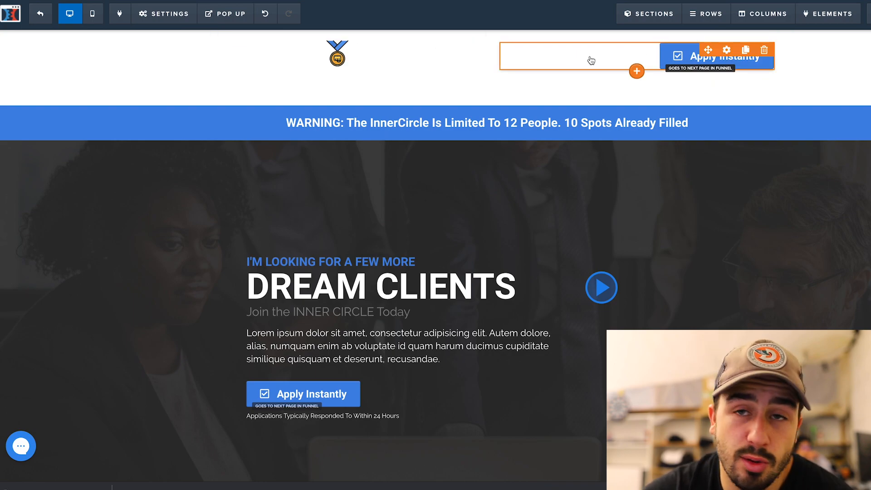
# Add a Sub-Headline under the Apply Instantly button showing the club's contact e-mail address
pyautogui.click(636, 70)
pyautogui.moveTo(853, 116); pyautogui.dragTo(657, 93)
pyautogui.click(658, 92)
pyautogui.moveTo(715, 92); pyautogui.dragTo(563, 91)
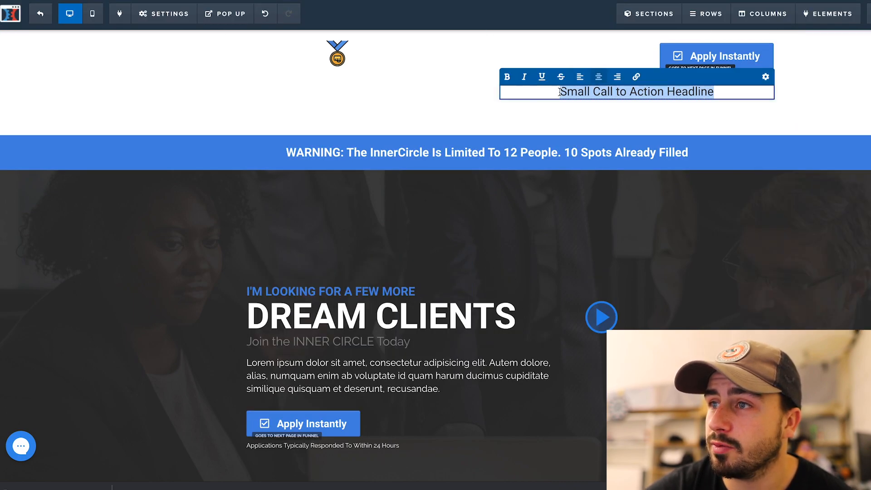
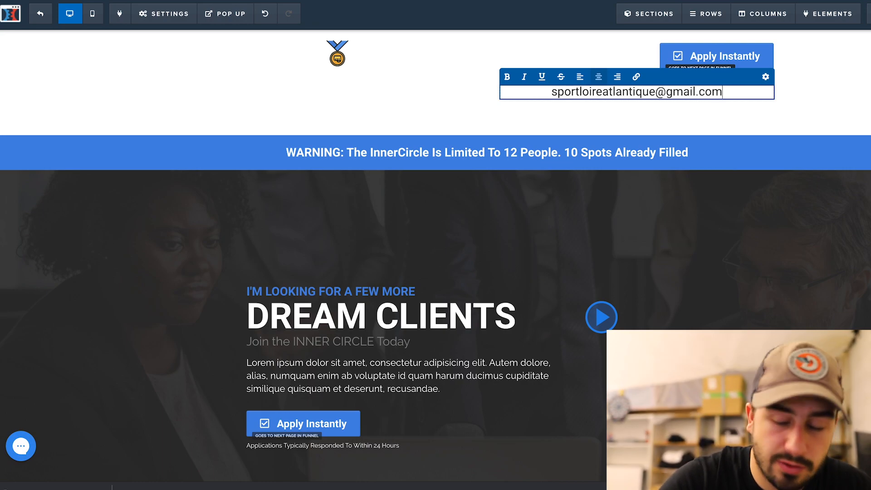
pyautogui.click(786, 68)
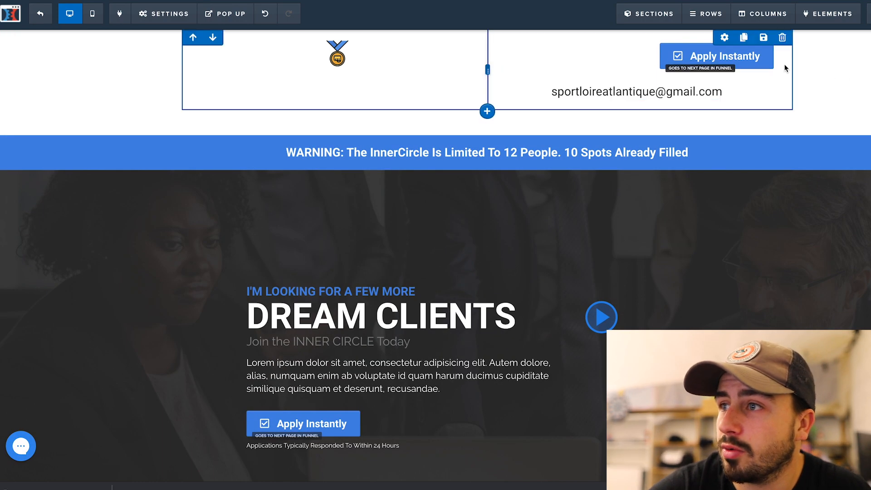
# Delete the Apply Instantly button and change the warning banner to 'Challenge de 60 jours pour sécher.'
pyautogui.click(737, 44)
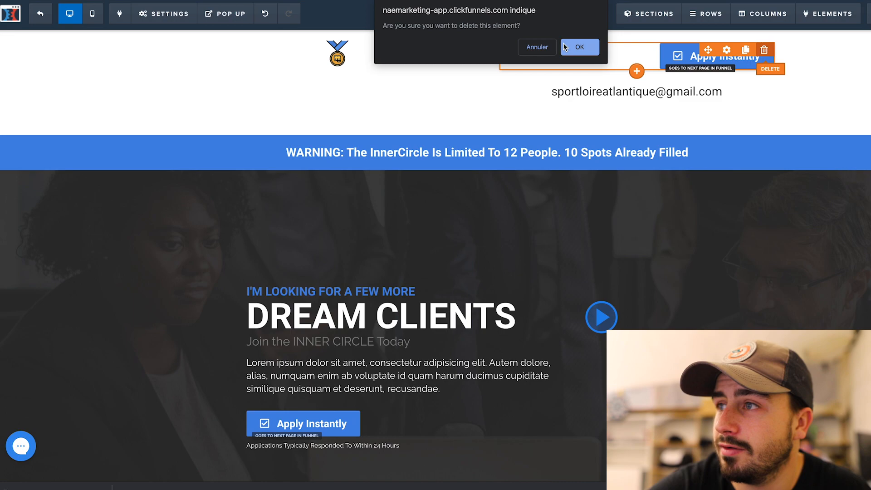
pyautogui.click(590, 47)
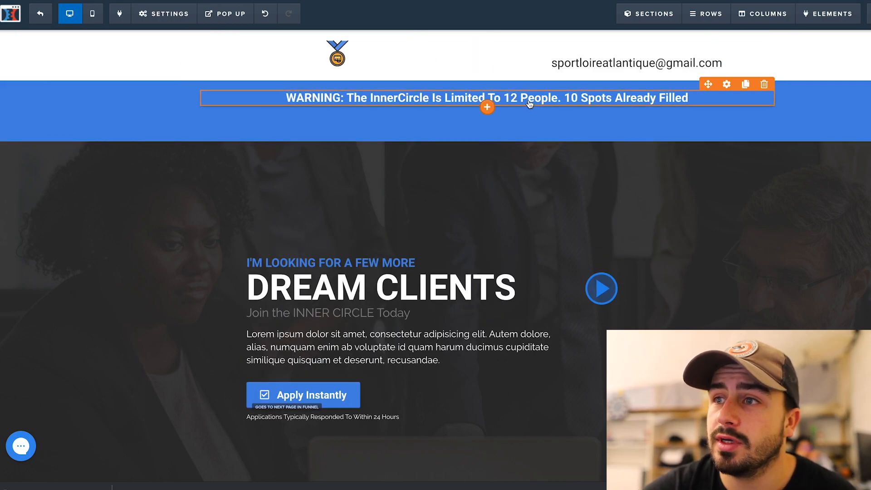
pyautogui.click(681, 105)
pyautogui.moveTo(685, 98); pyautogui.dragTo(322, 97)
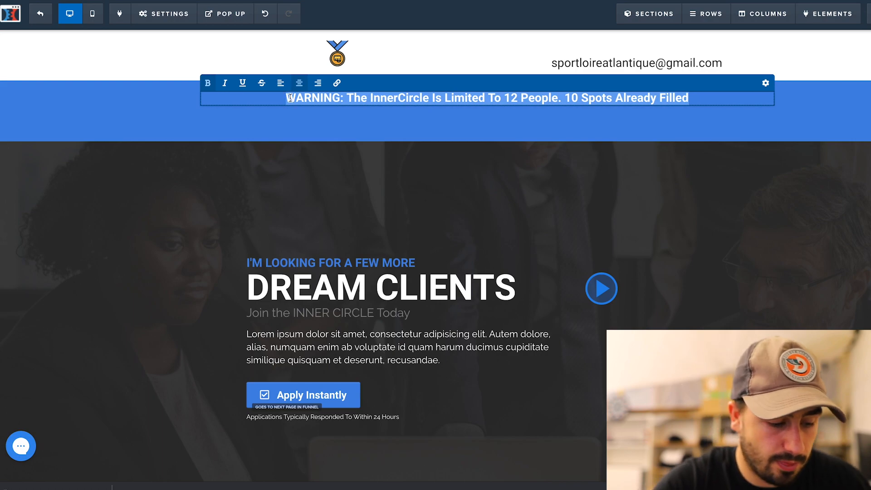
pyautogui.write('C')
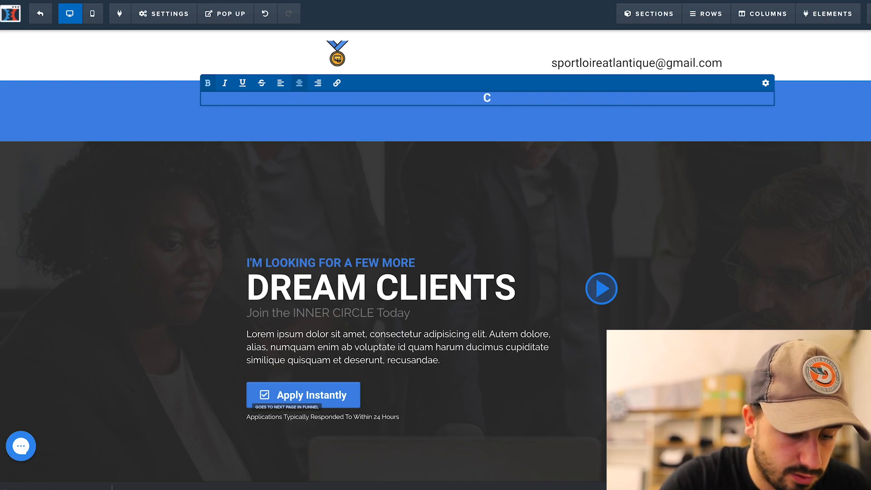
pyautogui.write('hallenge de ')
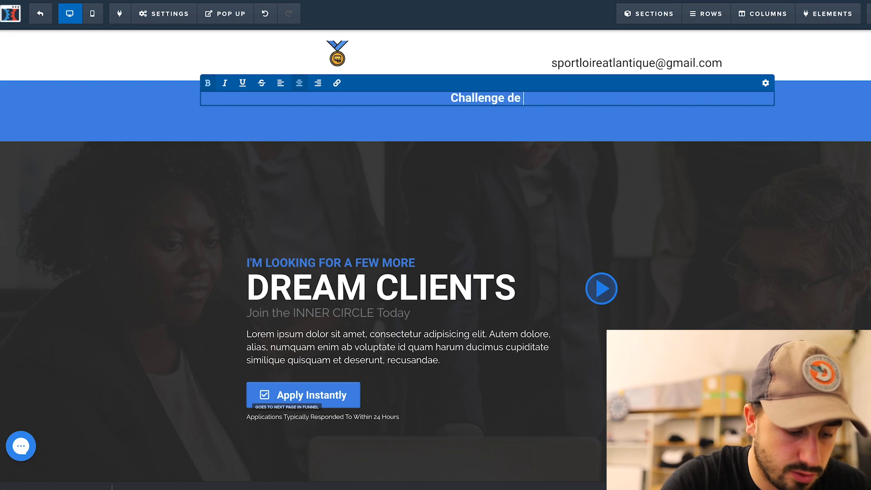
pyautogui.write('60 jours pou')
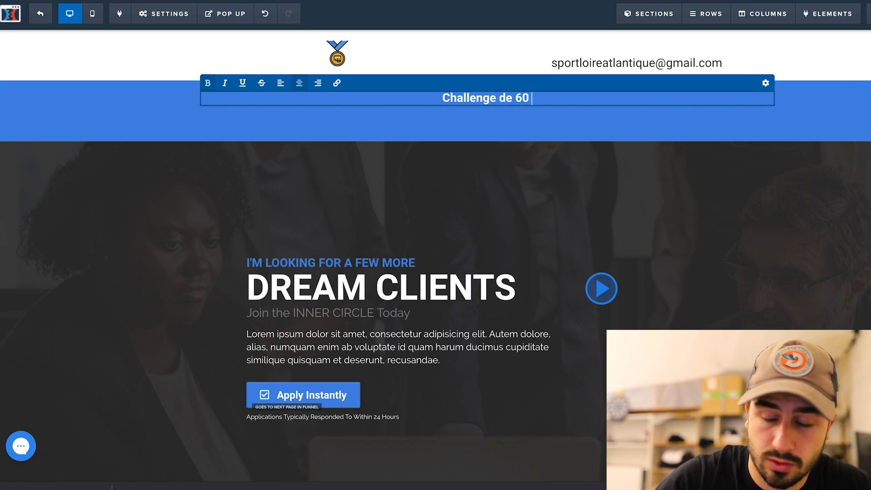
pyautogui.write('r ')
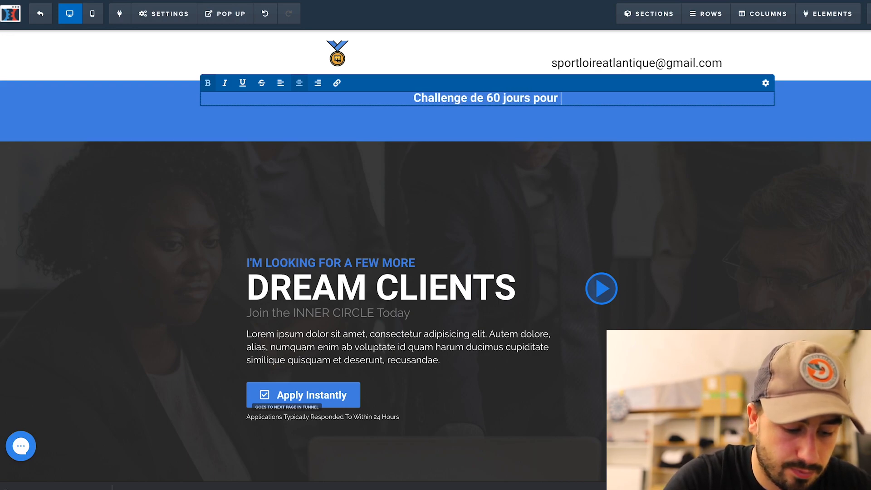
pyautogui.write('sé')
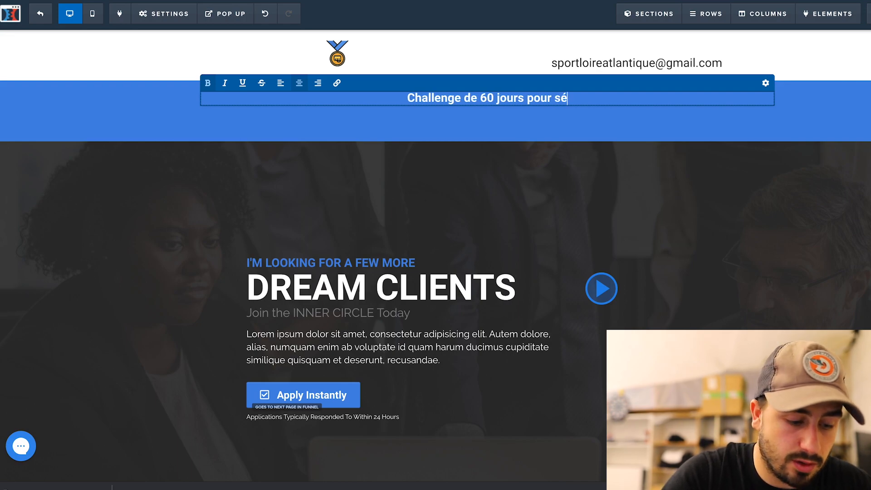
pyautogui.write('cher.')
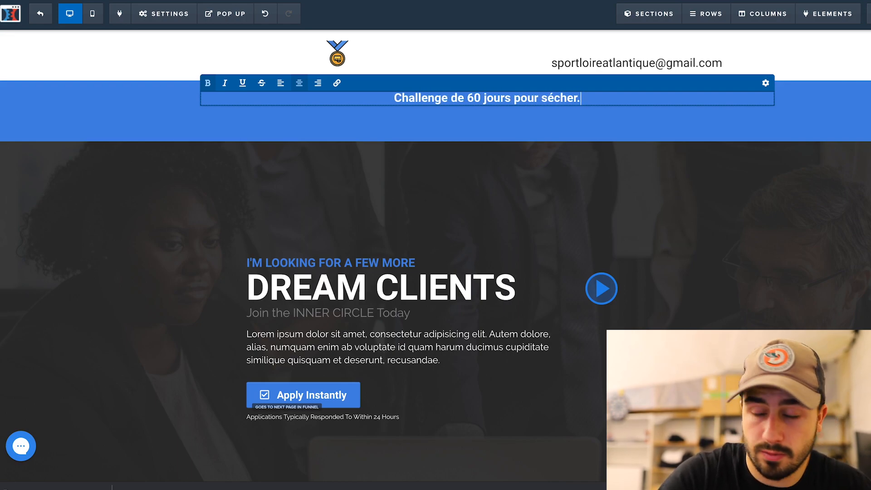
pyautogui.click(703, 204)
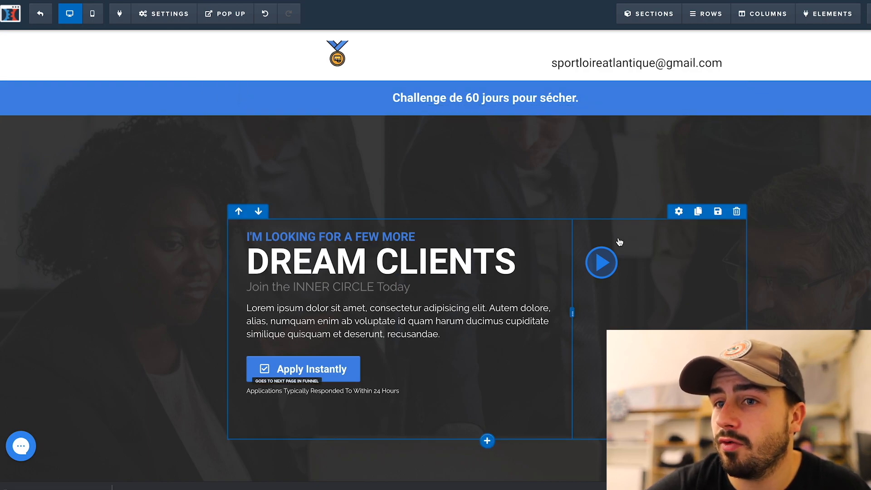
# Set the page background to the Pixabay 'sport' photo of two running silhouettes
pyautogui.scroll(-1, 614, 225)
pyautogui.scroll(1, 603, 225)
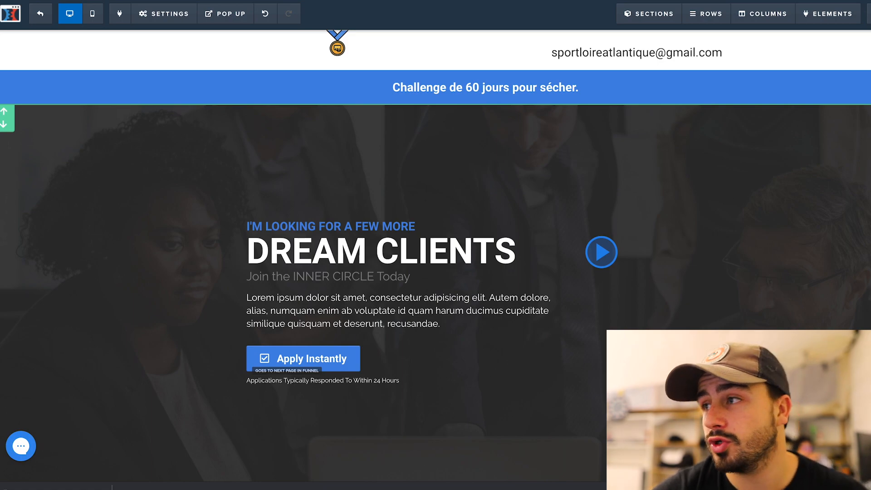
pyautogui.click(870, 118)
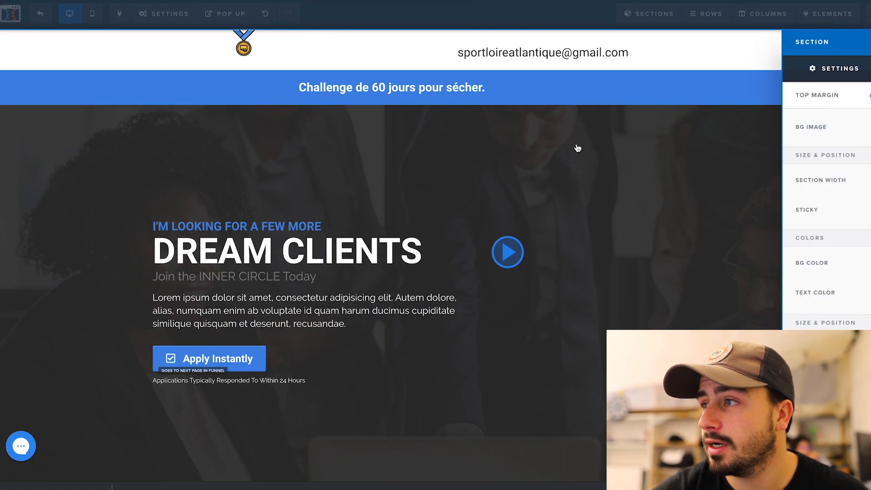
pyautogui.click(528, 150)
pyautogui.click(163, 13)
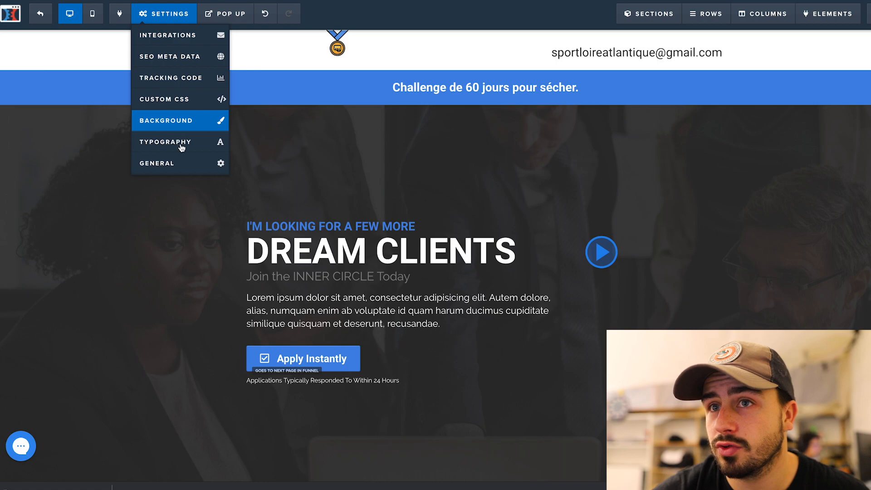
pyautogui.click(222, 121)
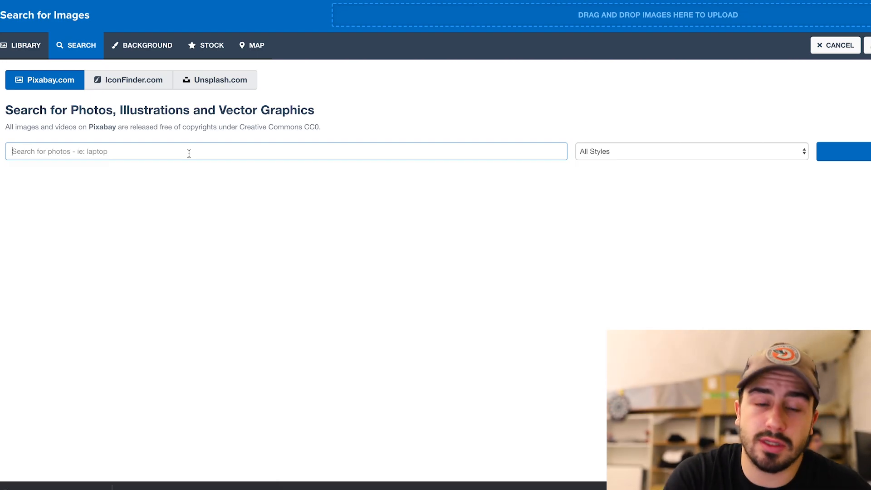
pyautogui.write('sport')
pyautogui.press('Return')
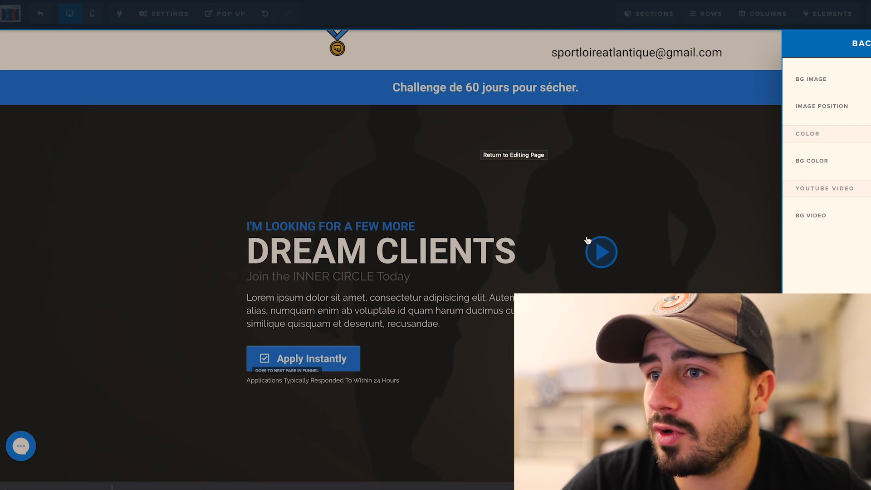
pyautogui.click(724, 154)
pyautogui.scroll(-10, 565, 138)
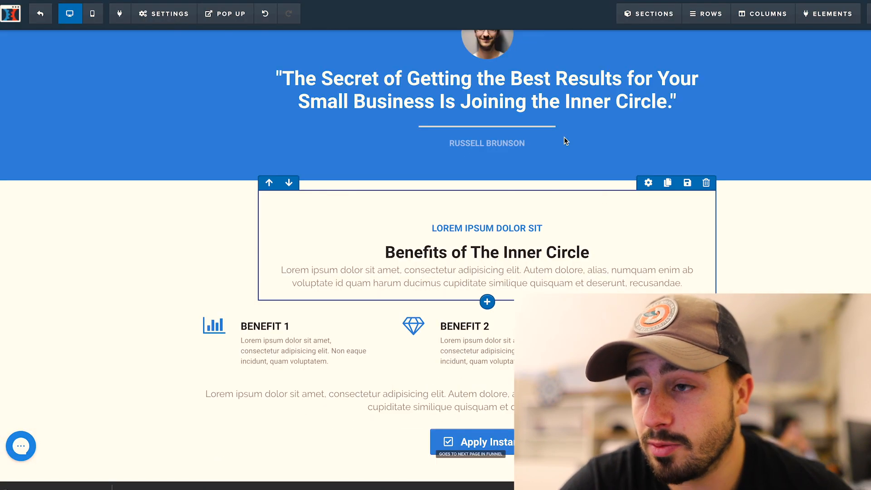
# Replace the DREAM CLIENTS headline text with 'CHALLENGE 60 JOURS'
pyautogui.scroll(10, 564, 108)
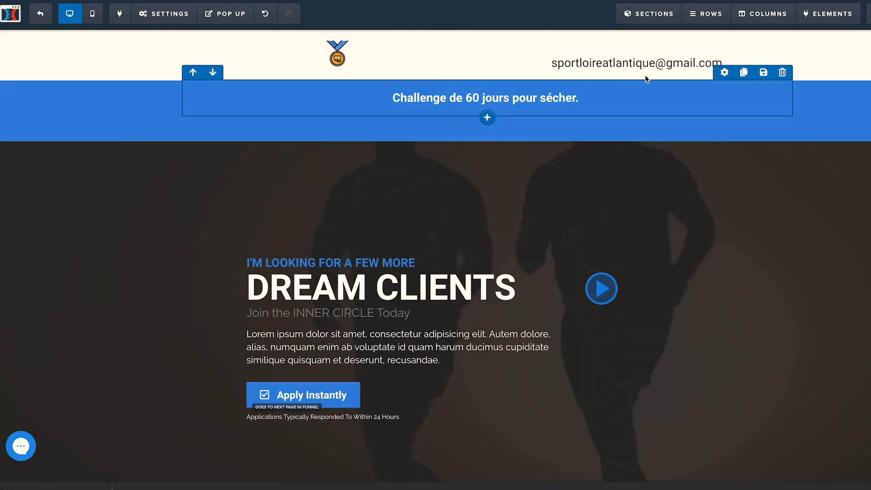
pyautogui.click(437, 263)
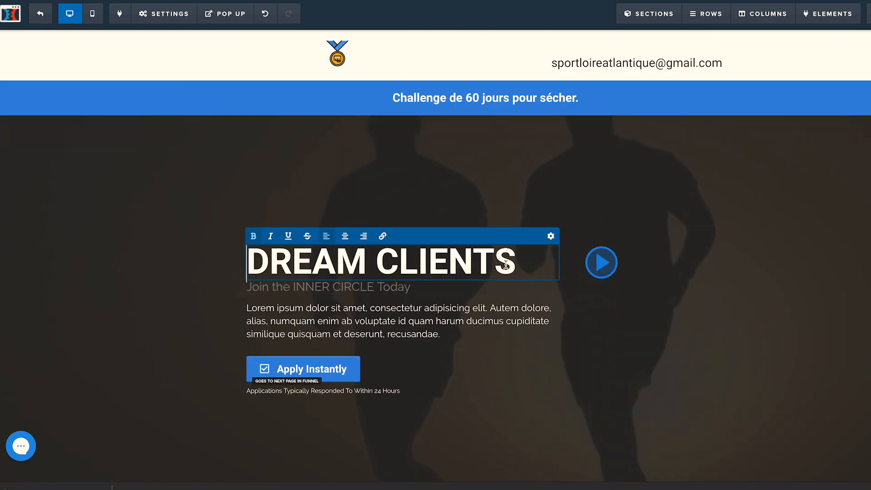
pyautogui.moveTo(515, 264); pyautogui.dragTo(256, 265)
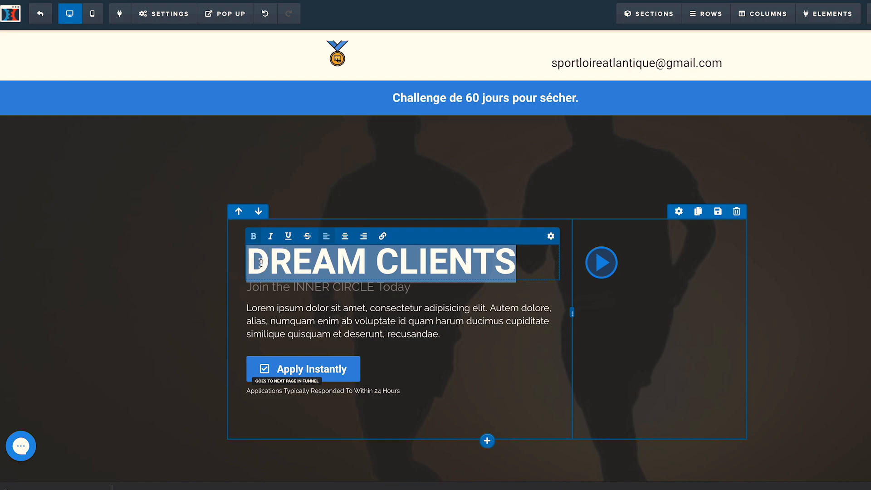
pyautogui.write('CHALL')
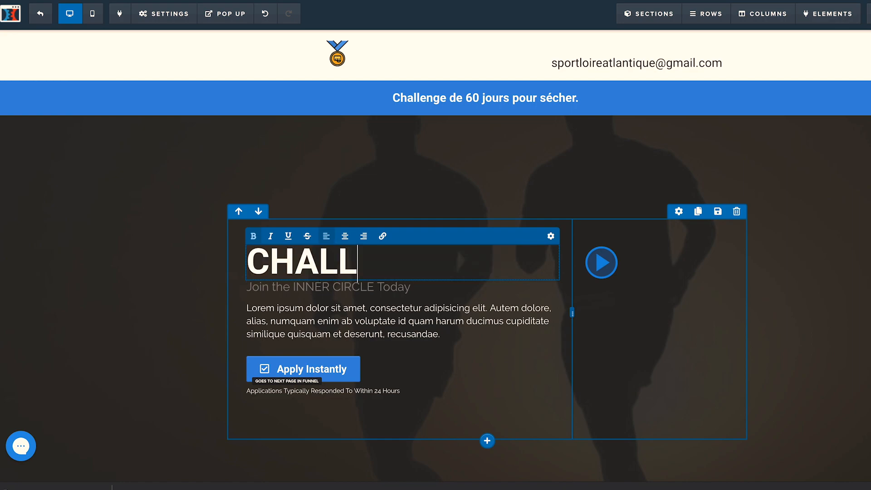
pyautogui.write('ENGE ')
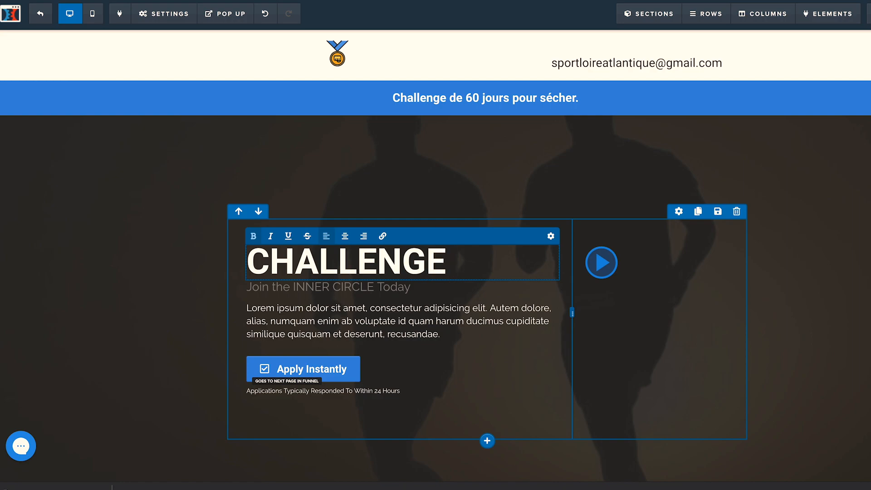
pyautogui.write('60 JOURS')
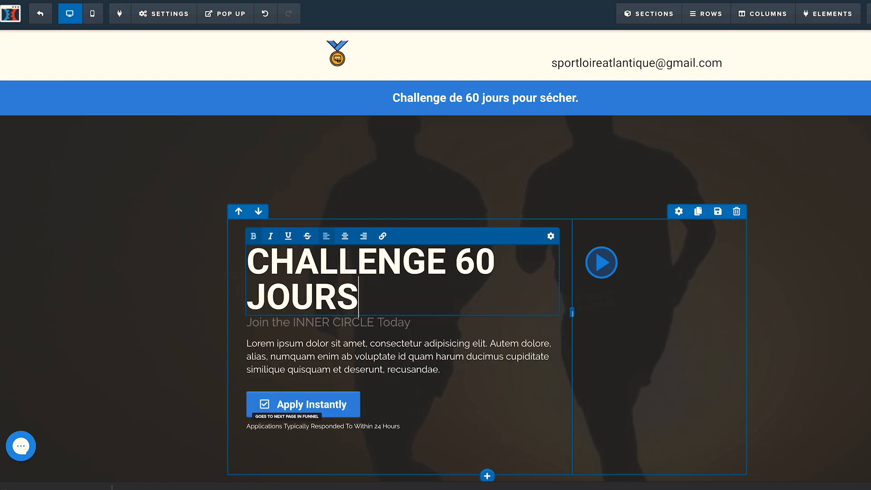
# Set the headline font to Open Sans and reduce its size to fit one line
pyautogui.click(554, 236)
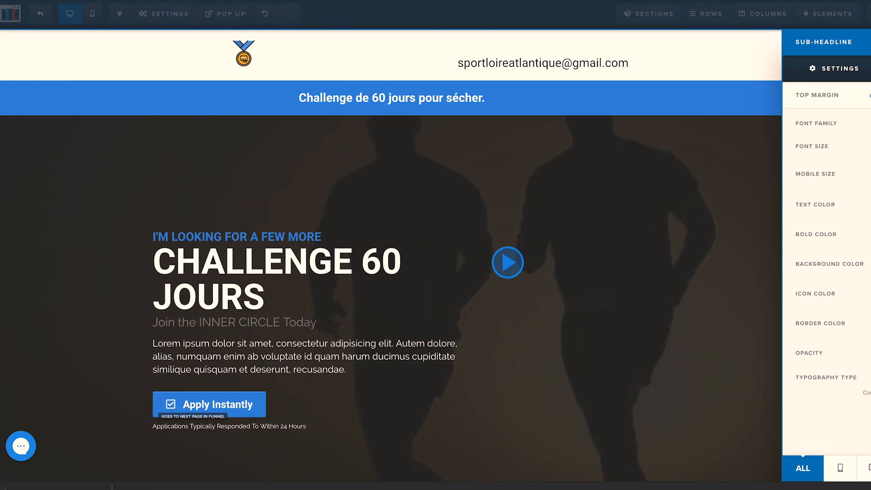
pyautogui.click(869, 124)
pyautogui.click(869, 232)
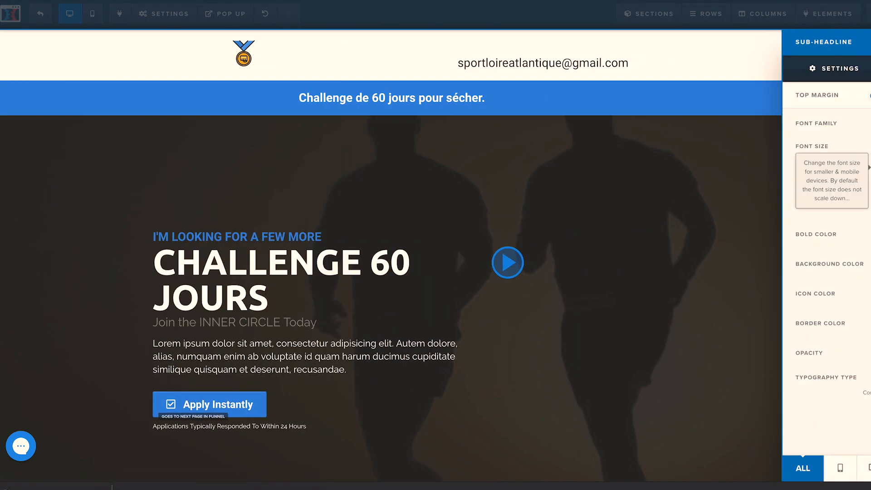
pyautogui.click(869, 123)
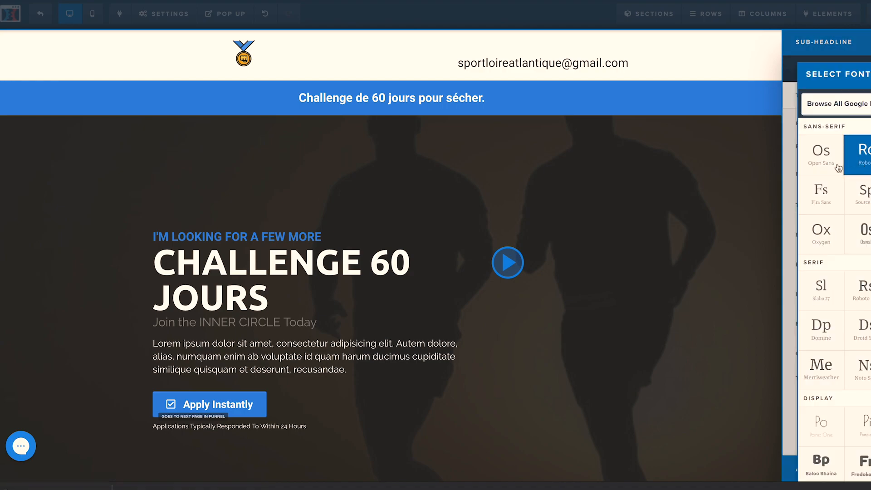
pyautogui.click(816, 160)
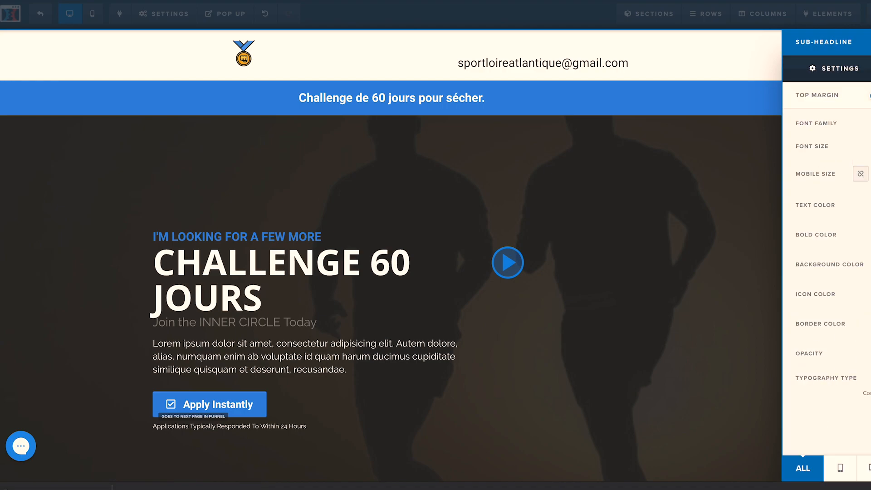
pyautogui.moveTo(870, 146); pyautogui.dragTo(867, 146)
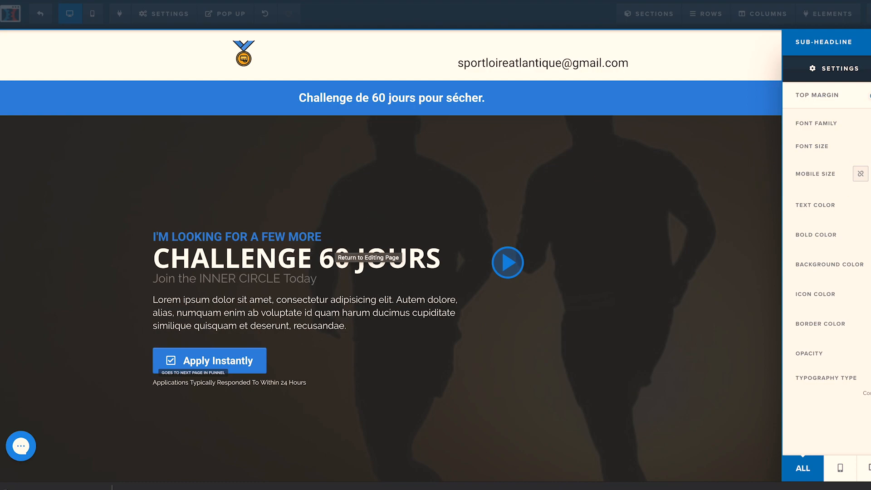
pyautogui.click(266, 235)
pyautogui.click(399, 234)
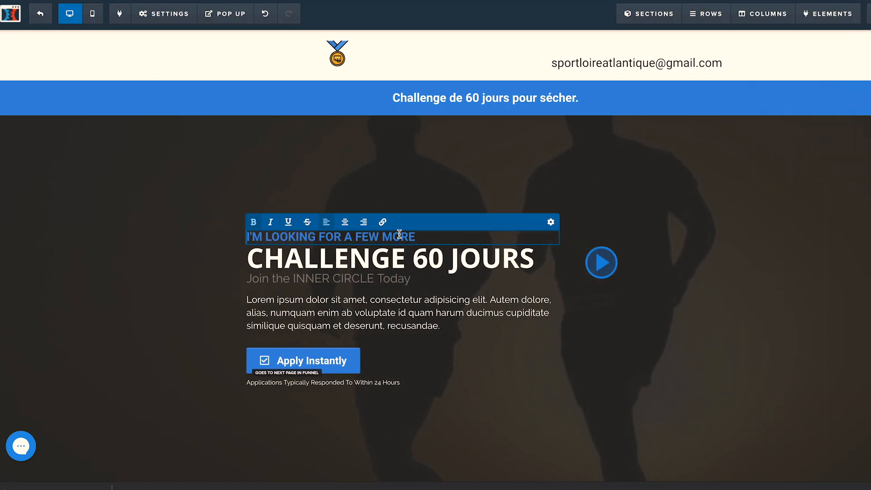
# Retype the pre-headline as 'Accompagné d'un coach sportif certifié' and delete the 'Join the INNER CIRCLE Today' subtitle
pyautogui.moveTo(414, 236); pyautogui.dragTo(252, 237)
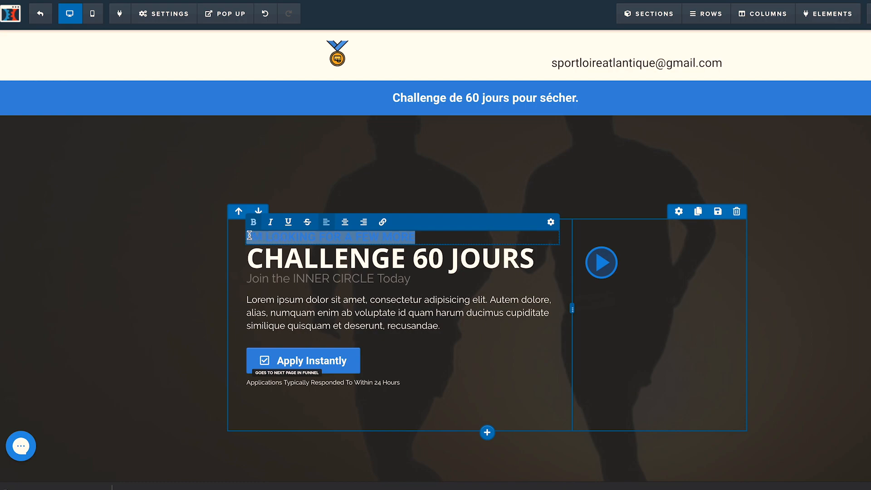
pyautogui.write("Accompagné d'u")
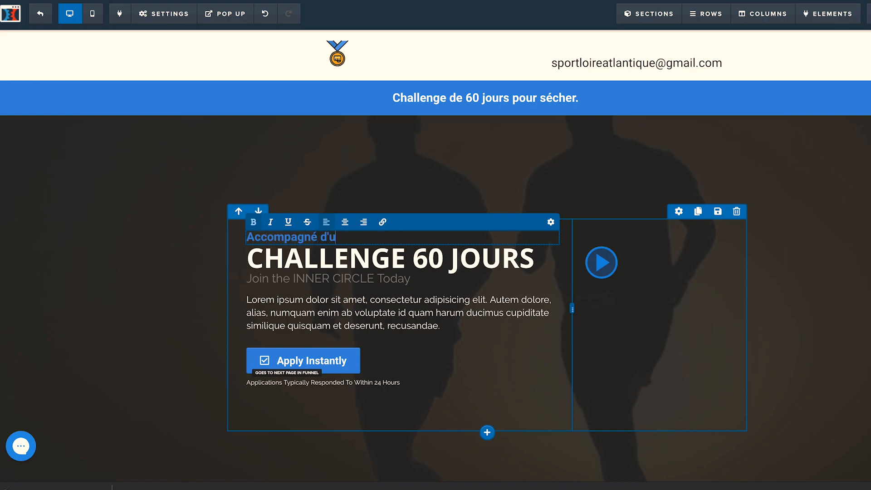
pyautogui.write('n coz')
pyautogui.press('BackSpace')
pyautogui.write('ach ')
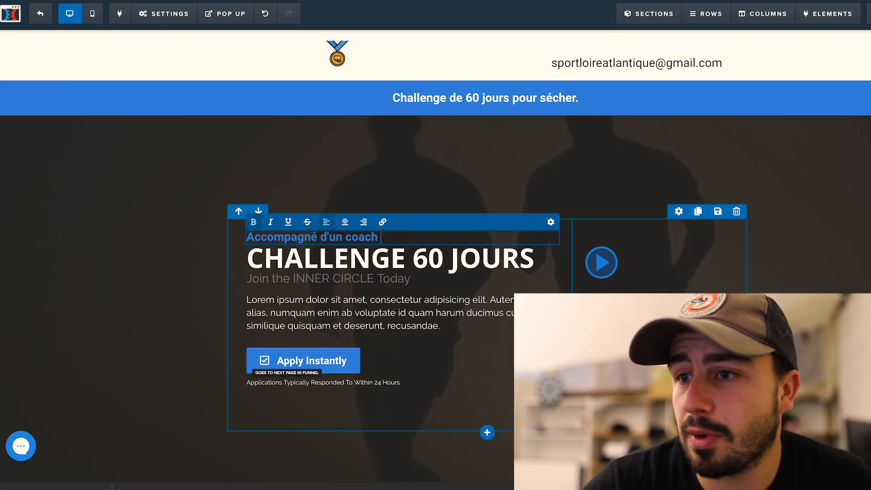
pyautogui.write('sporti')
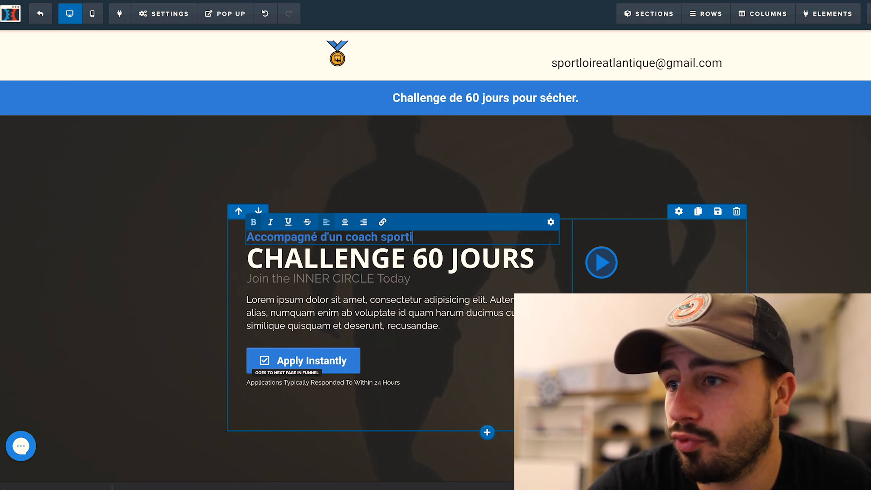
pyautogui.write('f certifi')
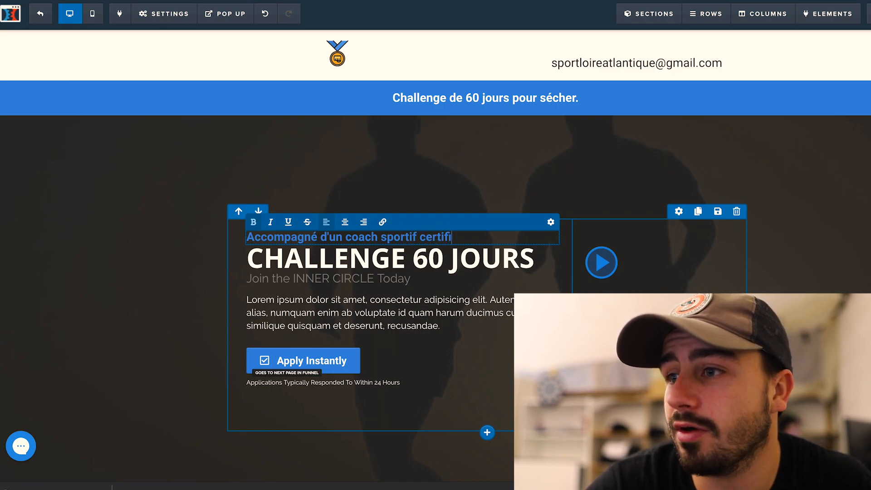
pyautogui.write('é')
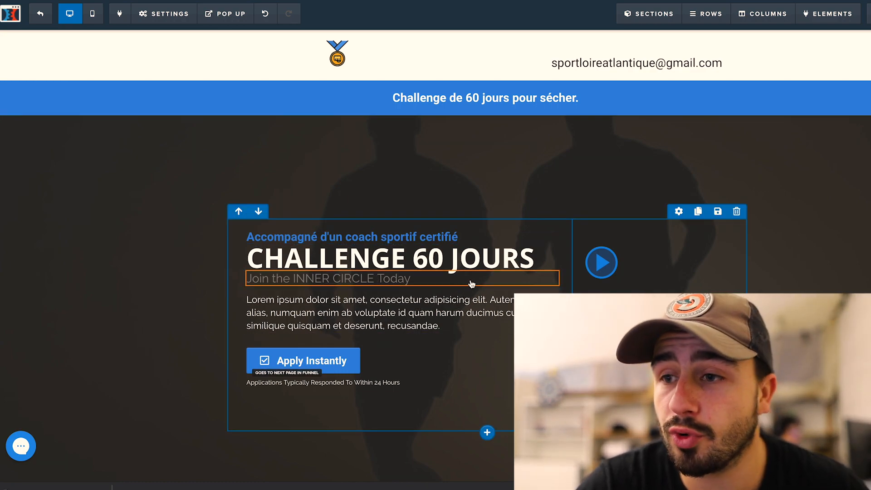
pyautogui.click(549, 265)
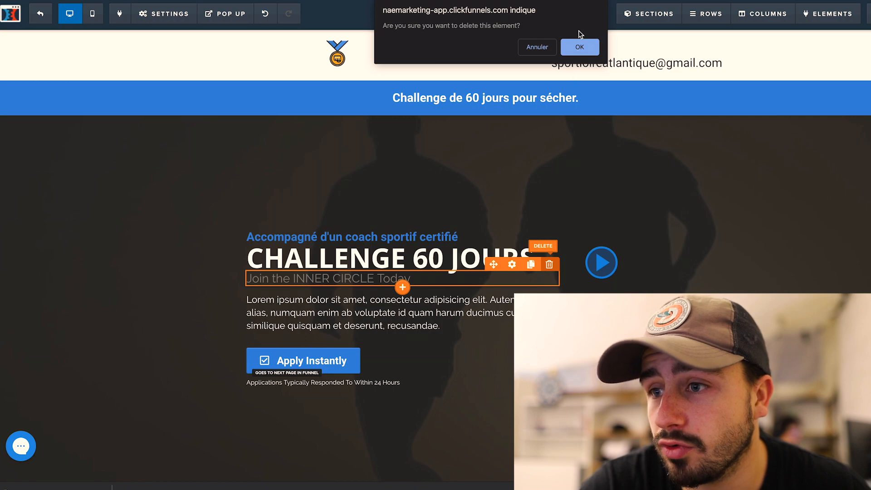
pyautogui.click(576, 49)
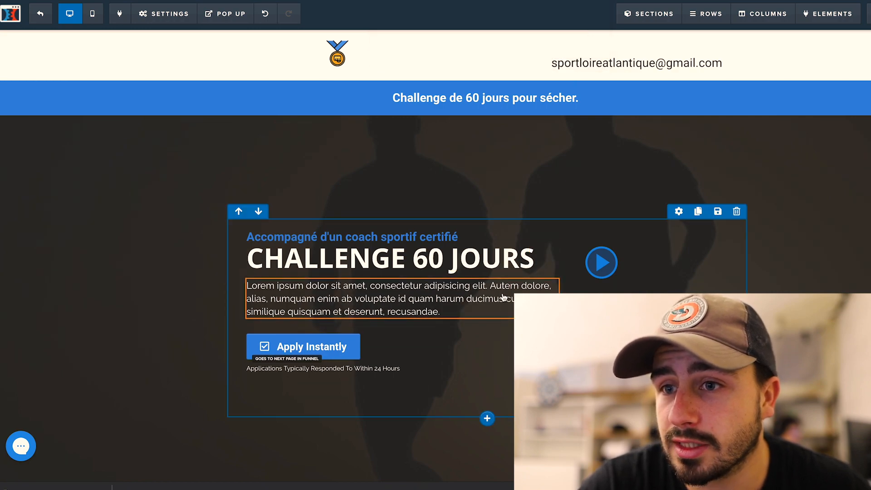
# Finish the French hero description and bold the phrase 'se stabiliser dans le temps.'
pyautogui.write('ser dans le temps.')
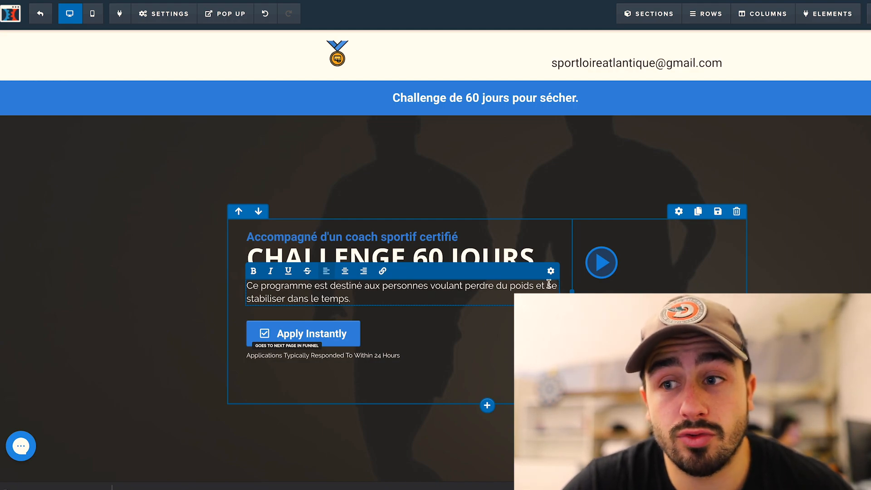
pyautogui.moveTo(548, 285); pyautogui.dragTo(361, 298)
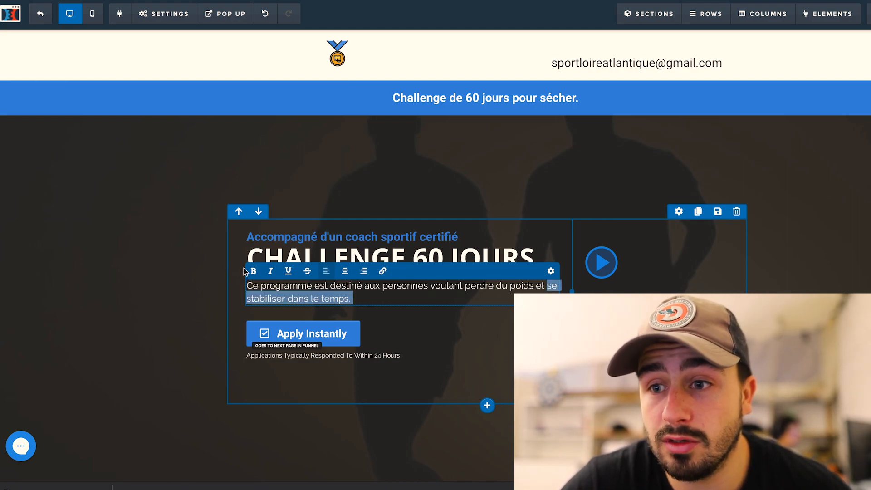
pyautogui.click(252, 271)
pyautogui.click(165, 252)
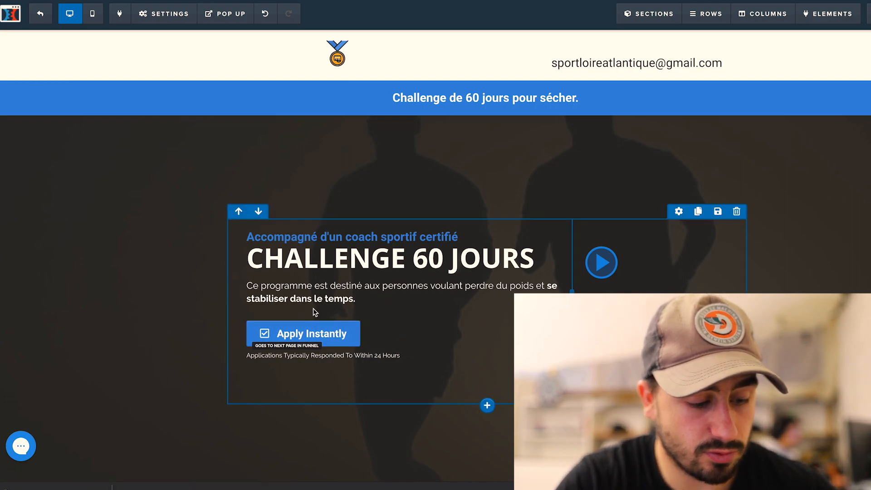
# Rename the Apply Instantly button to 'DÉMARRER LE PROGRAMME'
pyautogui.click(339, 332)
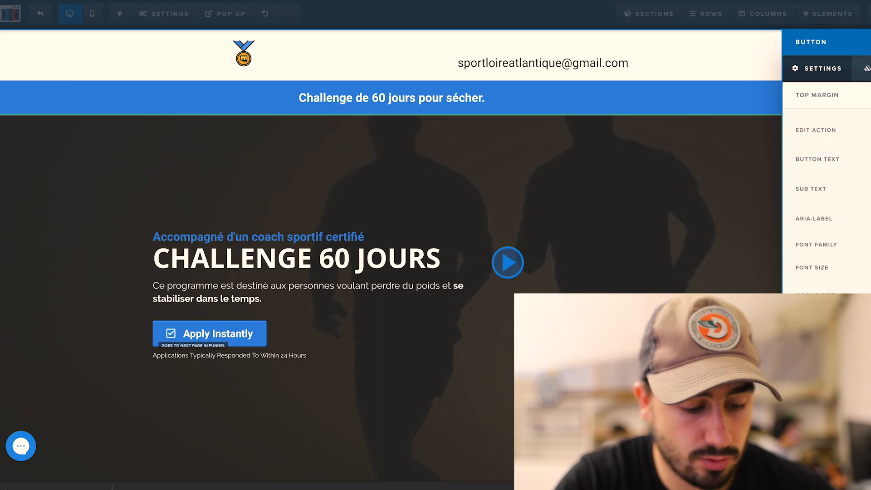
pyautogui.write('D')
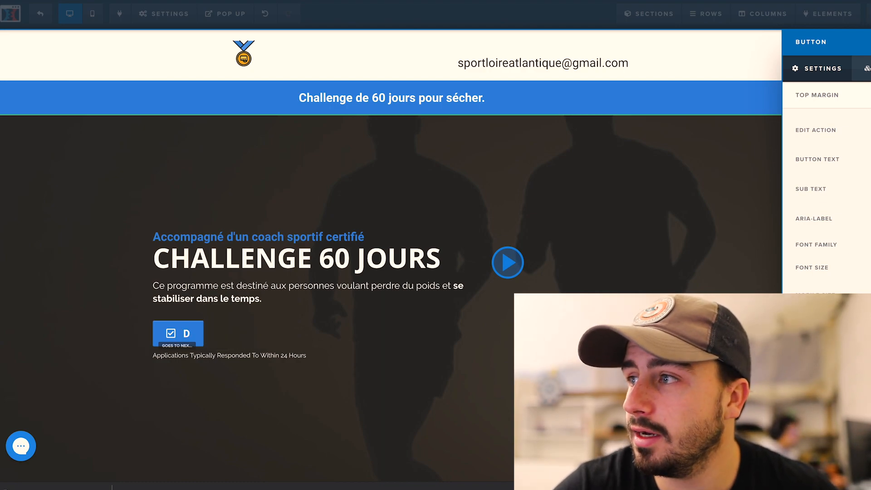
pyautogui.write('ÉMARRER')
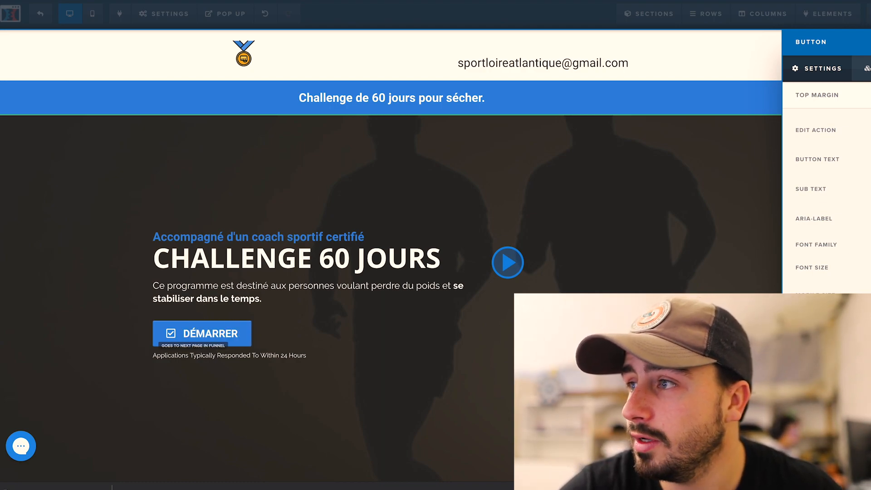
pyautogui.write(' LE P')
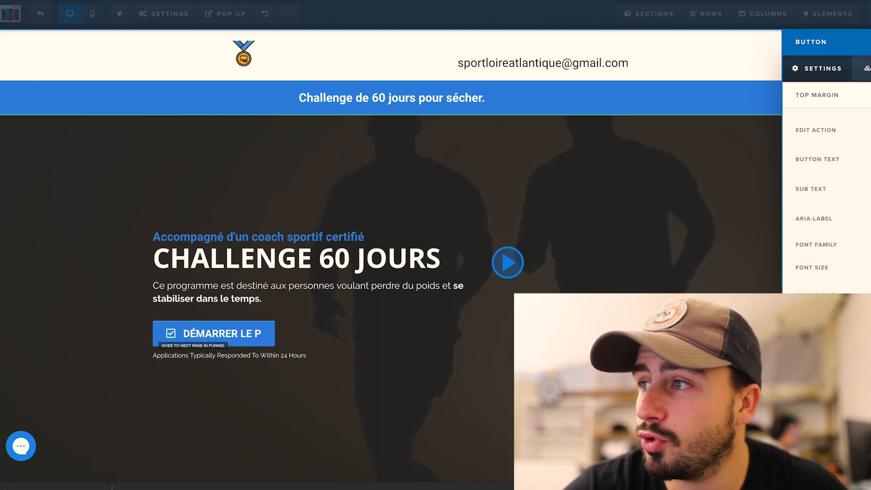
pyautogui.write('ROGRAMME')
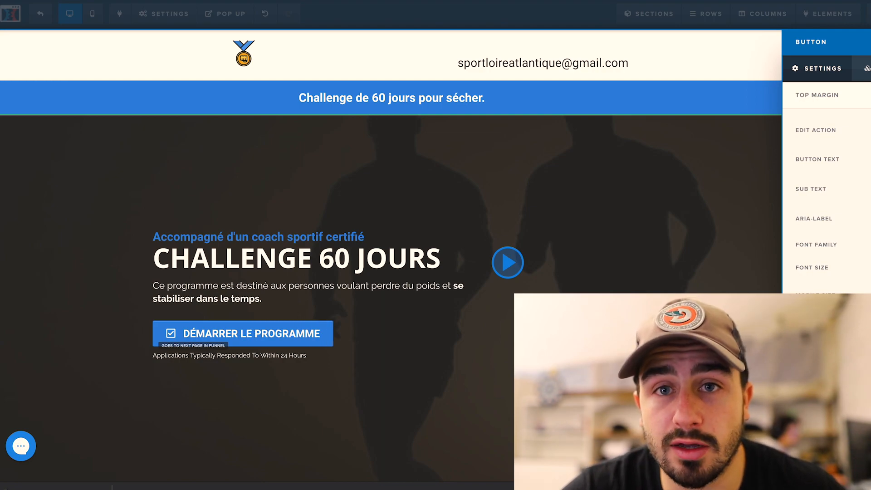
pyautogui.click(609, 126)
# Overwrite the testimonial headline with 'Je me suis transfomé en 3 mois. À votre tour'
pyautogui.scroll(-5, 453, 236)
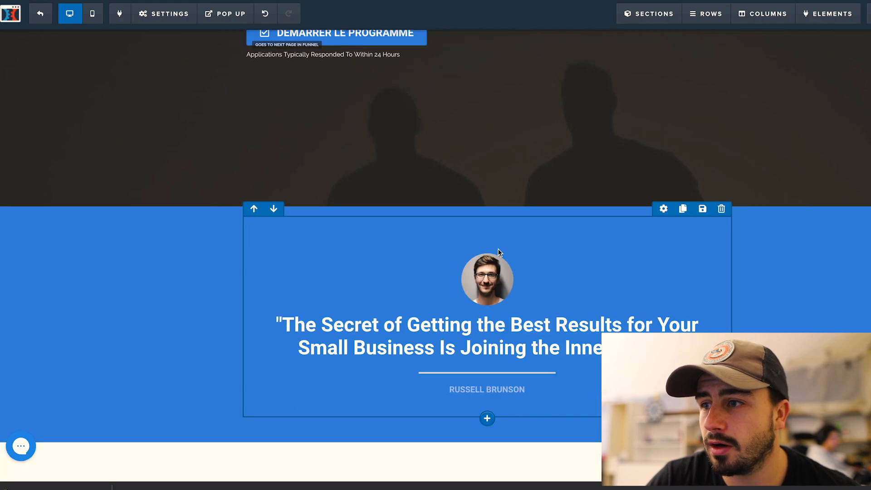
pyautogui.click(546, 358)
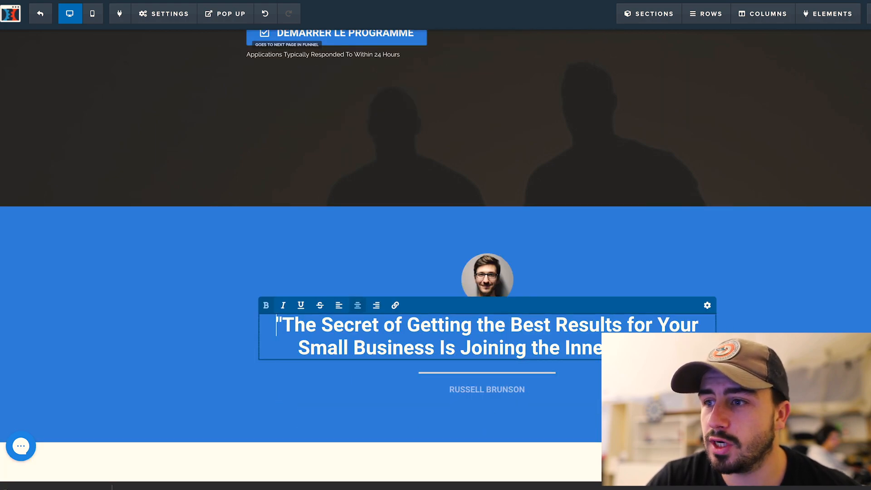
pyautogui.moveTo(669, 349); pyautogui.dragTo(285, 326)
pyautogui.write('J')
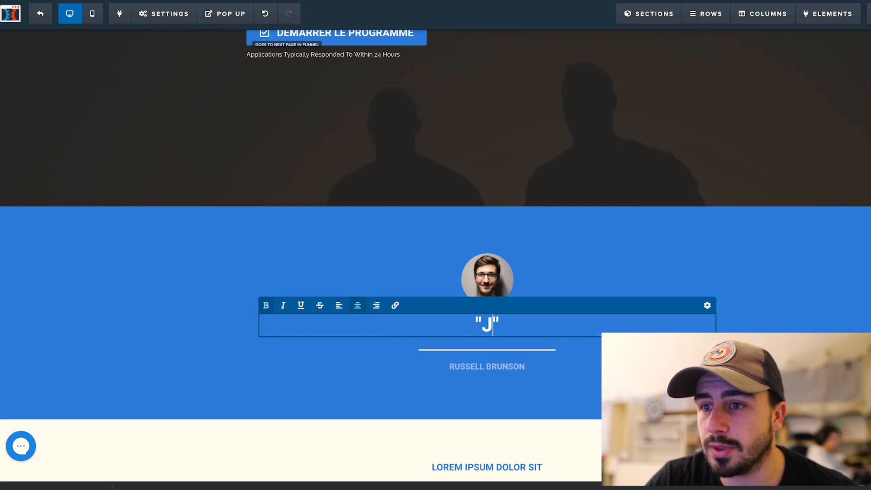
pyautogui.write('esuis')
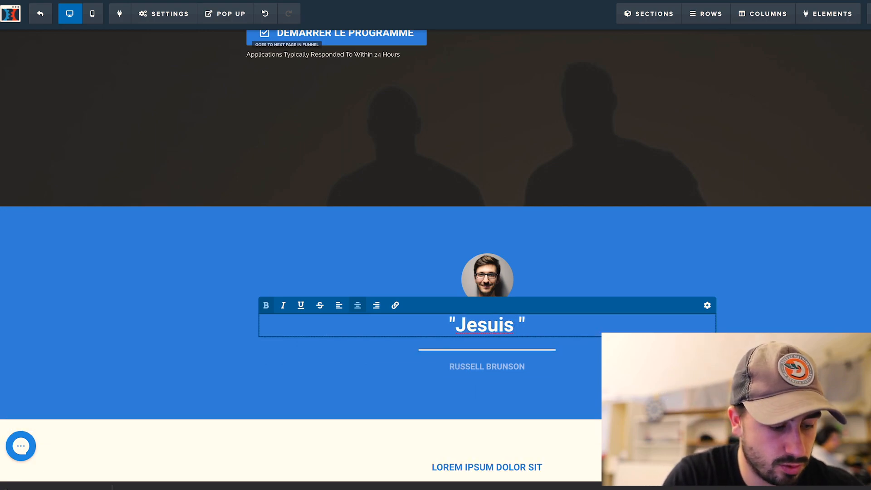
pyautogui.press('BackSpace')
pyautogui.press('BackSpace')
pyautogui.press('BackSpace')
pyautogui.press('BackSpace')
pyautogui.press('BackSpace')
pyautogui.press('BackSpace')
pyautogui.write('e me suis tran')
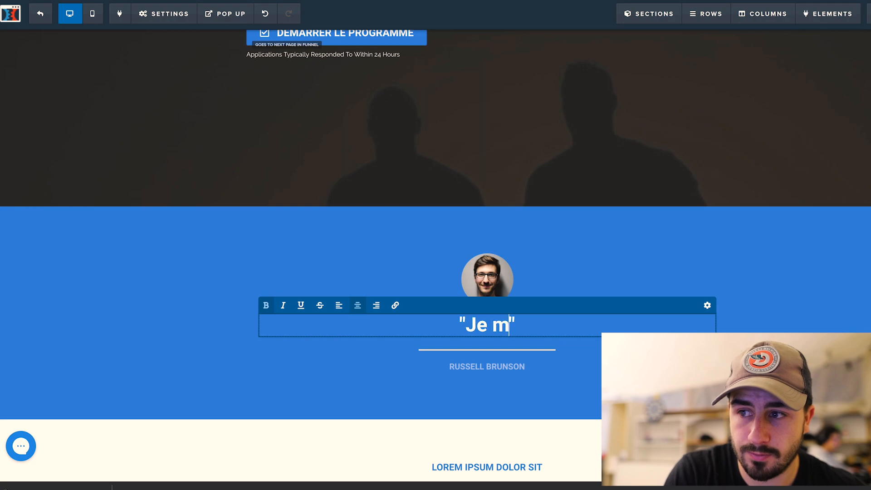
pyautogui.write('sfomé en ')
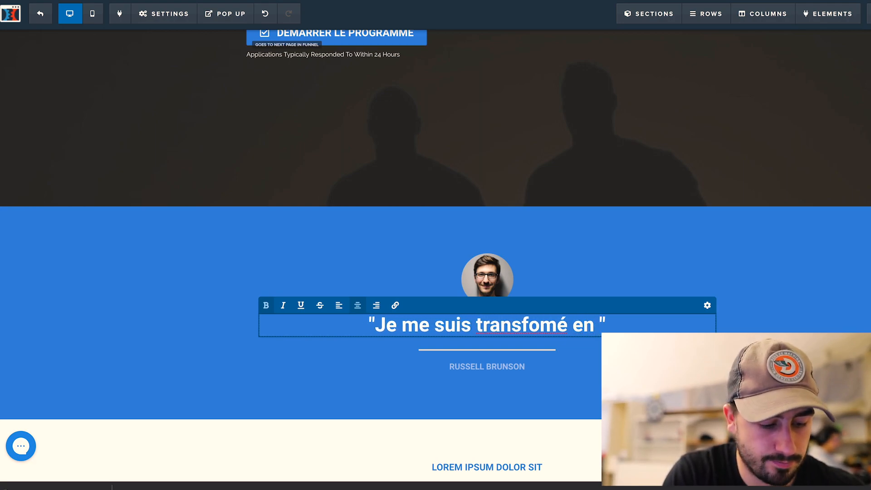
pyautogui.write('3 mois')
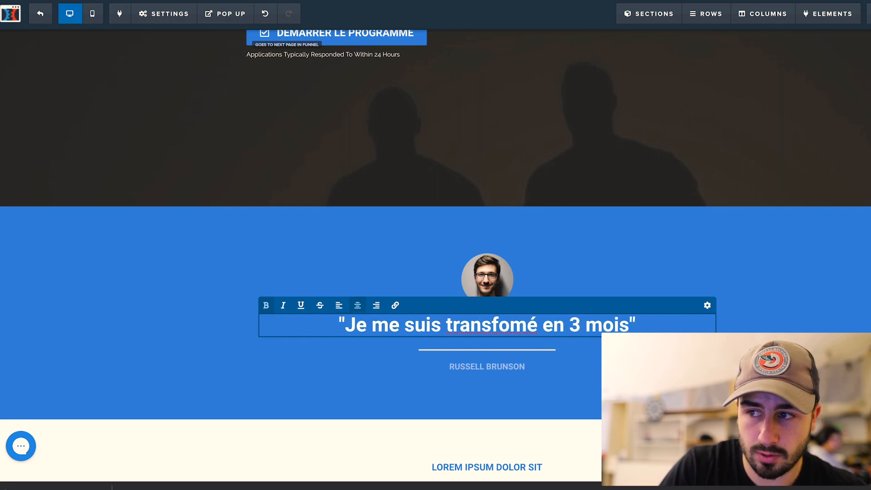
pyautogui.write('. ')
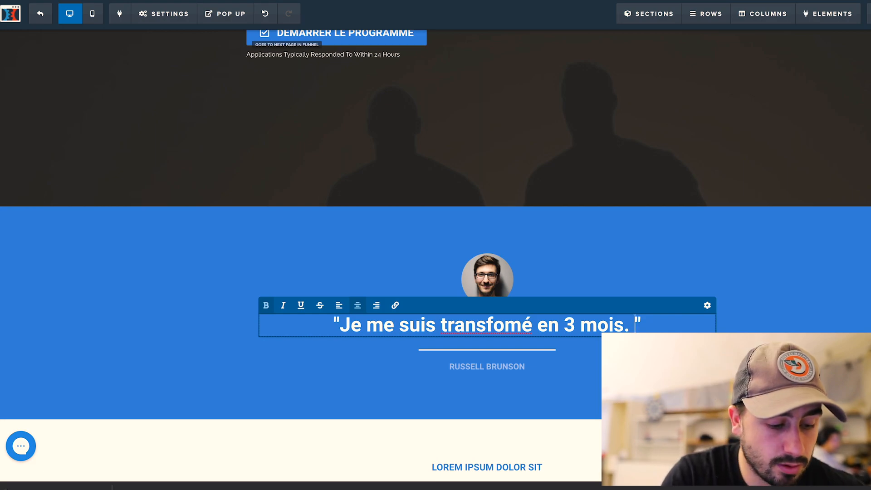
pyautogui.write('À votre tour')
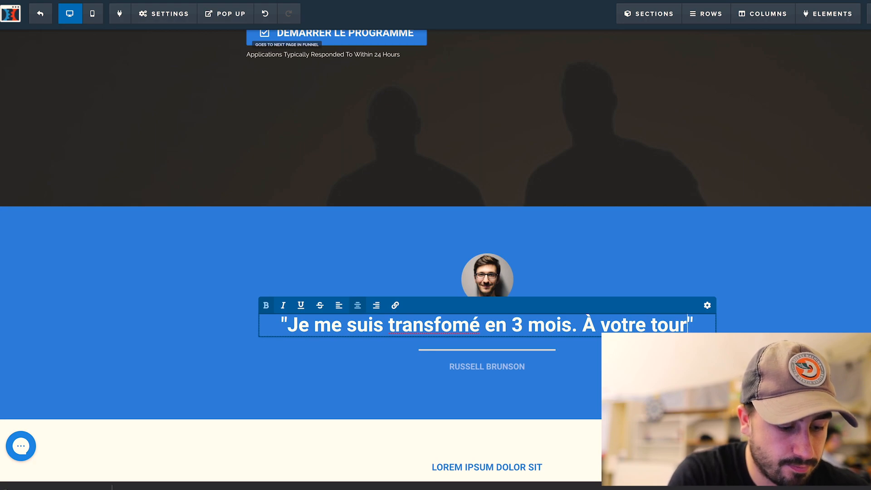
pyautogui.click(608, 251)
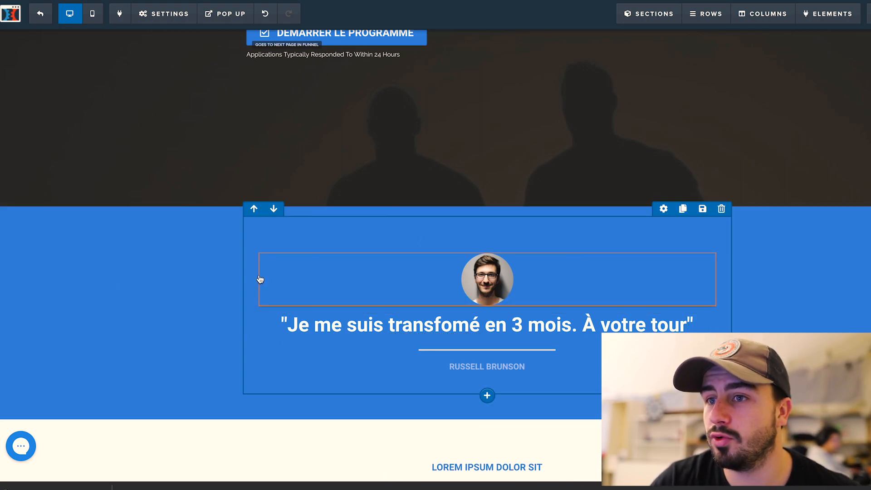
# Retitle the BENEFIT 1, 2 and 3 headings as NUTRITION, EXERCICE and MOTIVATION
pyautogui.scroll(4, 99, 273)
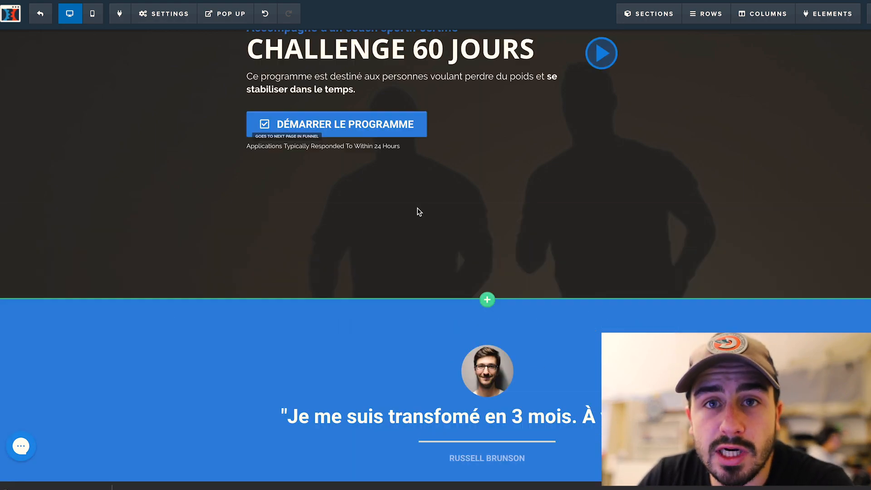
pyautogui.scroll(-2, 418, 238)
pyautogui.scroll(-8, 418, 238)
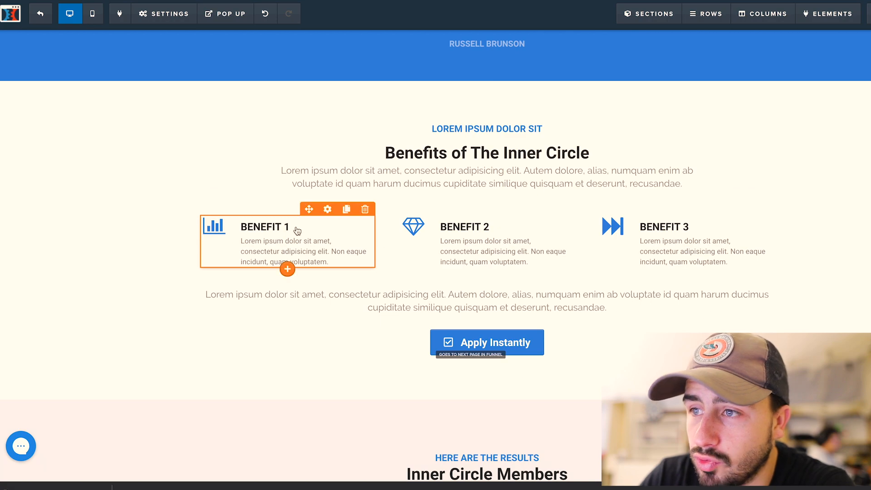
pyautogui.click(317, 246)
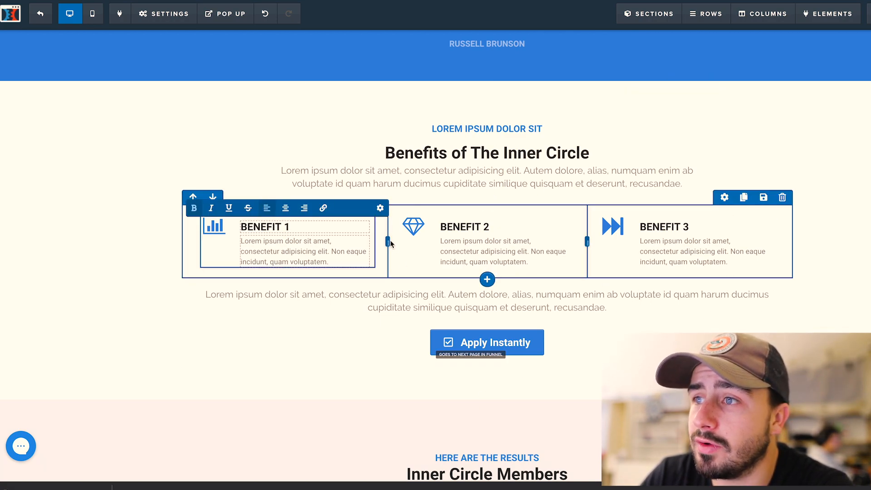
pyautogui.tripleClick(293, 227)
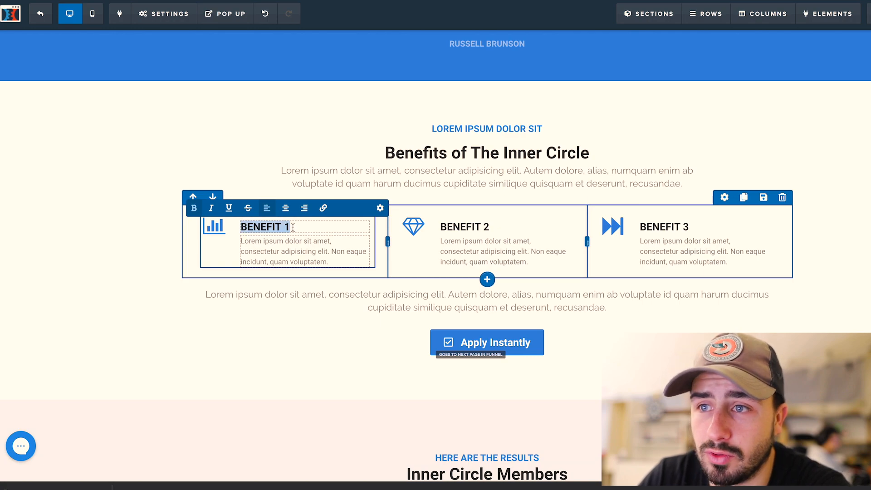
pyautogui.write('NUT')
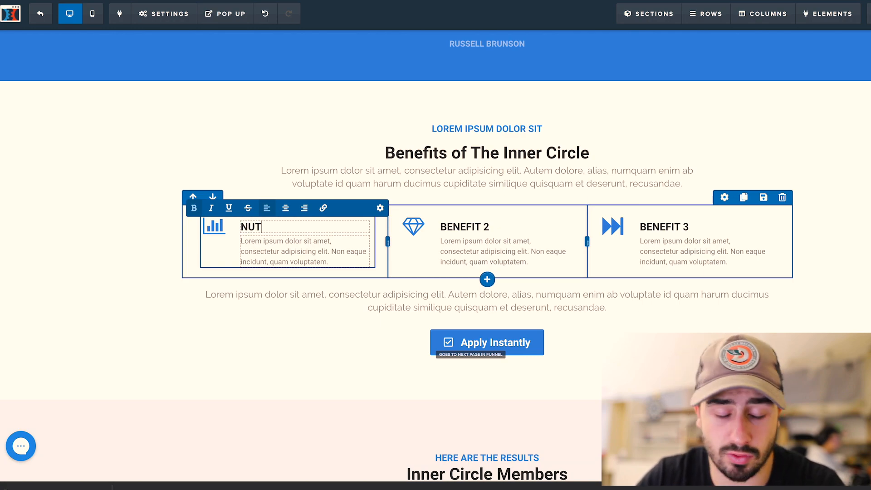
pyautogui.write('RITION')
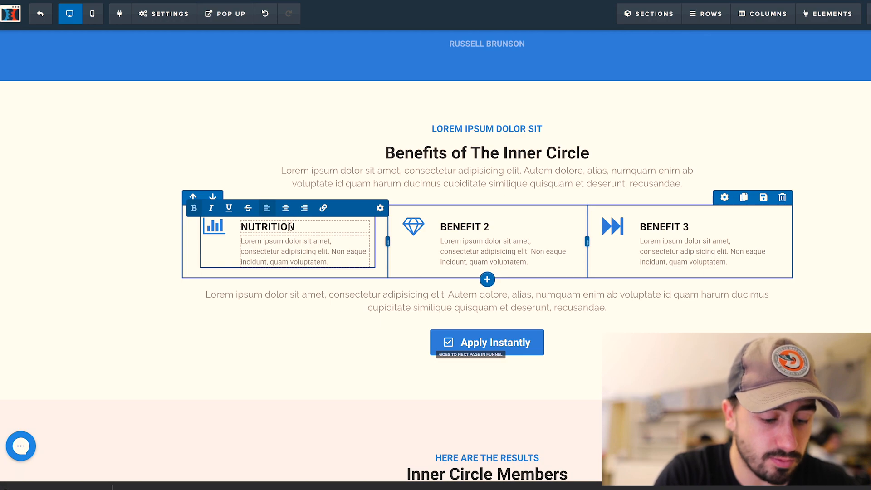
pyautogui.click(465, 237)
pyautogui.tripleClick(465, 228)
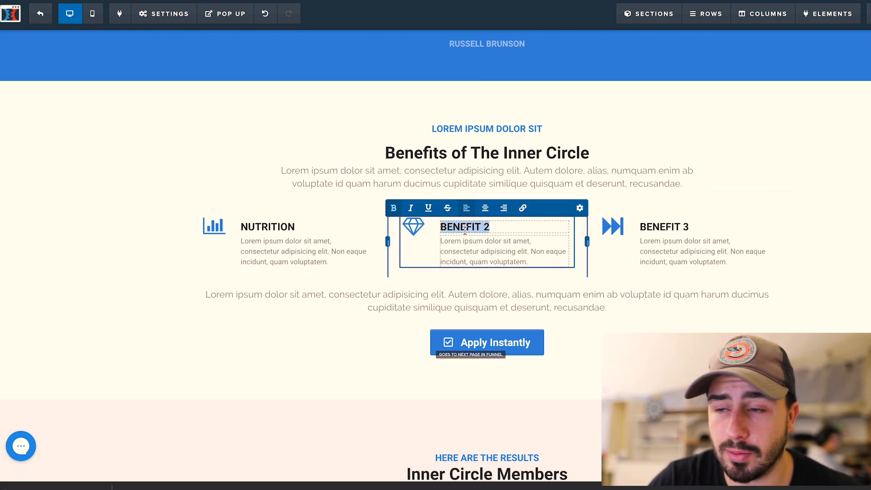
pyautogui.write('EXERCICE')
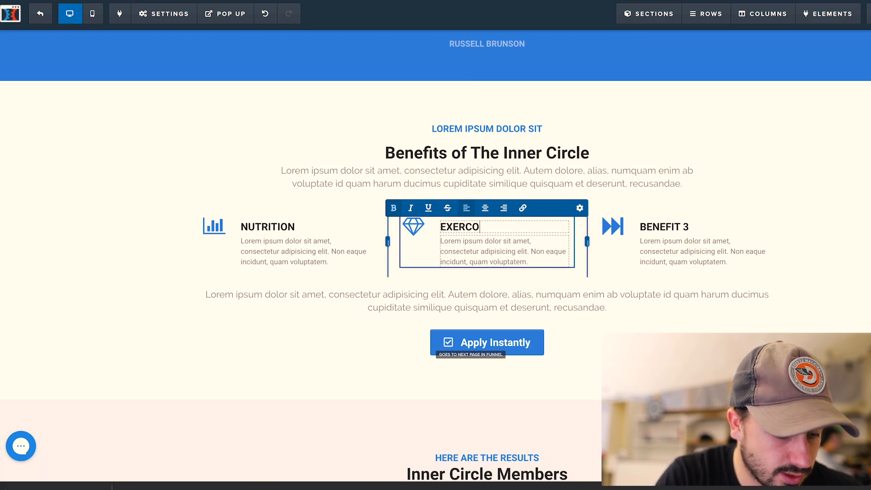
pyautogui.tripleClick(675, 225)
pyautogui.write('MO')
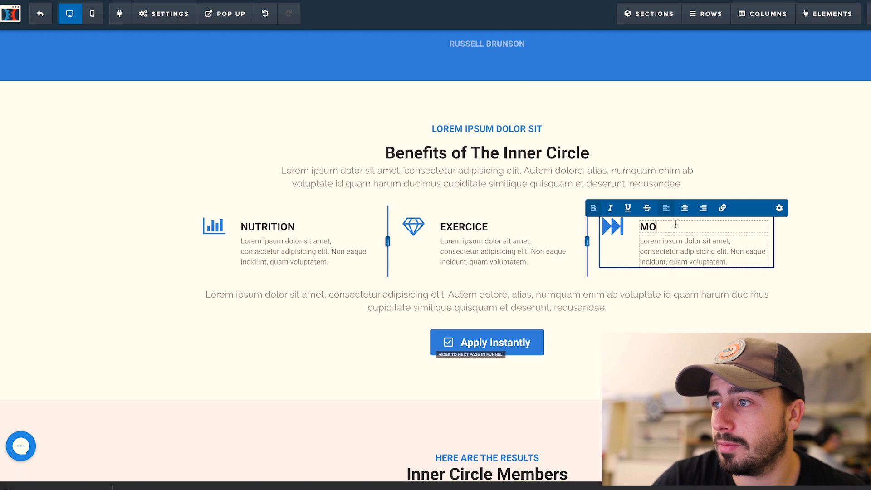
pyautogui.write('TIVATION')
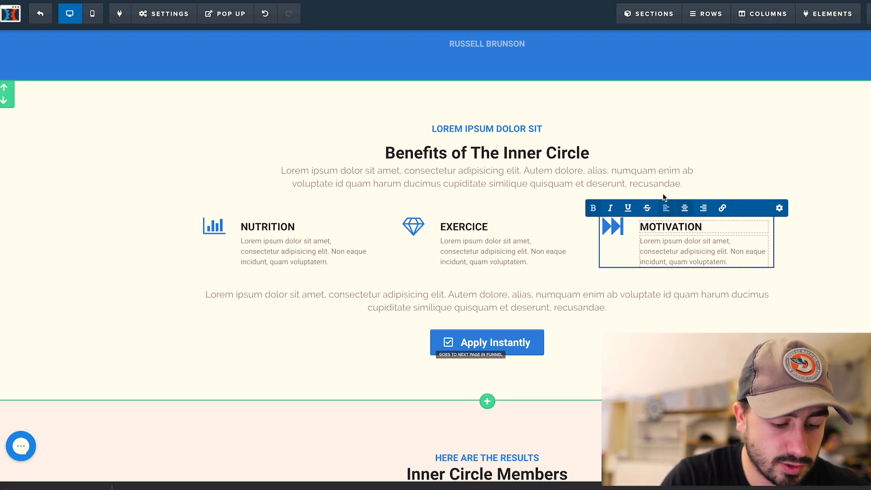
pyautogui.click(402, 241)
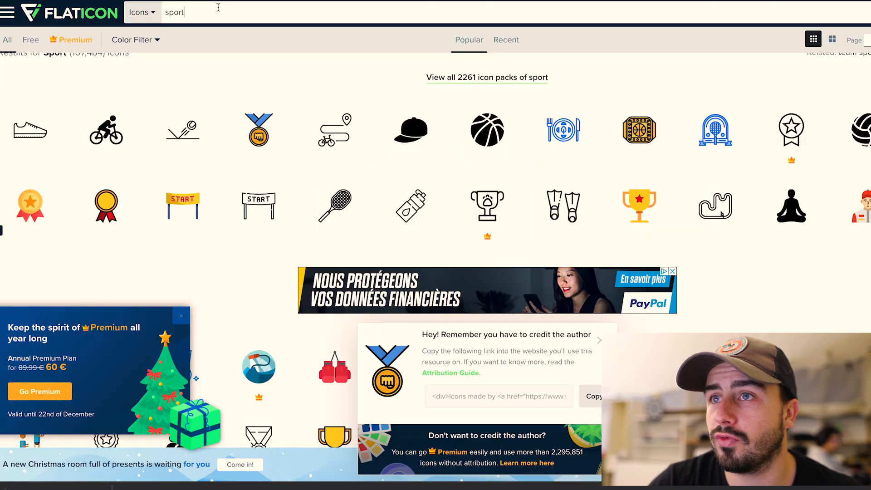
# Search Flaticon for 'healthy' instead of 'sport' and download the free red apple icon
pyautogui.doubleClick(218, 7)
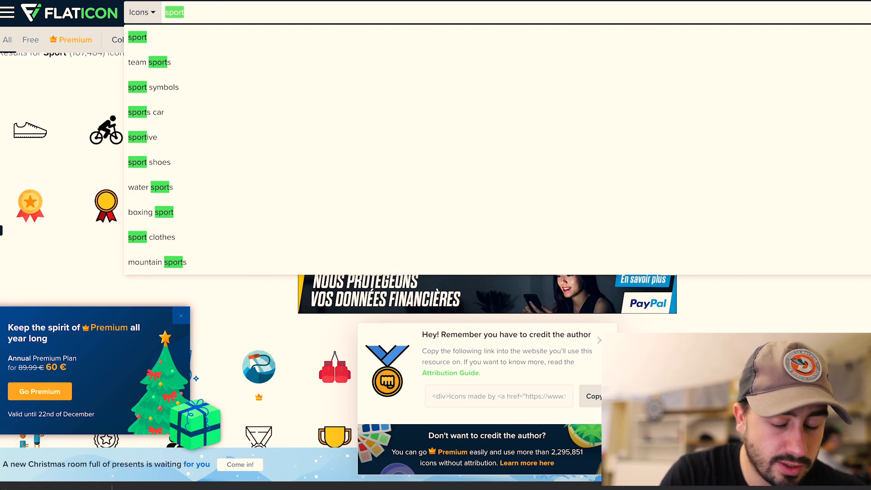
pyautogui.press('BackSpace')
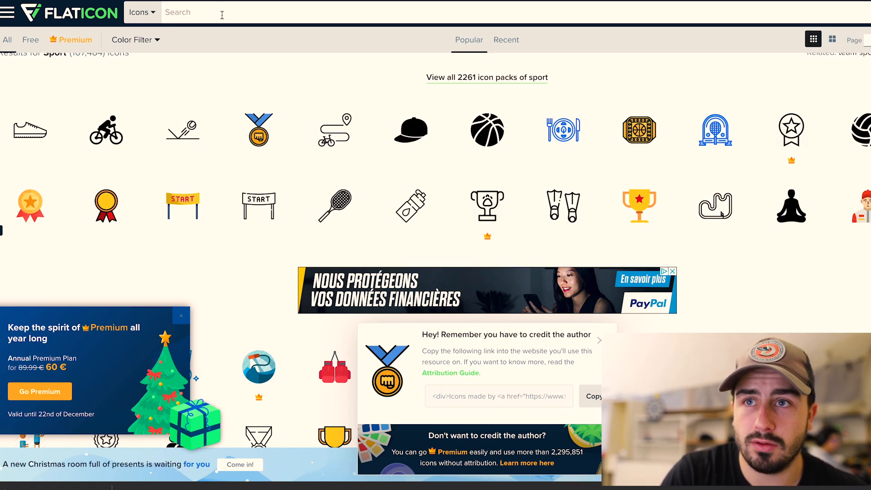
pyautogui.write('healt')
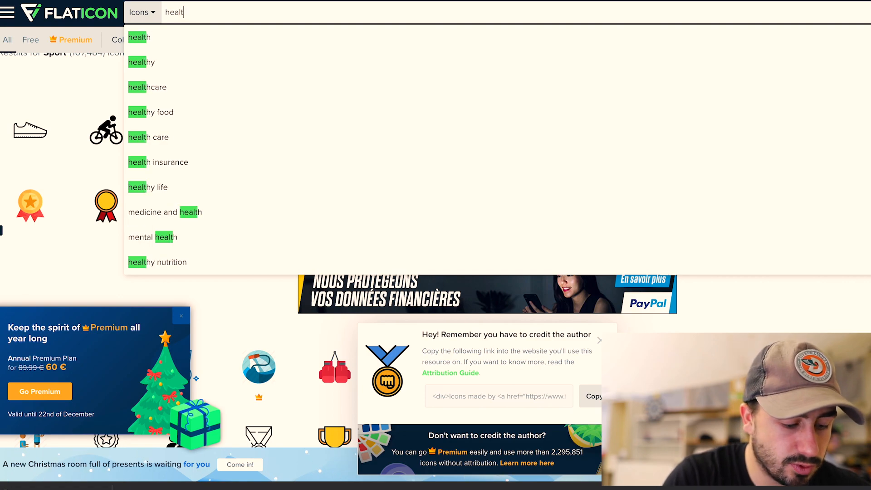
pyautogui.write('hy')
pyautogui.press('Return')
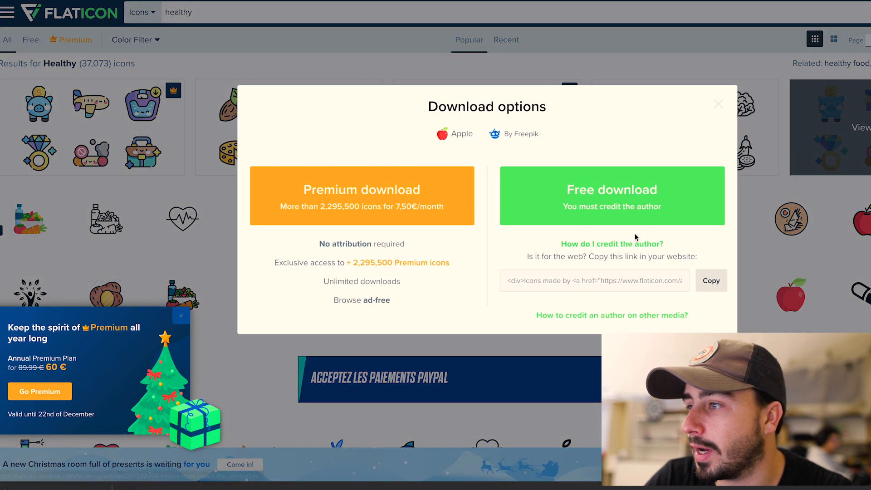
pyautogui.click(626, 204)
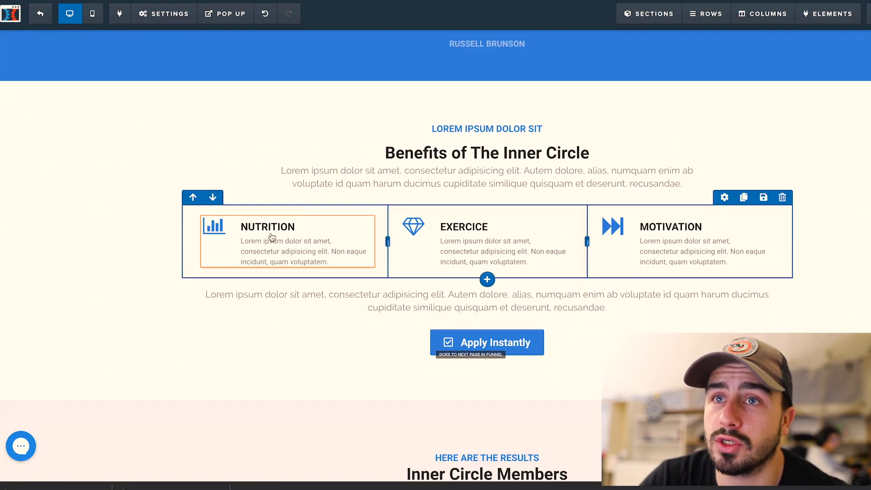
# Swap the Nutrition feature's bar-chart icon for the red apple image and select its placeholder paragraph
pyautogui.click(214, 219)
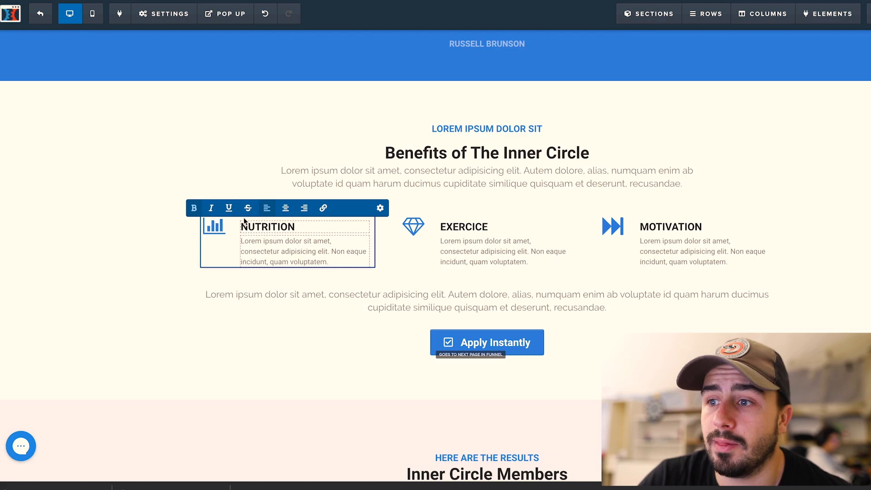
pyautogui.click(380, 207)
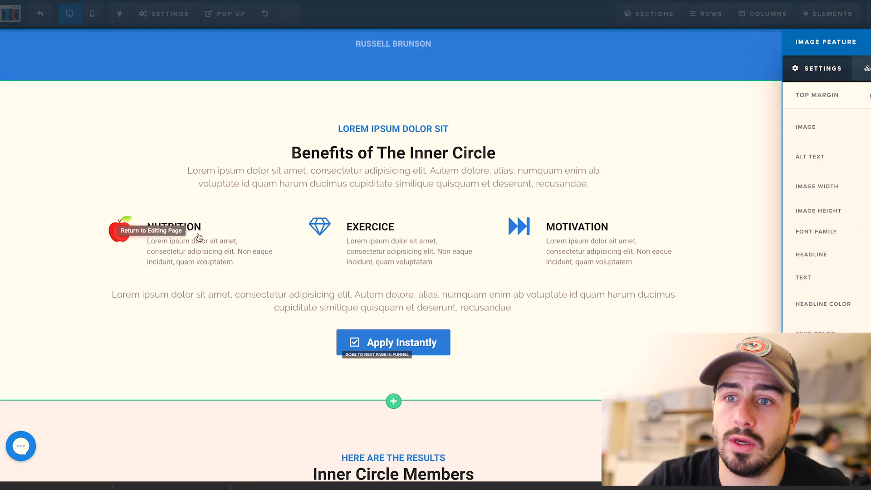
pyautogui.click(190, 261)
pyautogui.click(304, 256)
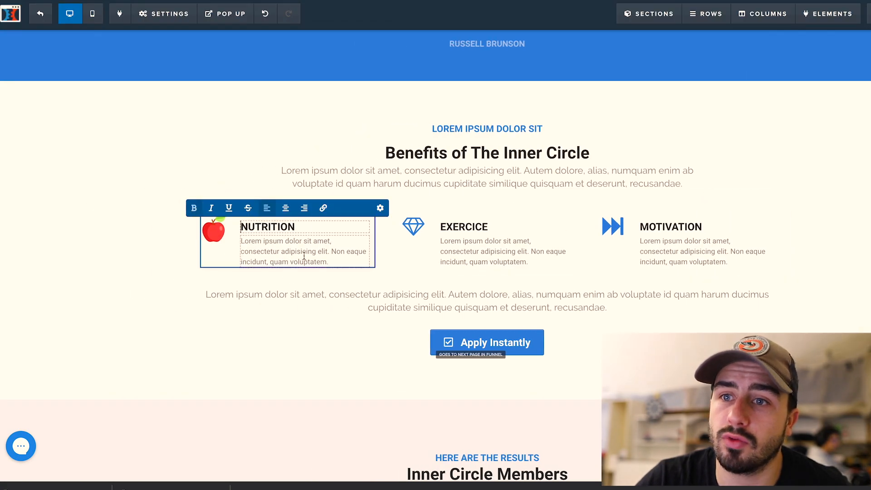
pyautogui.moveTo(341, 261); pyautogui.dragTo(241, 236)
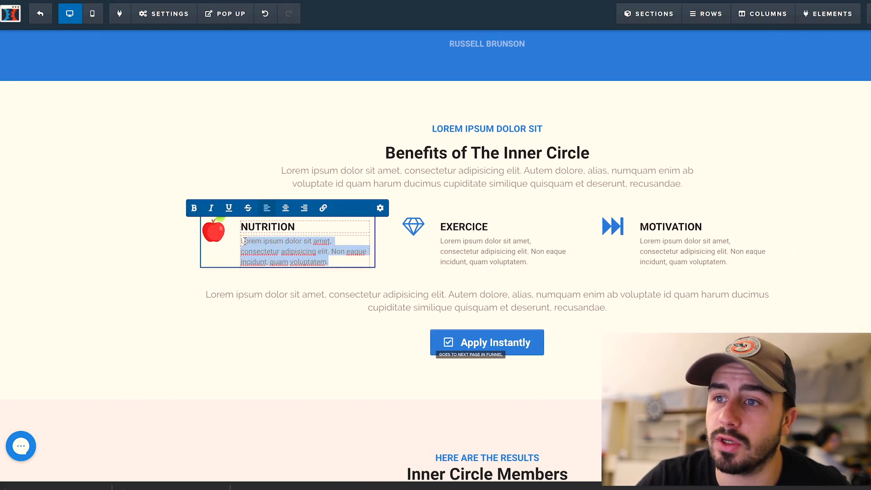
# Replace the Nutrition description with 'Ce qu'il y a dans votre assiette est aussi important que les exercice que vous faite.'
pyautogui.press('BackSpace')
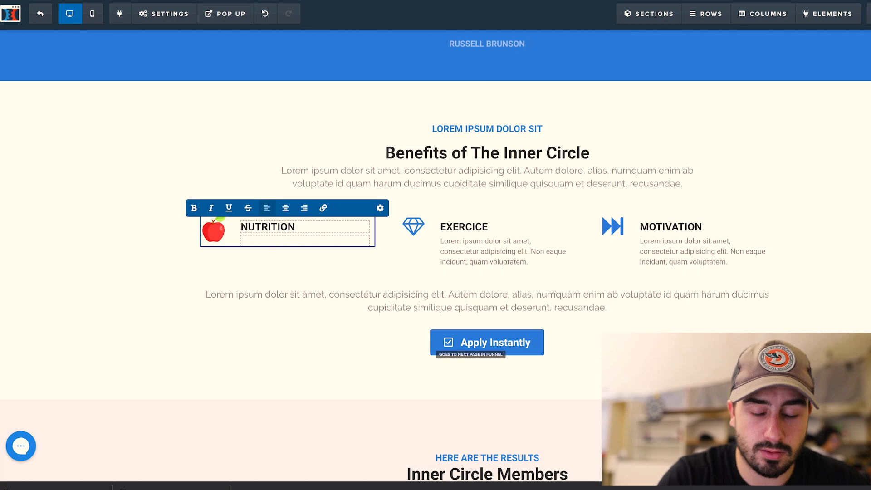
pyautogui.write('Ce qu')
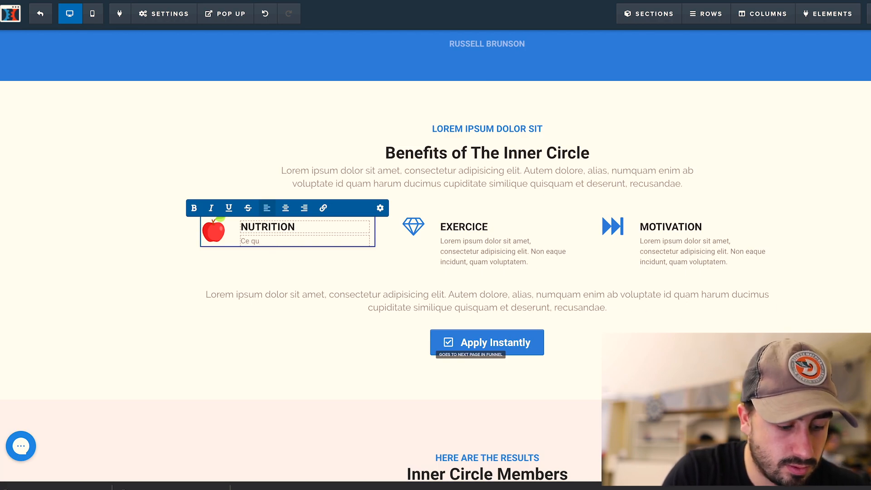
pyautogui.write("'il y a")
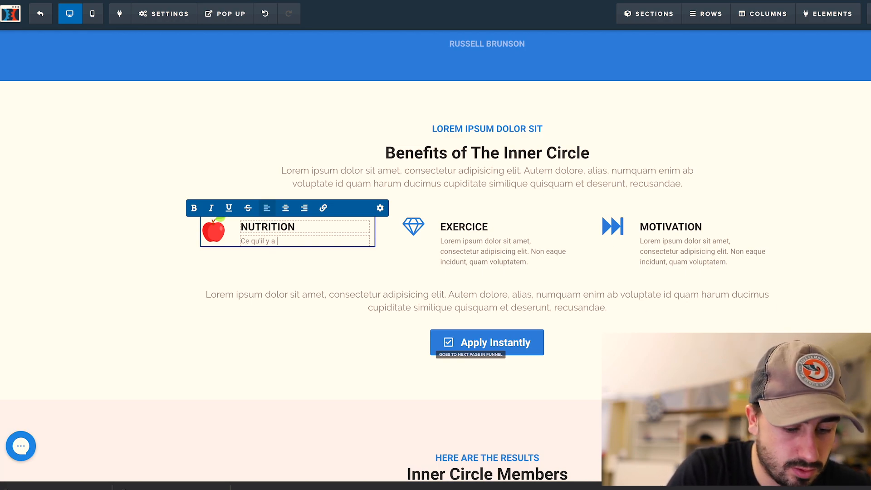
pyautogui.write(' dans votre assiète est a')
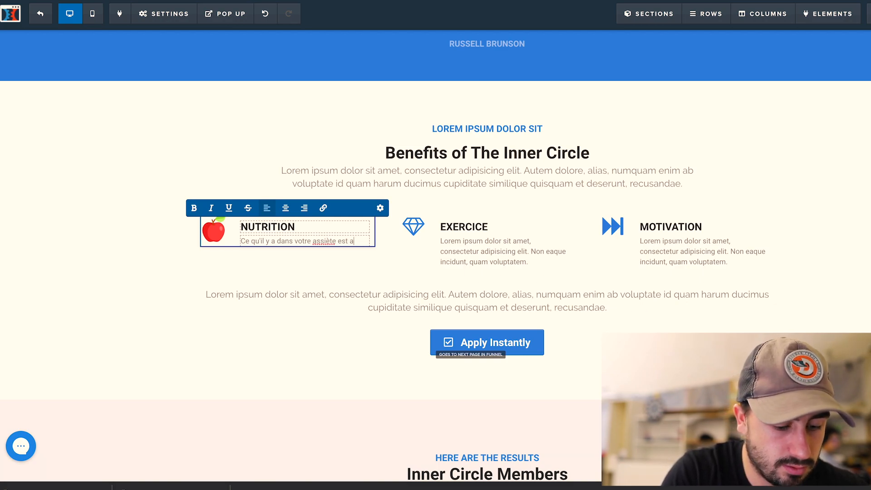
pyautogui.write('important')
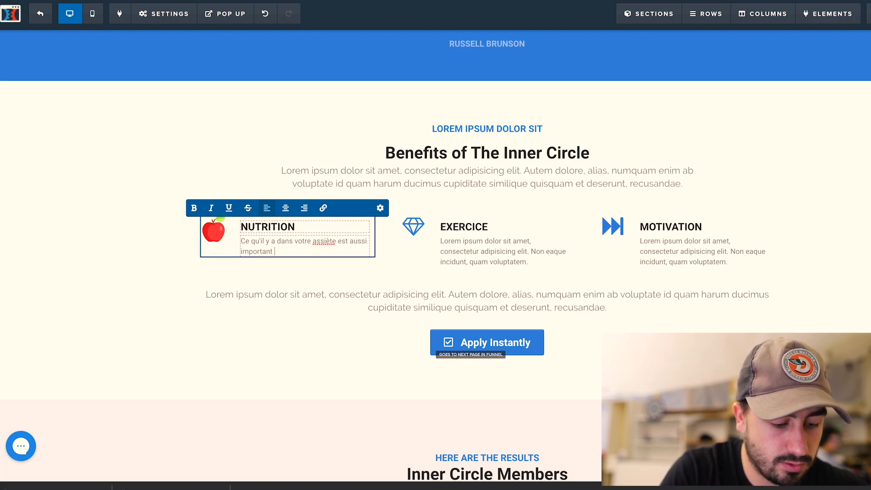
pyautogui.rightClick(323, 242)
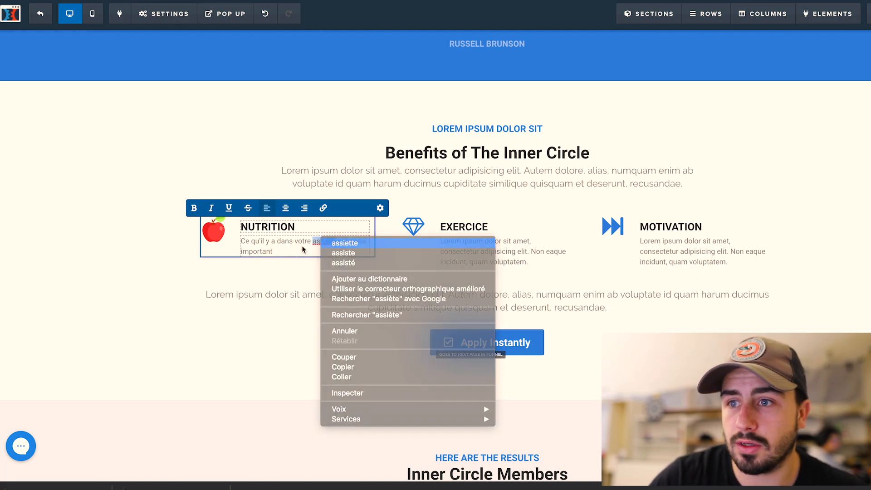
pyautogui.click(336, 244)
pyautogui.write('portant q')
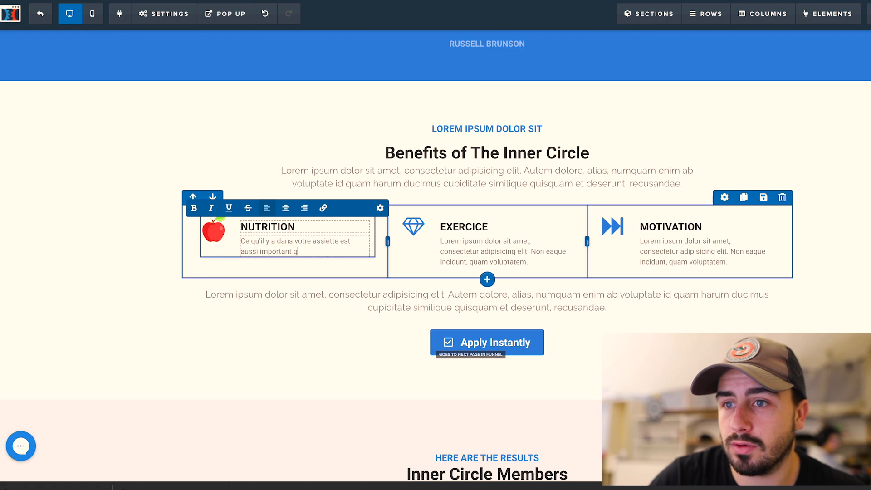
pyautogui.write('ue les ex')
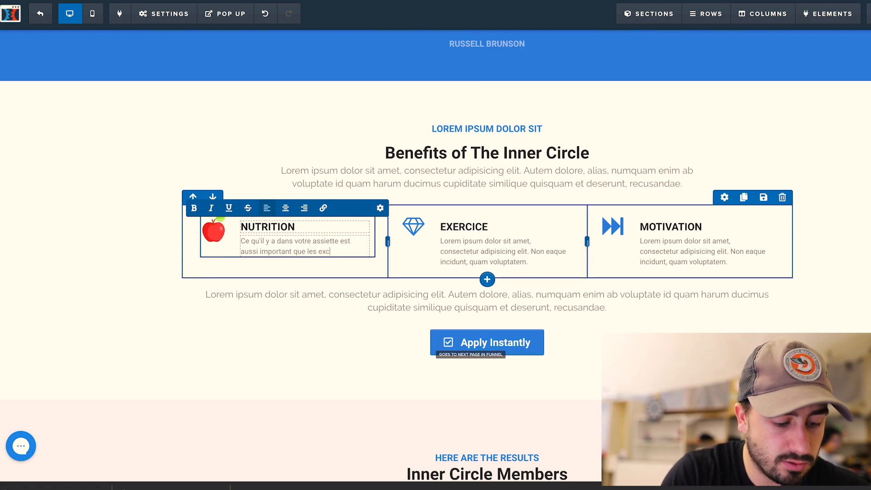
pyautogui.write('ercice que vous faite.')
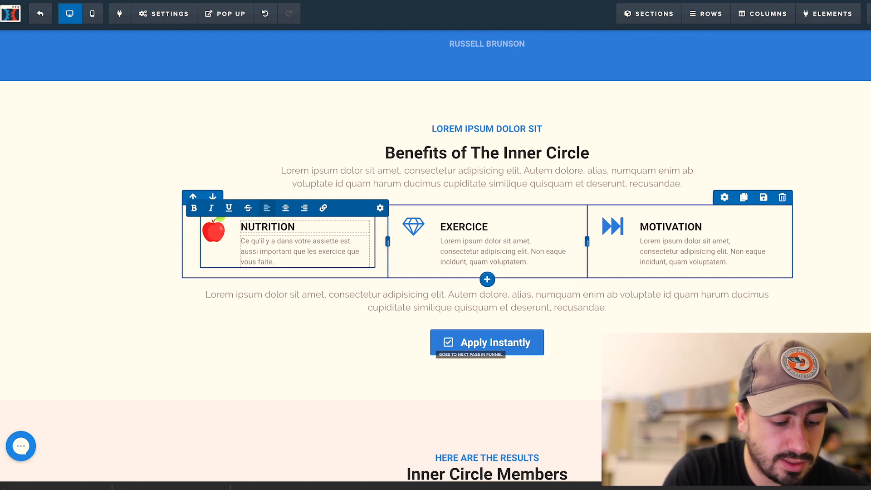
pyautogui.click(266, 342)
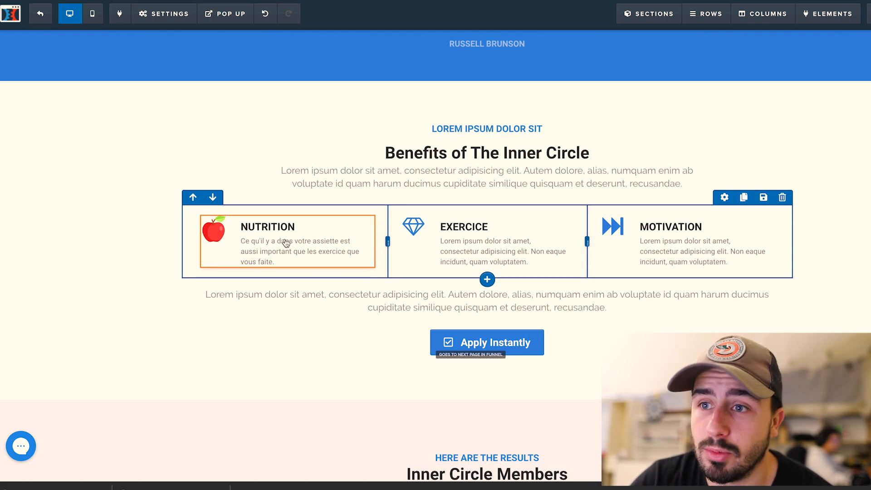
pyautogui.moveTo(235, 243)
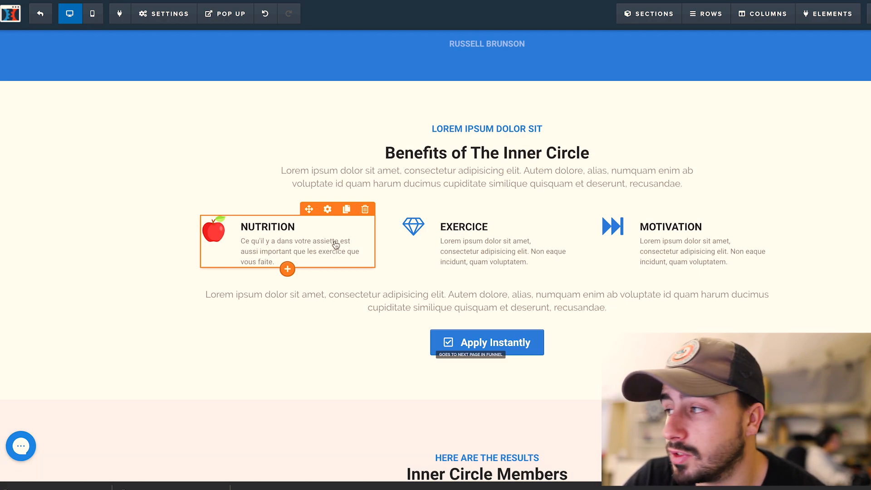
pyautogui.click(566, 156)
# Retitle 'Benefits of The Inner Circle' as 'Ce qu'il y à l'intérieur du programme.'
pyautogui.press('BackSpace')
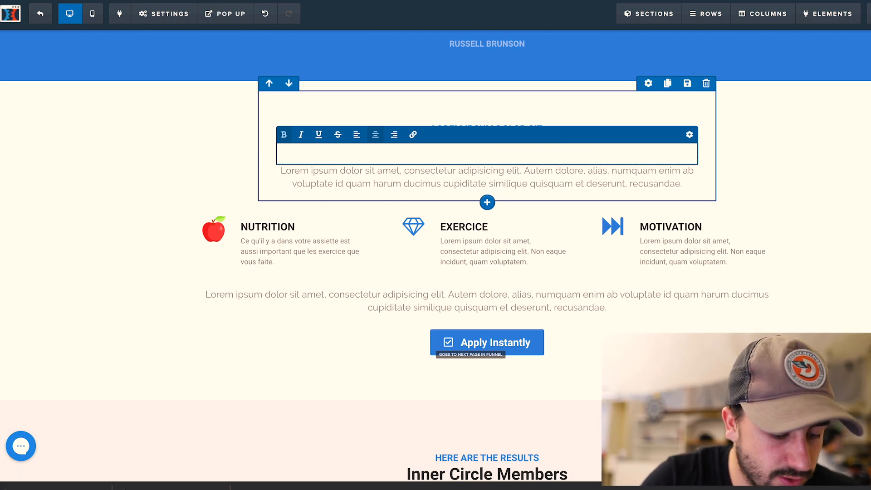
pyautogui.write("Ce qu'i")
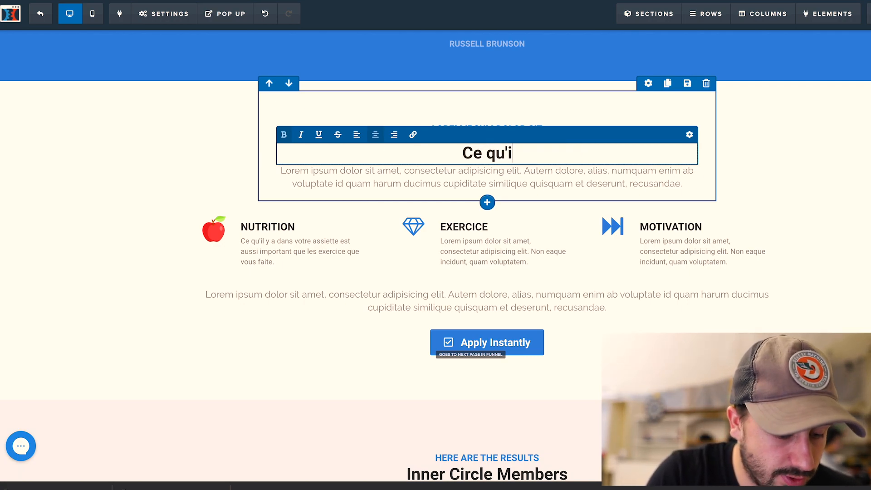
pyautogui.write('l y a à ')
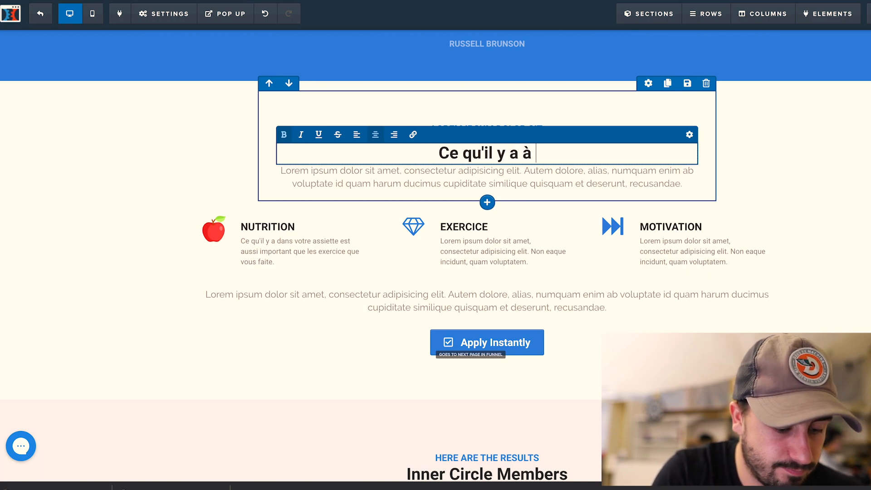
pyautogui.write("l'intérieur")
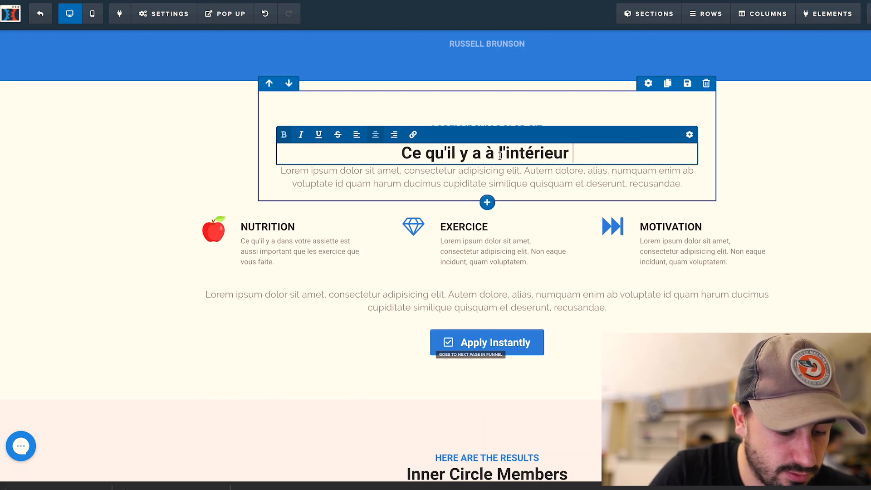
pyautogui.press('BackSpace')
pyautogui.press('BackSpace')
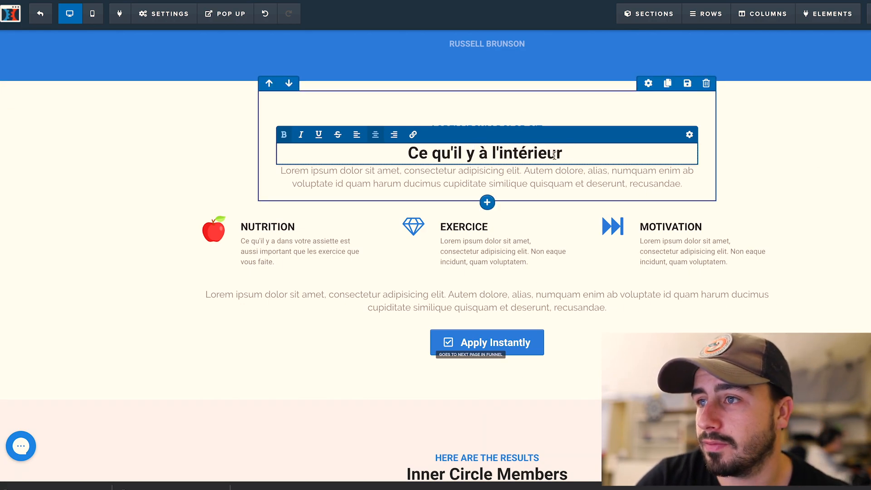
pyautogui.write('du ')
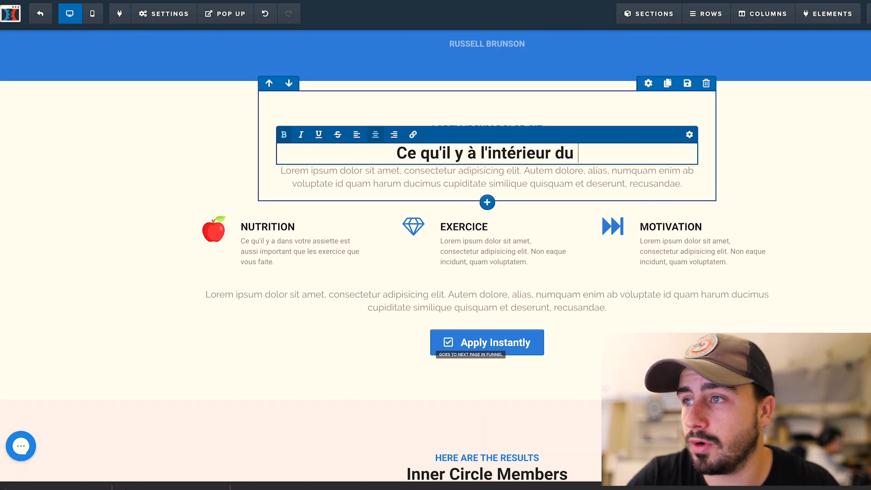
pyautogui.write('programme')
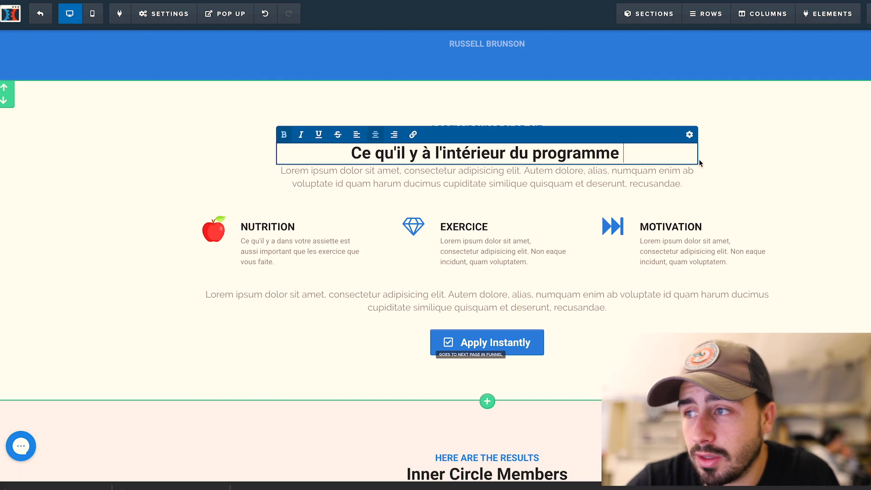
pyautogui.press('BackSpace')
pyautogui.write('.')
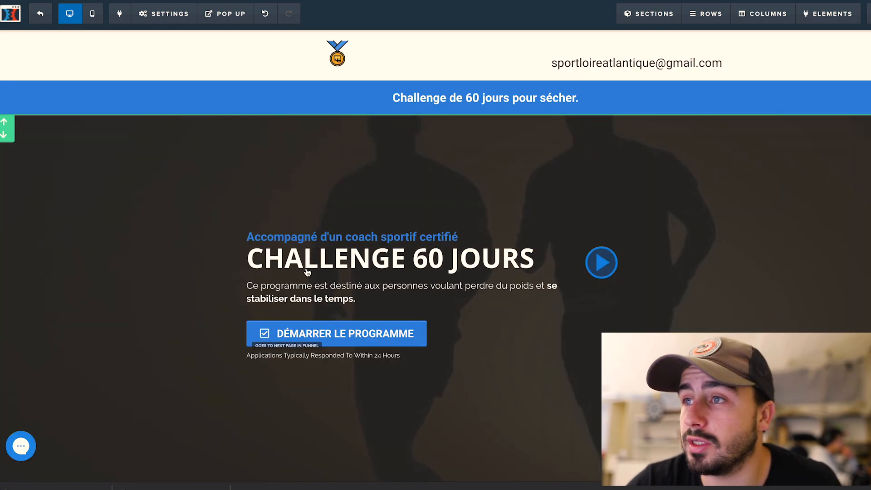
pyautogui.scroll(-10, 391, 285)
pyautogui.scroll(9, 531, 149)
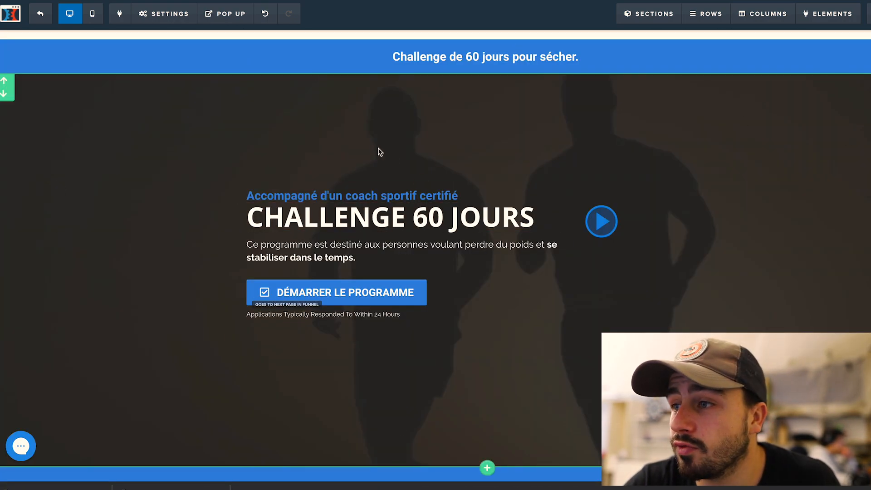
pyautogui.scroll(-6, 526, 317)
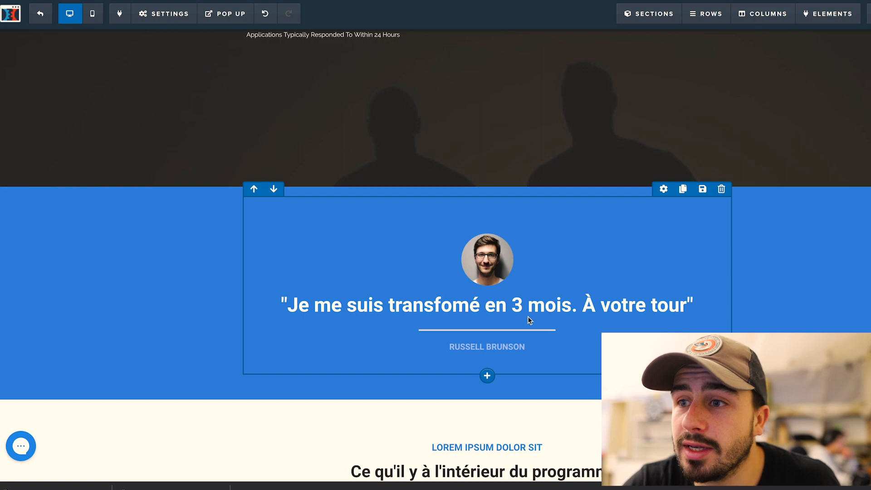
pyautogui.scroll(-4, 529, 317)
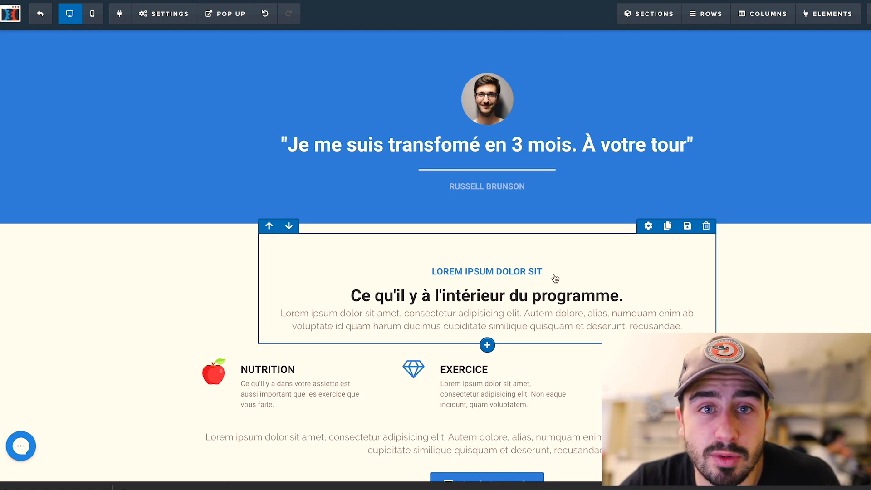
pyautogui.scroll(-4, 555, 279)
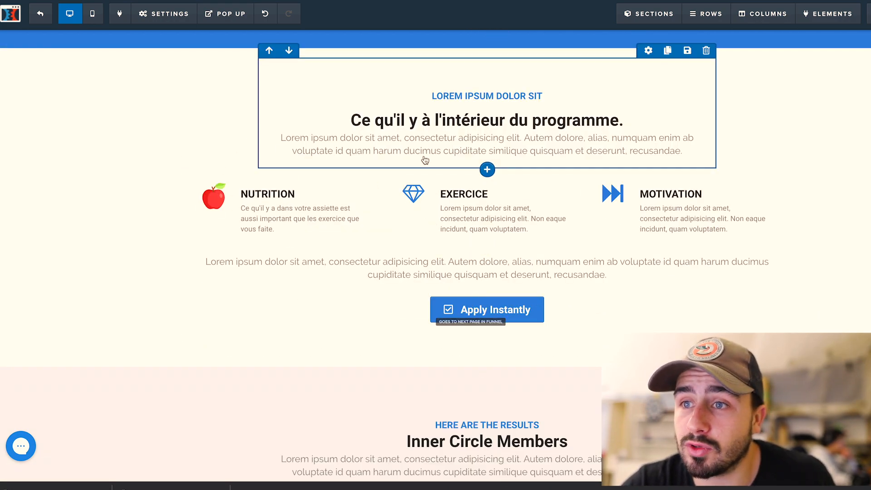
pyautogui.scroll(-1, 499, 173)
pyautogui.scroll(1, 527, 167)
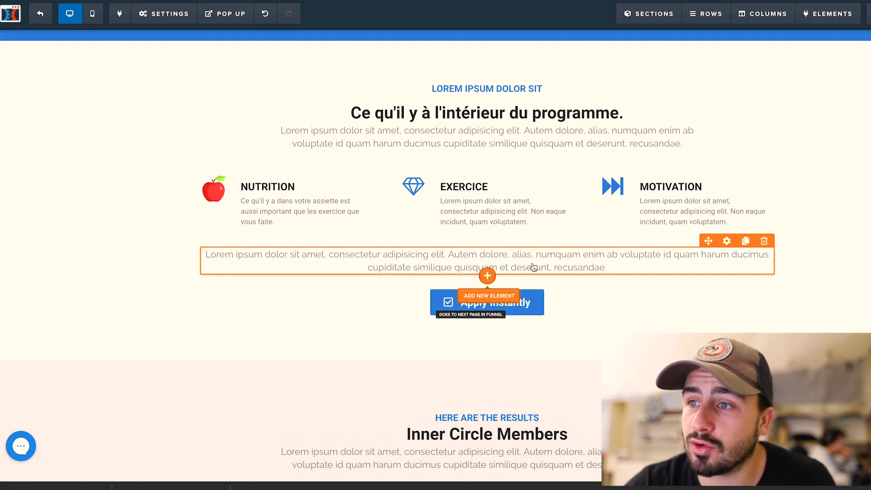
# Add an Icon Bullet List above the Apply Instantly button and type filler text on a new line
pyautogui.click(488, 275)
pyautogui.moveTo(855, 163); pyautogui.dragTo(410, 290)
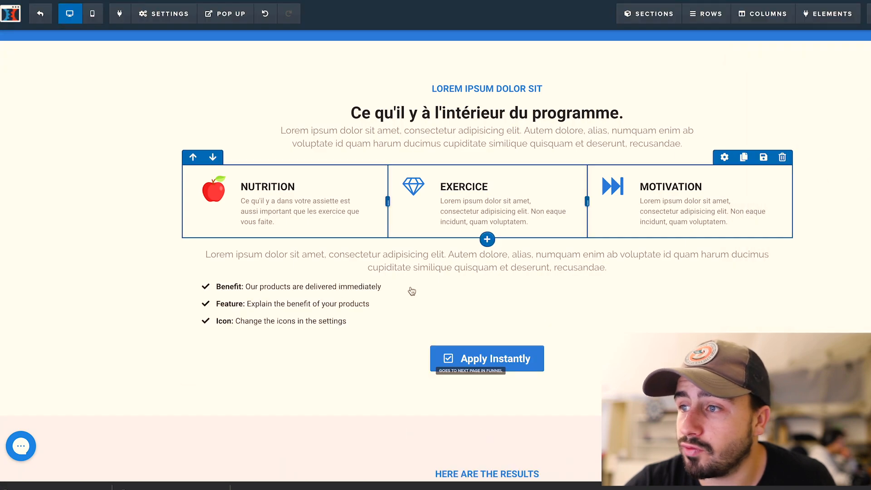
pyautogui.click(320, 315)
pyautogui.moveTo(351, 321); pyautogui.dragTo(252, 308)
pyautogui.click(360, 323)
pyautogui.write('gf')
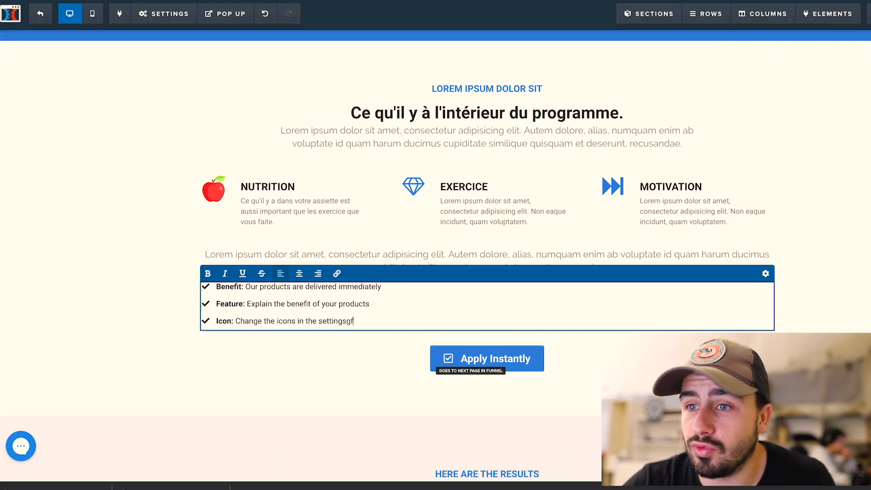
pyautogui.write('hfdhgchbnhgfchn')
pyautogui.press('Return')
pyautogui.write('ygjhgfyhftdhfdcg')
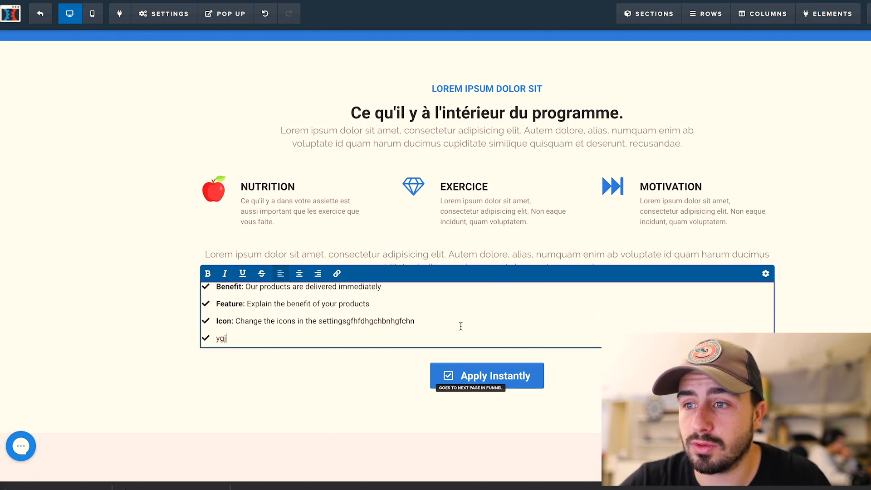
# Restyle the checklist bullets as orange filled check boxes
pyautogui.click(767, 274)
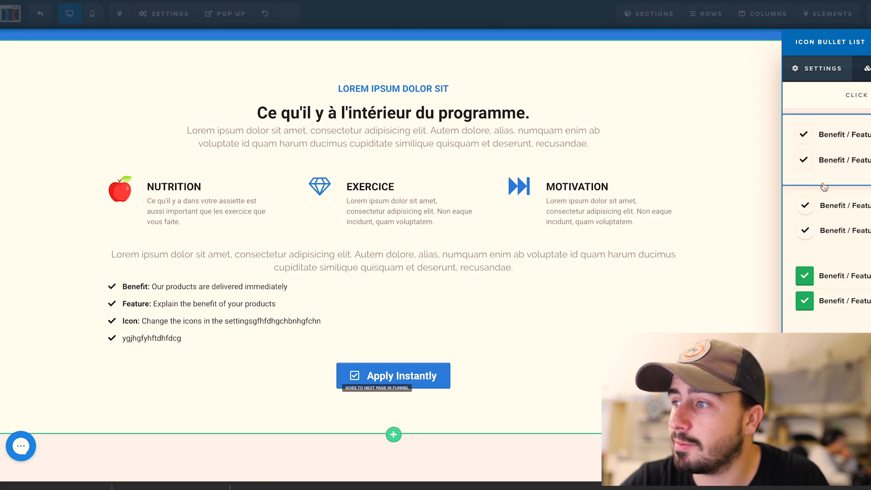
pyautogui.click(836, 151)
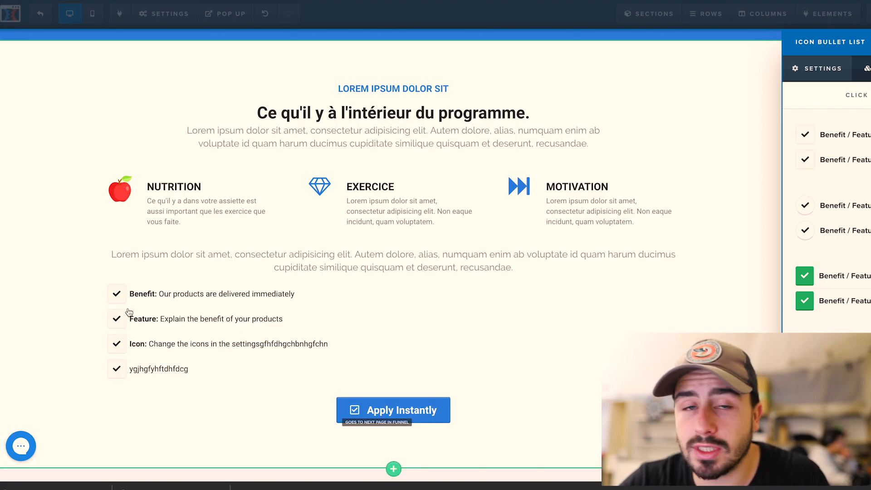
pyautogui.click(846, 302)
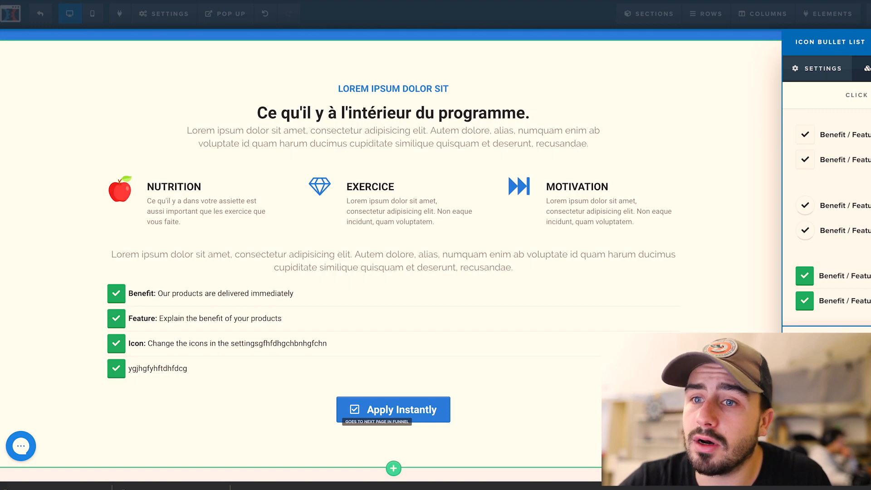
pyautogui.click(836, 358)
pyautogui.click(490, 294)
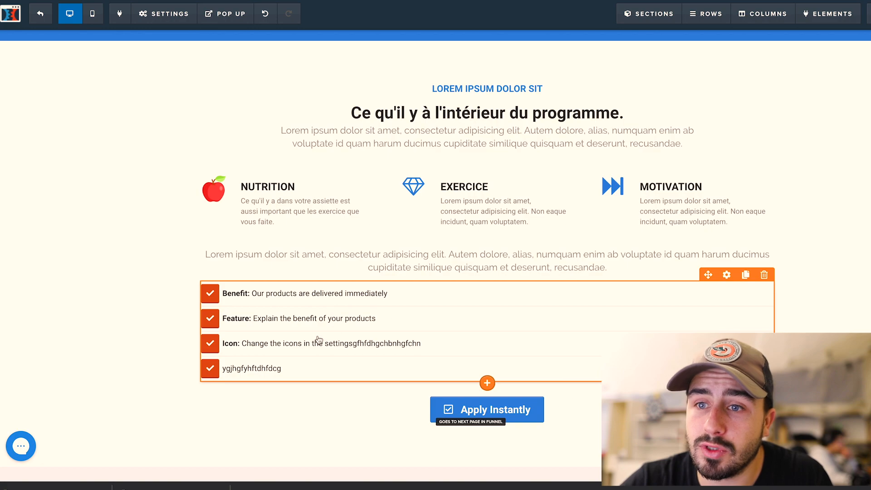
# Scroll past the Inner Circle Members video and story cards to the HERE'S WHAT TO DO NOW section
pyautogui.scroll(-4, 471, 245)
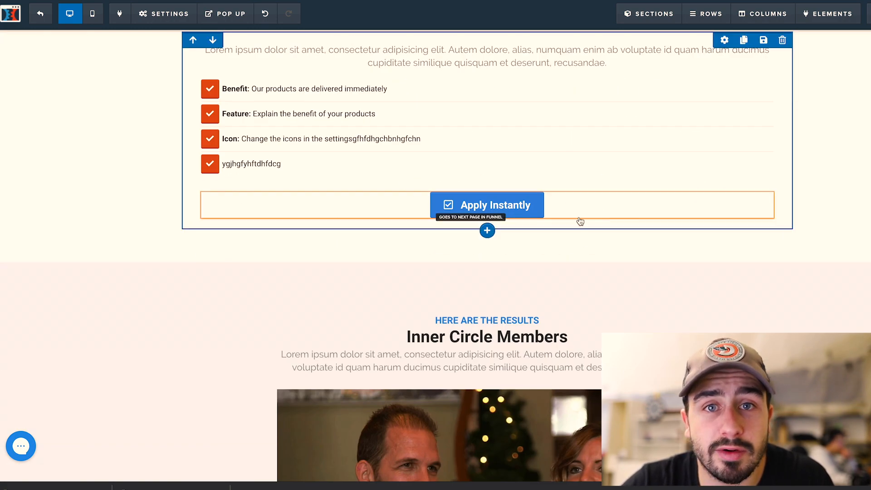
pyautogui.scroll(-2, 472, 307)
pyautogui.scroll(-2, 473, 308)
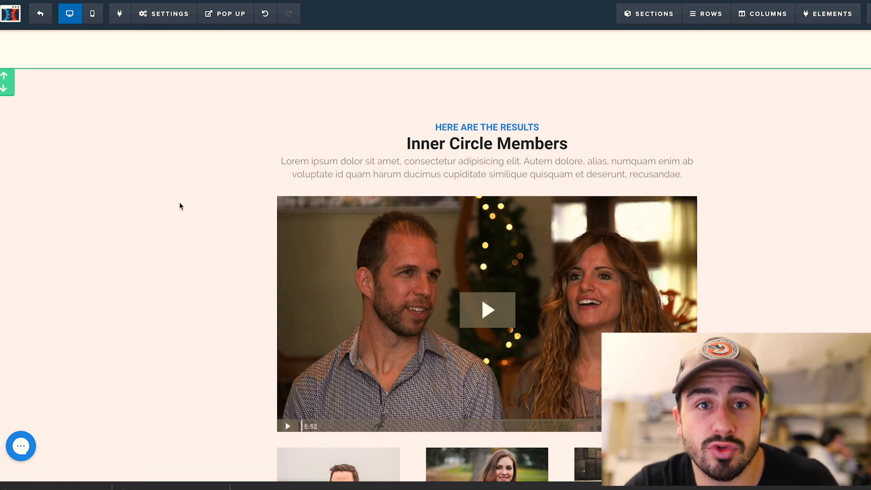
pyautogui.scroll(-1, 535, 307)
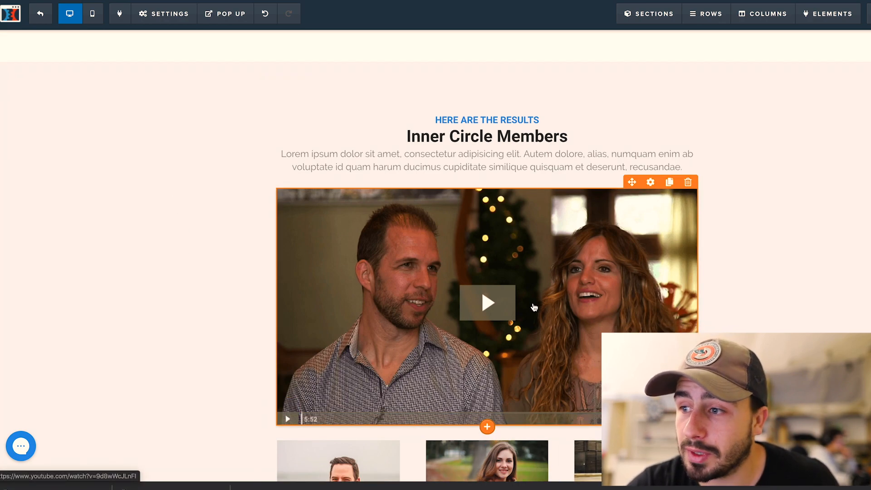
pyautogui.scroll(1, 533, 309)
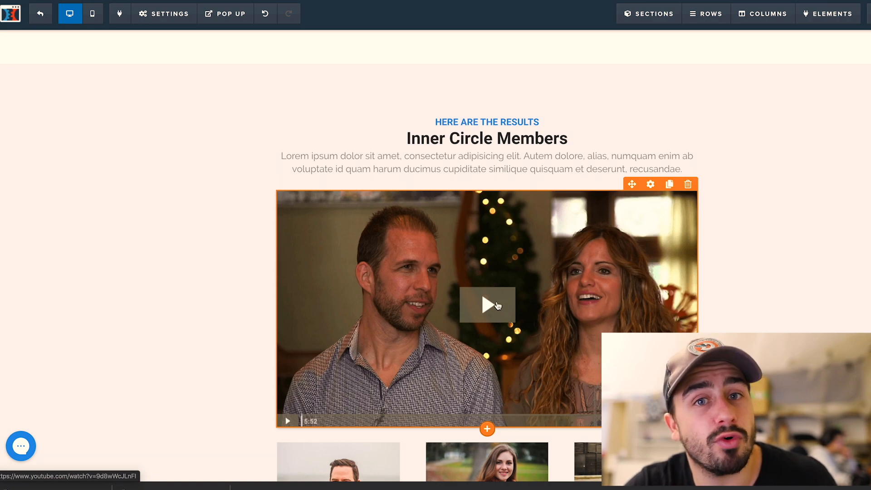
pyautogui.scroll(-3, 498, 305)
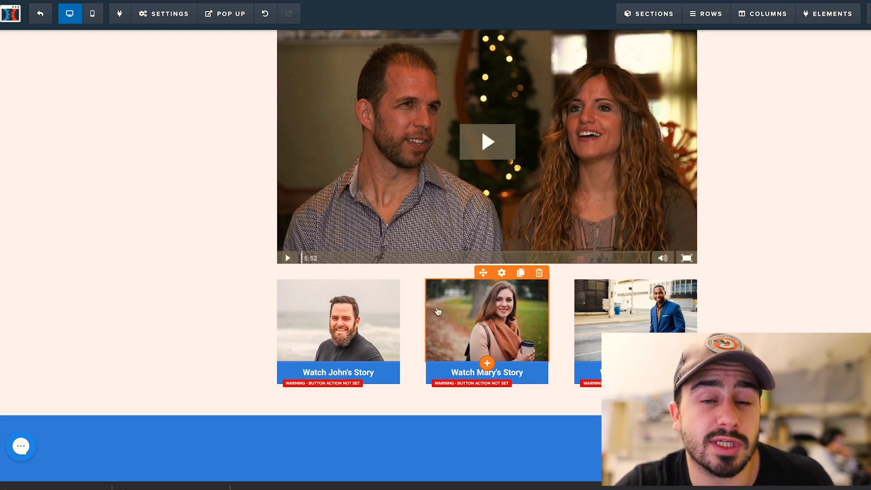
pyautogui.scroll(-1, 397, 264)
pyautogui.scroll(-3, 397, 264)
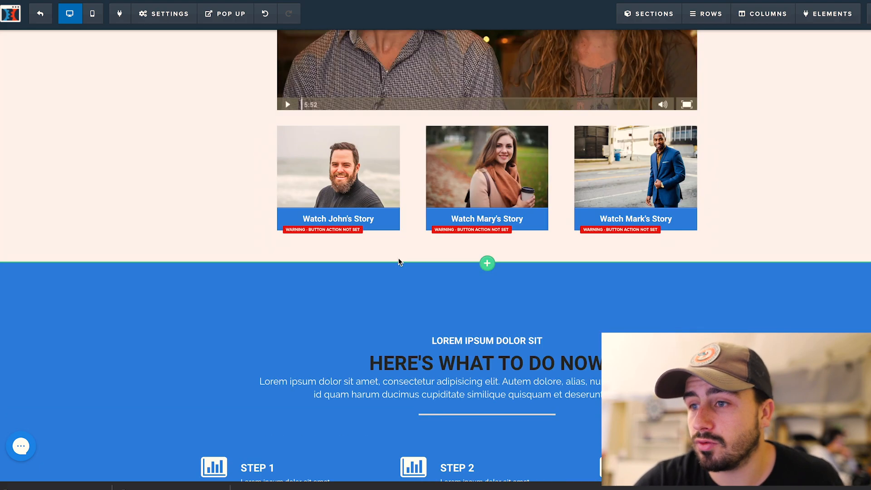
pyautogui.scroll(-4, 557, 256)
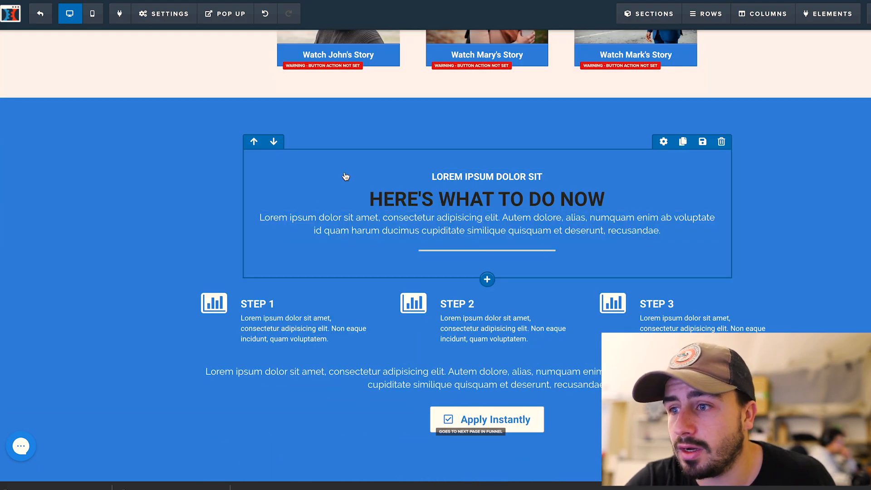
pyautogui.scroll(-2, 312, 262)
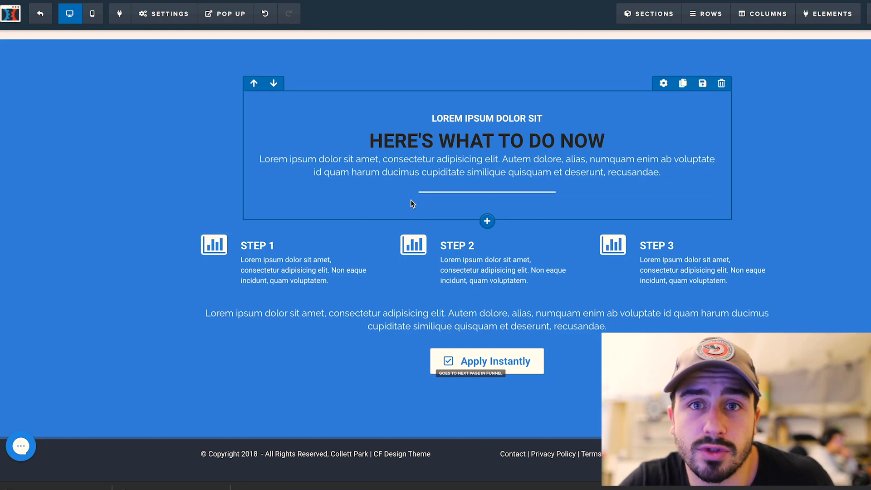
# Replace the 'HERE'S WHAT TO DO NOW' headline with 'RÉPONSES AUX QUESTIONS FRÉQUENTES'
pyautogui.click(596, 137)
pyautogui.moveTo(596, 137); pyautogui.dragTo(373, 141)
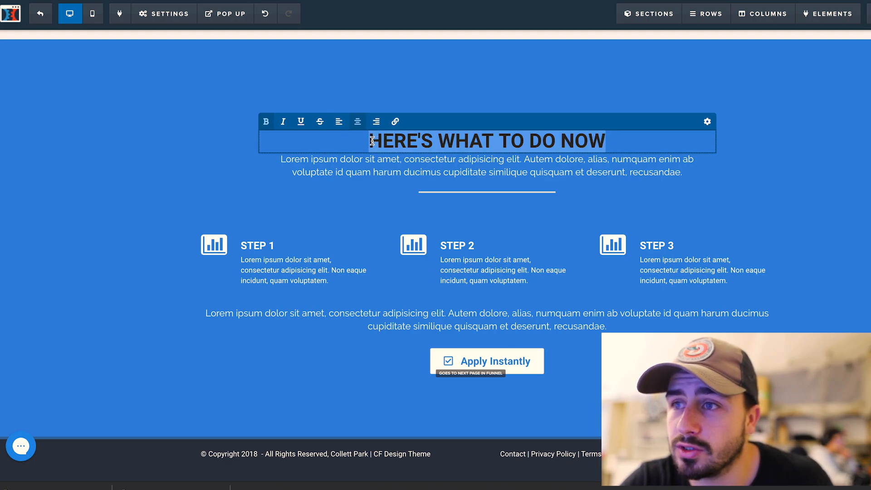
pyautogui.write('RÉPO')
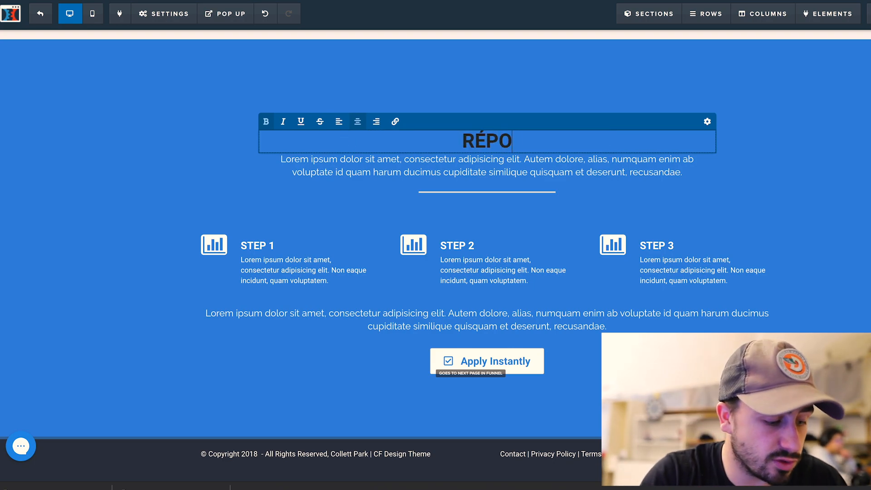
pyautogui.write('NSES AUX QUE')
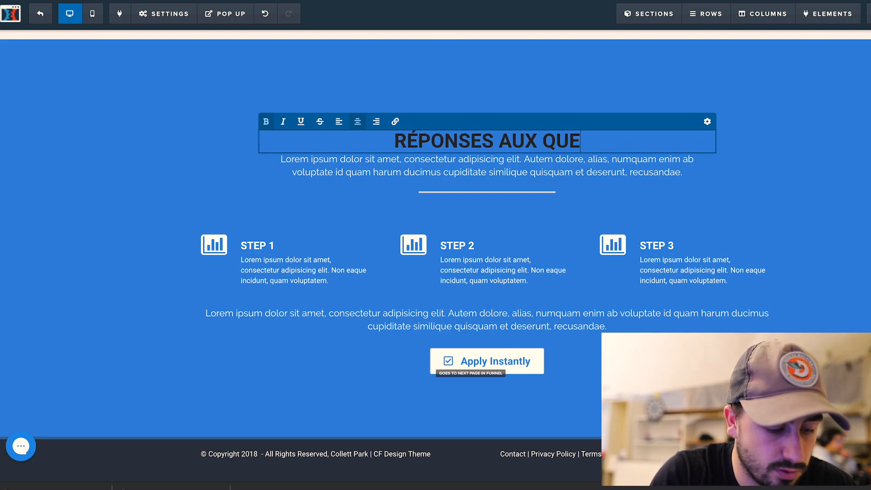
pyautogui.write('STIONS FRÉQUENTES')
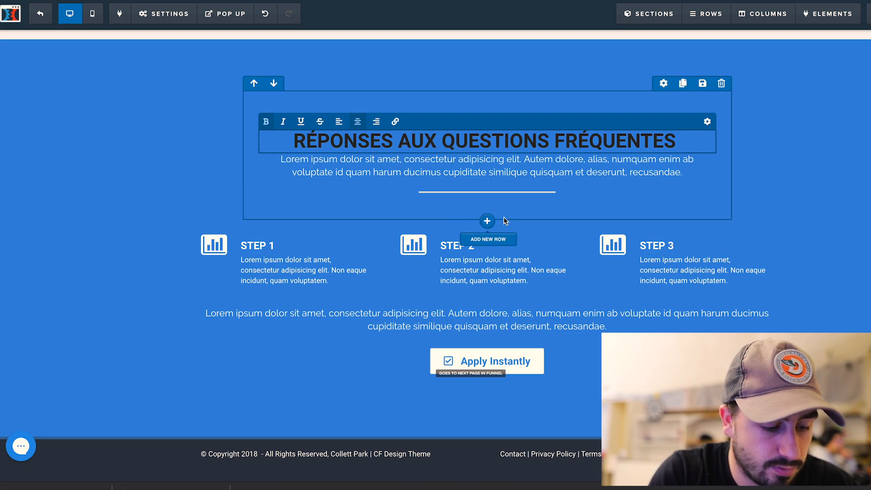
pyautogui.click(525, 201)
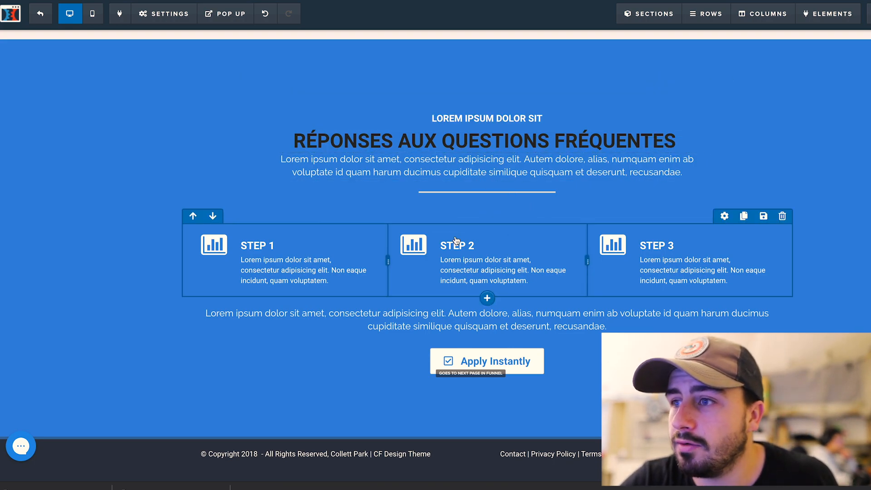
# Add a single-column row below the headline containing an FAQ block
pyautogui.click(484, 221)
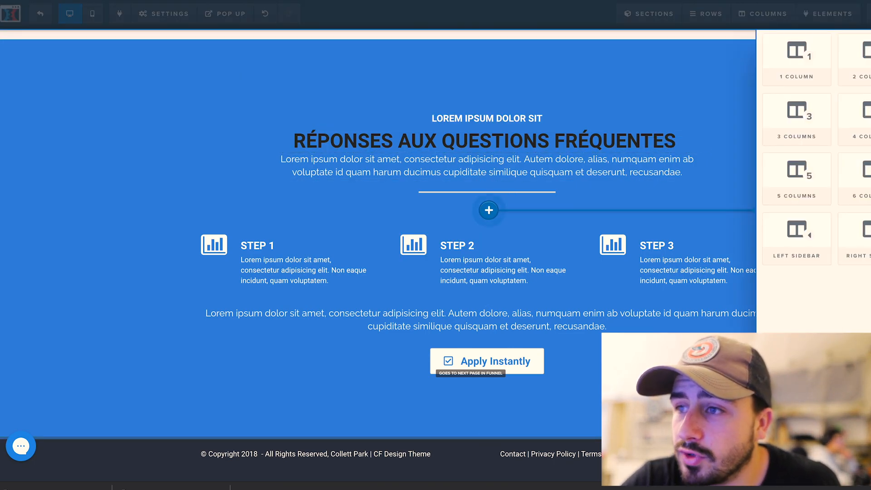
pyautogui.click(783, 50)
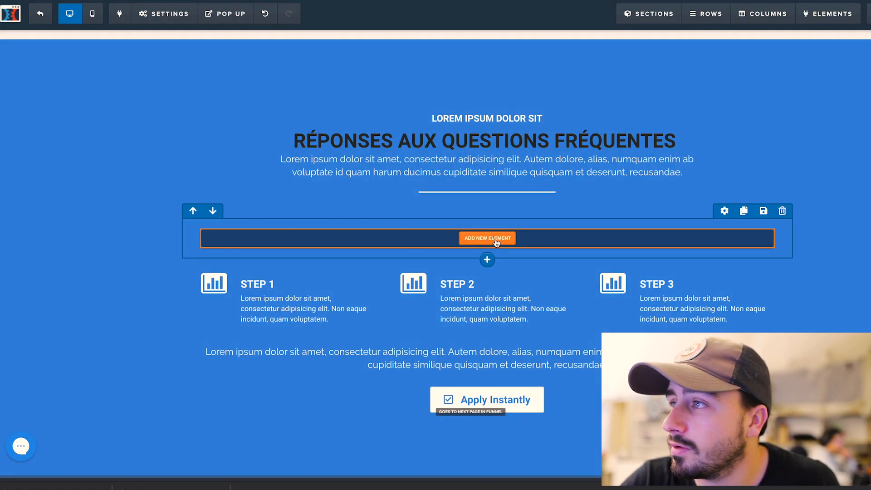
pyautogui.scroll(-6, 833, 213)
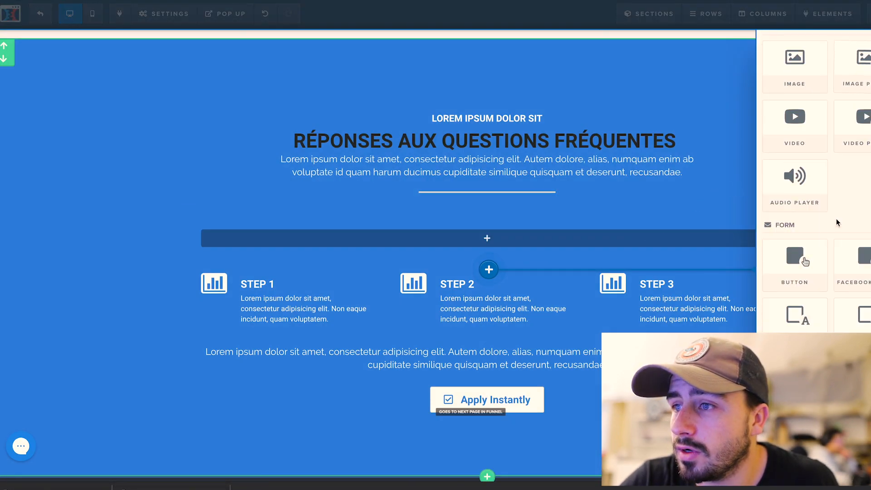
pyautogui.scroll(-5, 818, 187)
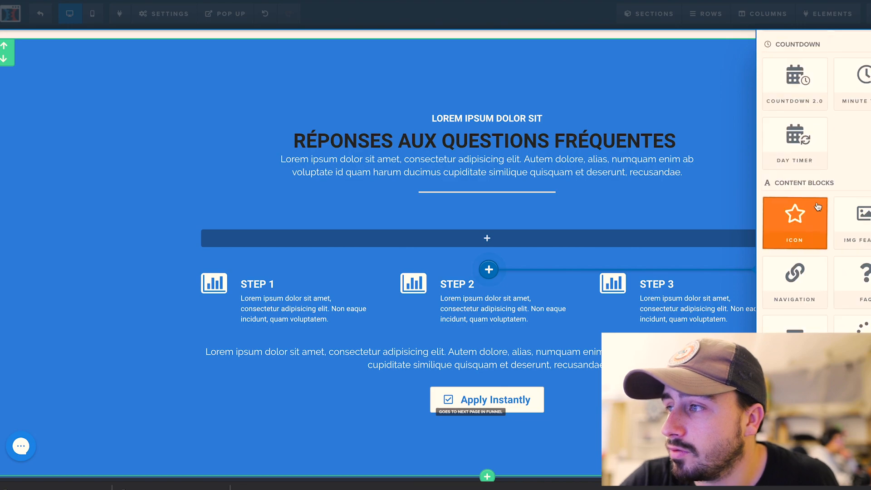
pyautogui.click(866, 278)
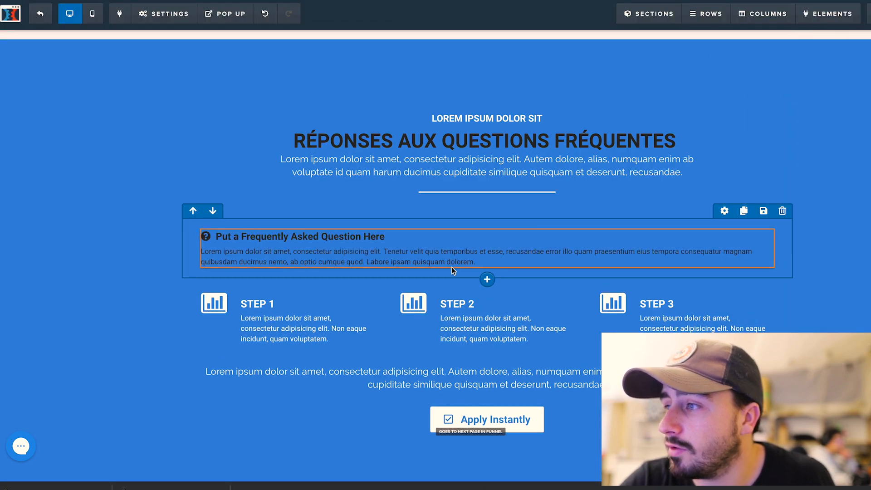
# Make the FAQ block's question text white and change its answer text colour
pyautogui.click(404, 256)
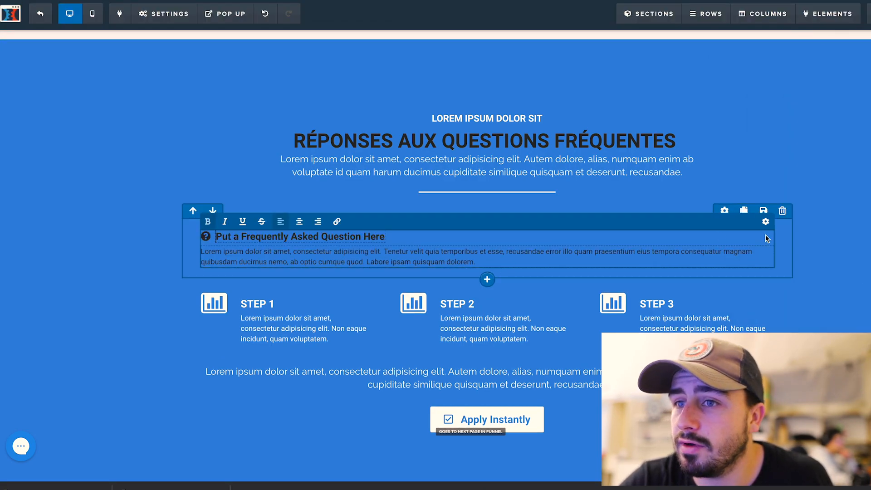
pyautogui.click(765, 221)
pyautogui.click(866, 195)
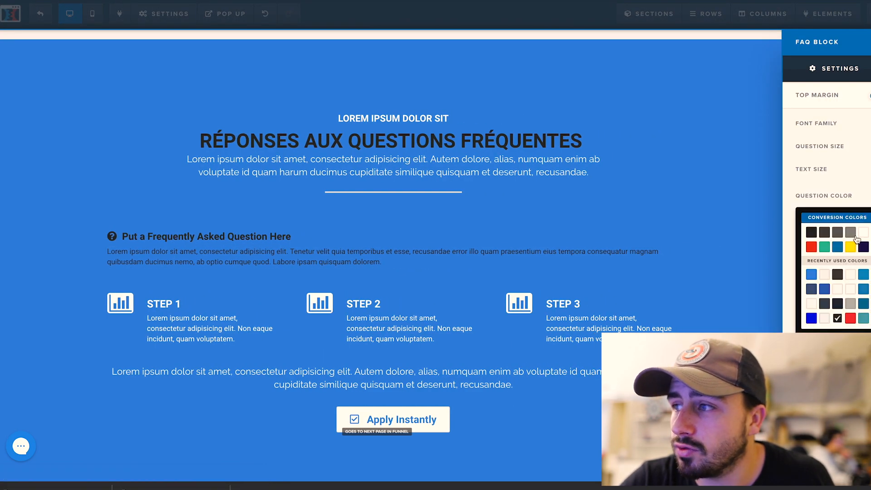
pyautogui.click(863, 236)
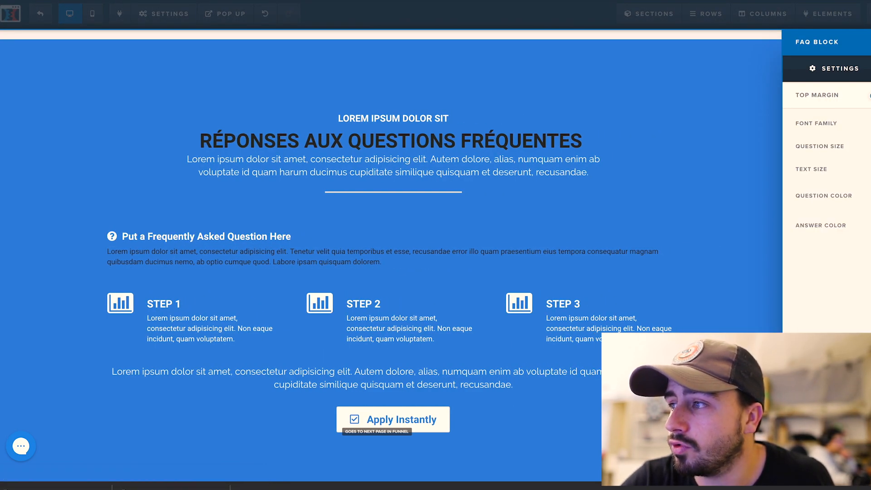
pyautogui.click(866, 225)
pyautogui.click(486, 209)
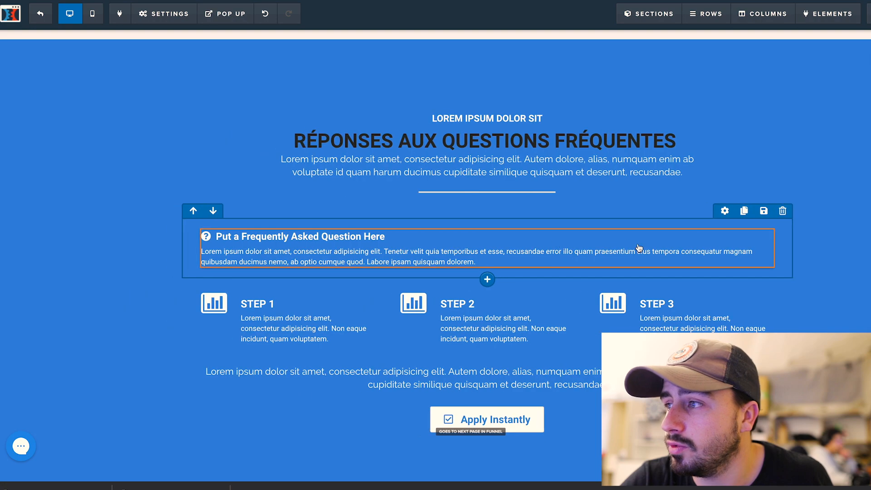
# Duplicate the FAQ item twice so the section holds three questions
pyautogui.click(740, 224)
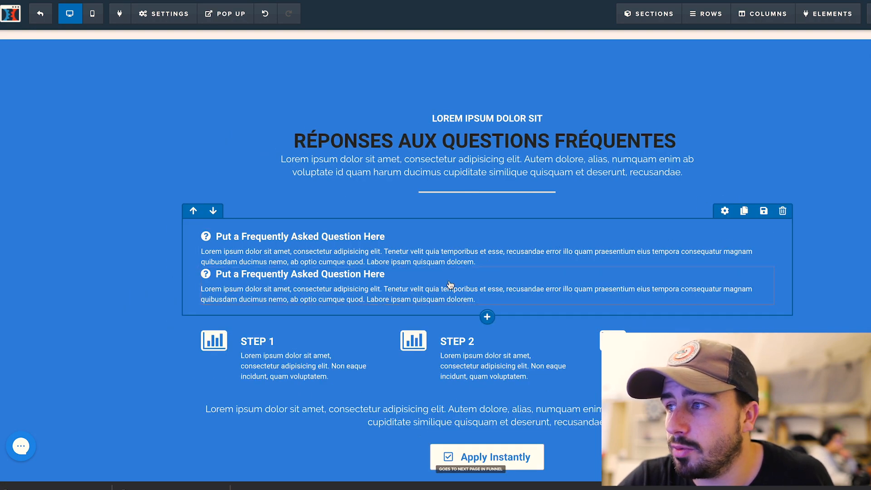
pyautogui.click(744, 261)
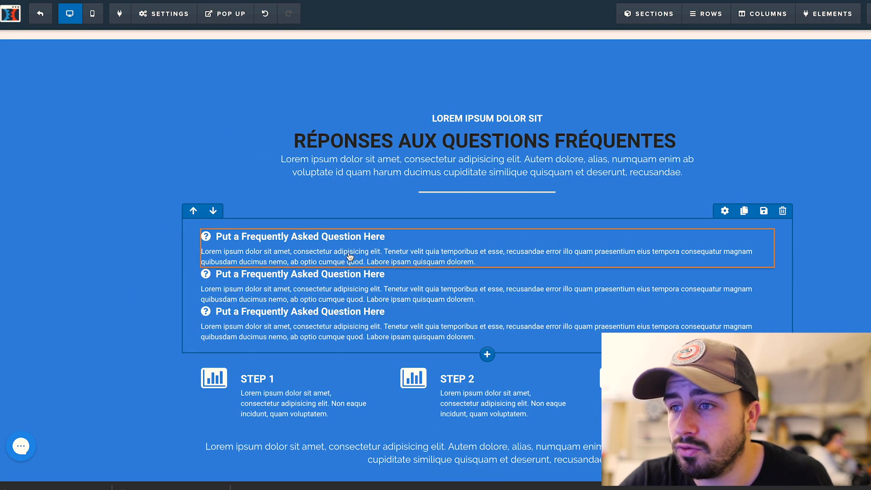
pyautogui.click(388, 237)
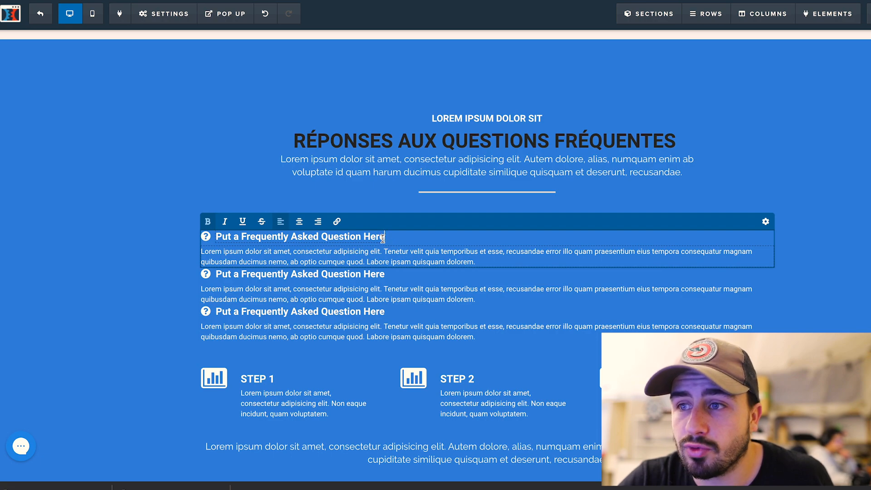
# Replace the first FAQ heading's placeholder with 'Le programme est-il accessible toute l'année ?'
pyautogui.moveTo(383, 238); pyautogui.dragTo(215, 237)
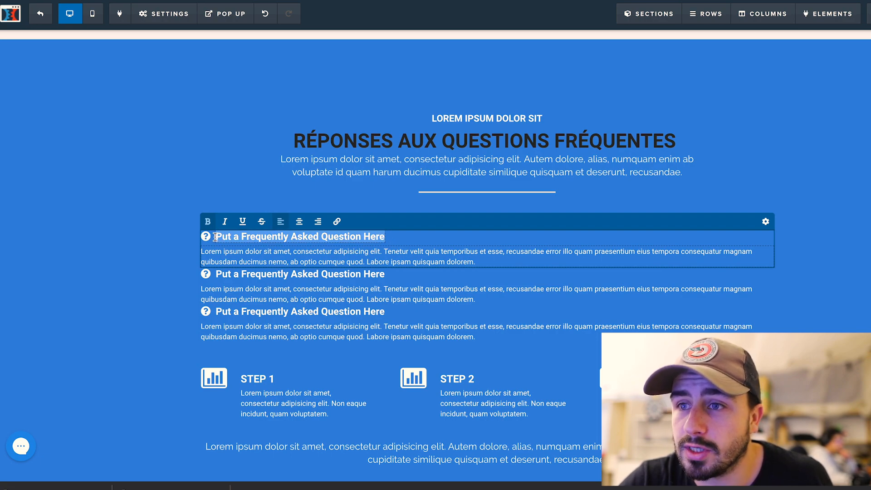
pyautogui.write('Le pro')
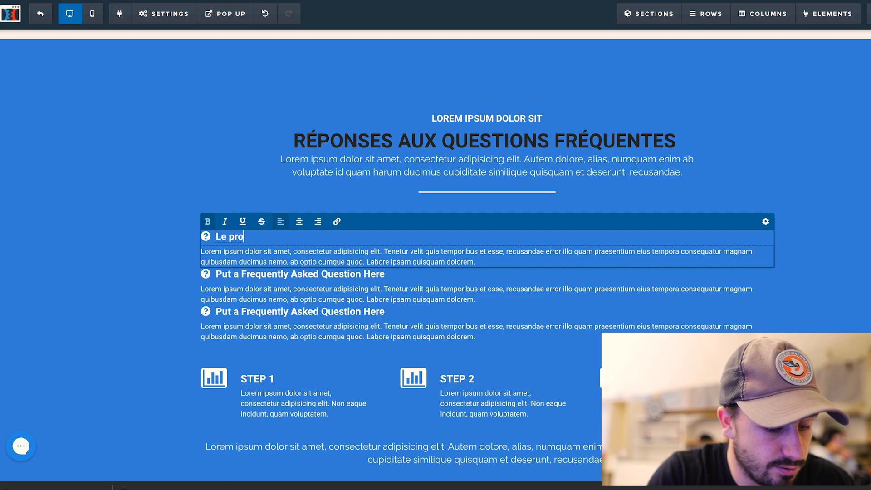
pyautogui.write('gramme es')
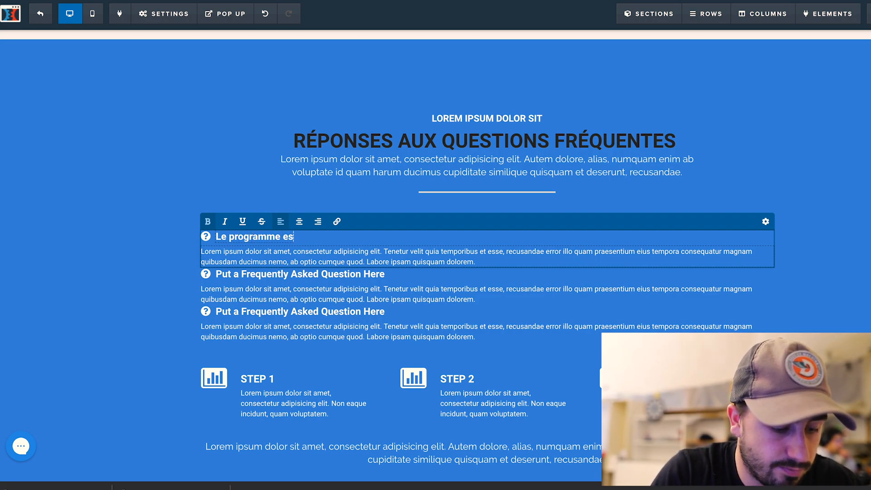
pyautogui.write('t-il acce')
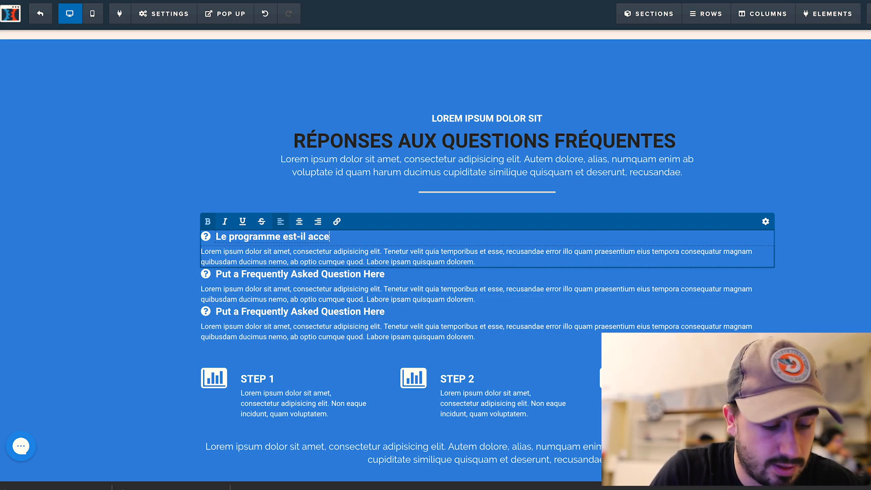
pyautogui.write('ssible toute ')
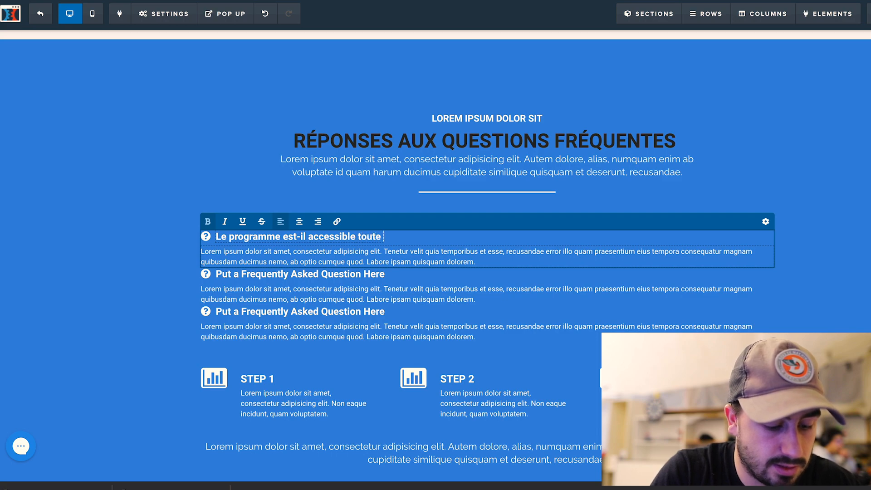
pyautogui.write("l'année ?")
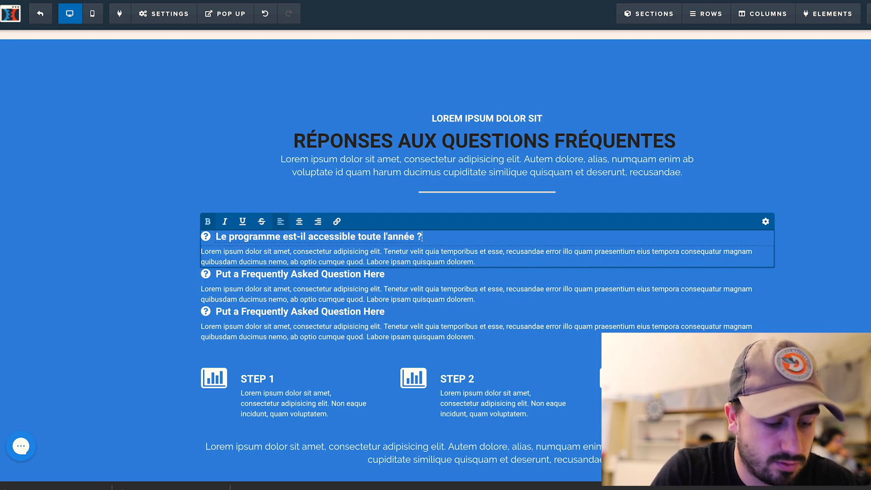
pyautogui.click(444, 252)
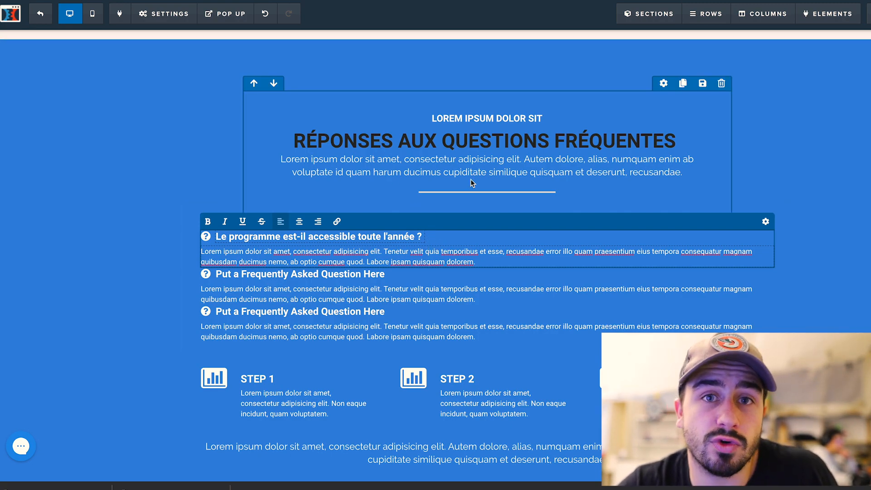
pyautogui.scroll(-3, 606, 222)
pyautogui.click(635, 404)
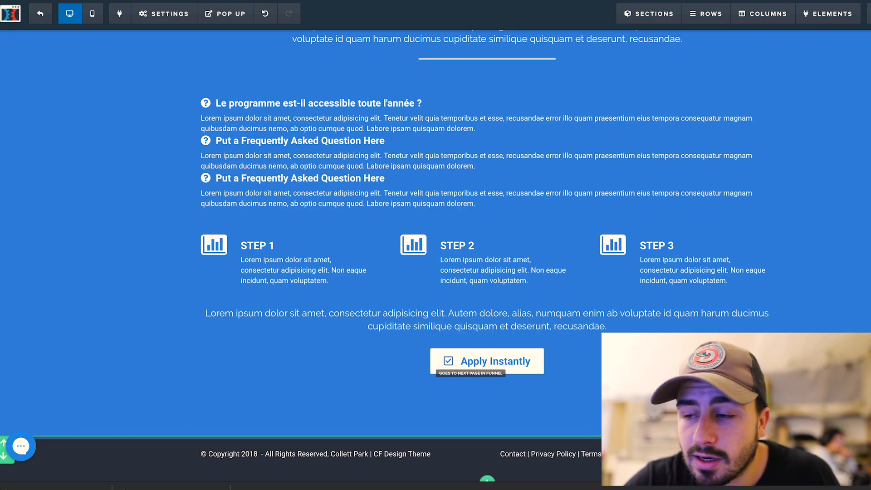
pyautogui.scroll(10, 281, 268)
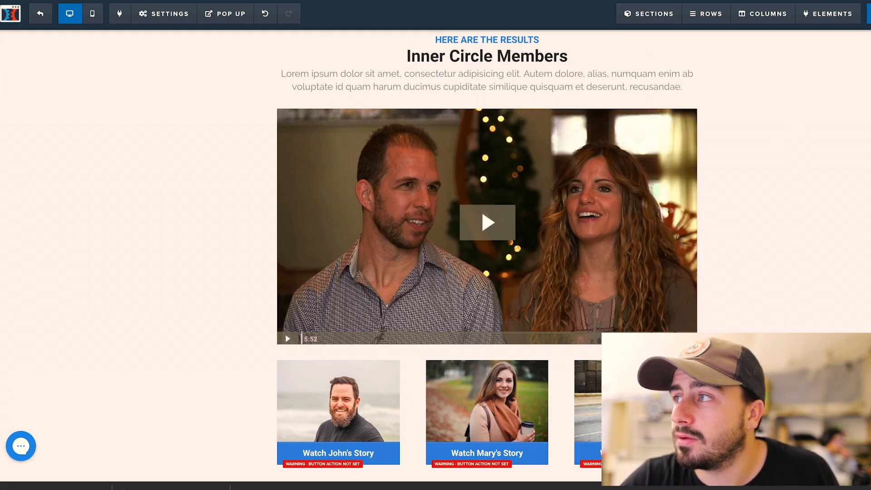
pyautogui.click(869, 14)
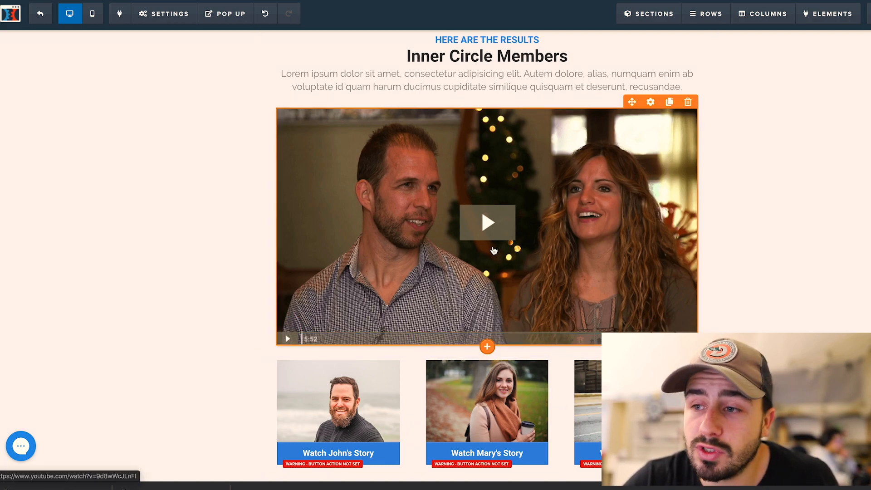
pyautogui.scroll(5, 439, 244)
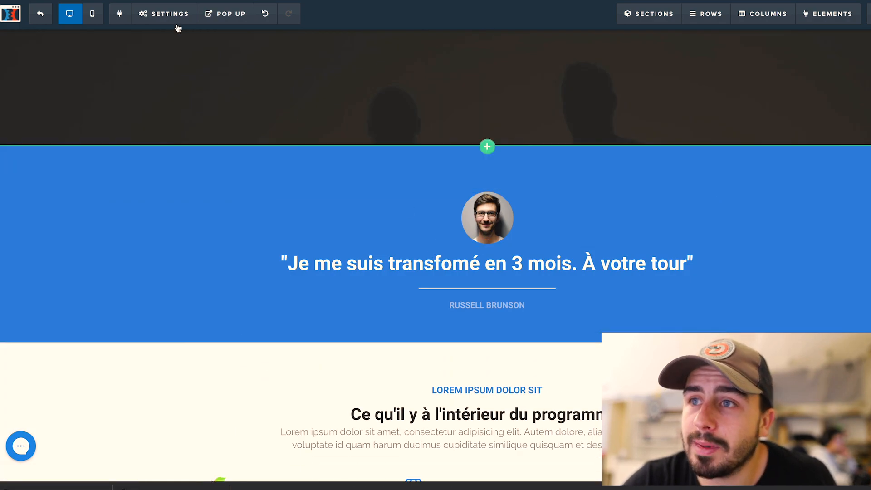
pyautogui.click(171, 22)
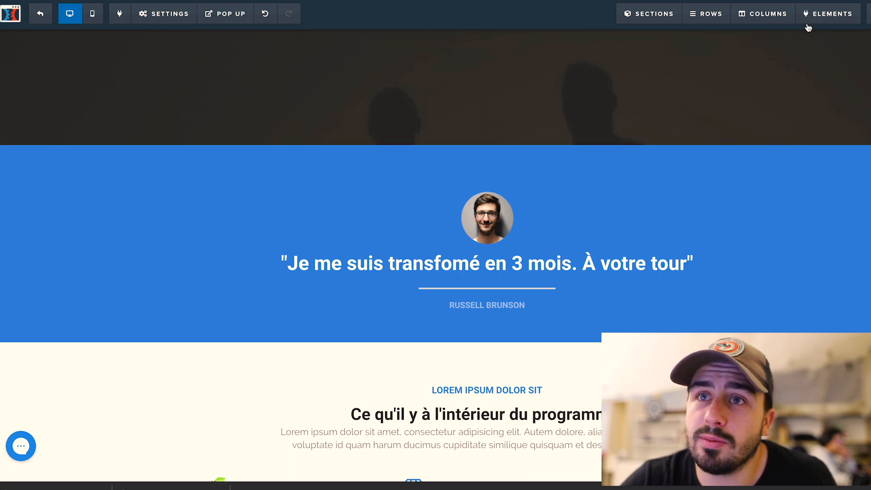
pyautogui.click(172, 14)
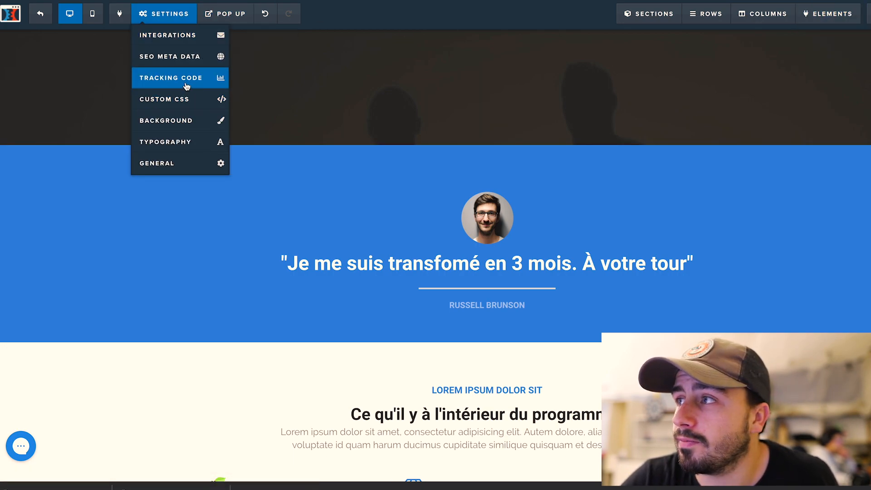
pyautogui.click(213, 80)
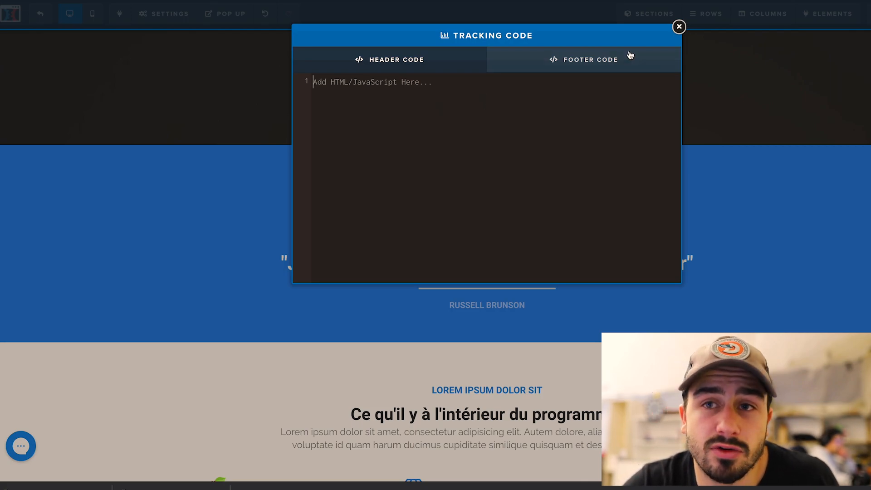
pyautogui.click(679, 27)
pyautogui.moveTo(184, 23)
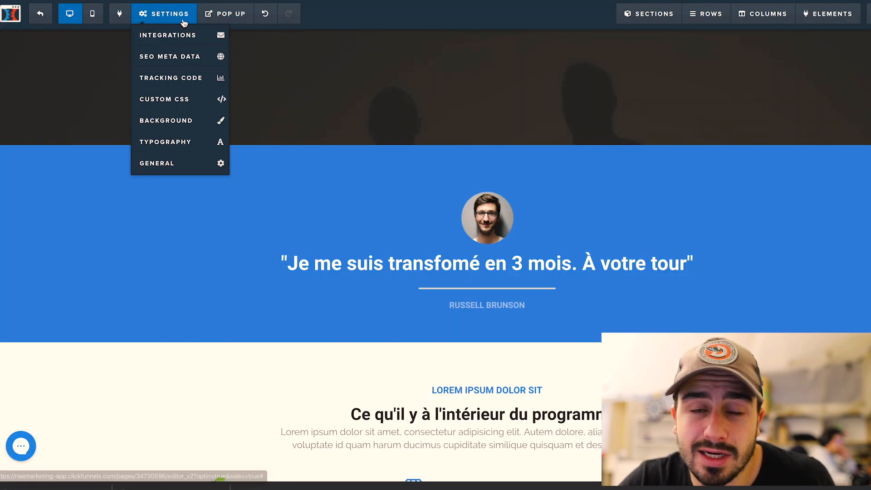
pyautogui.click(176, 60)
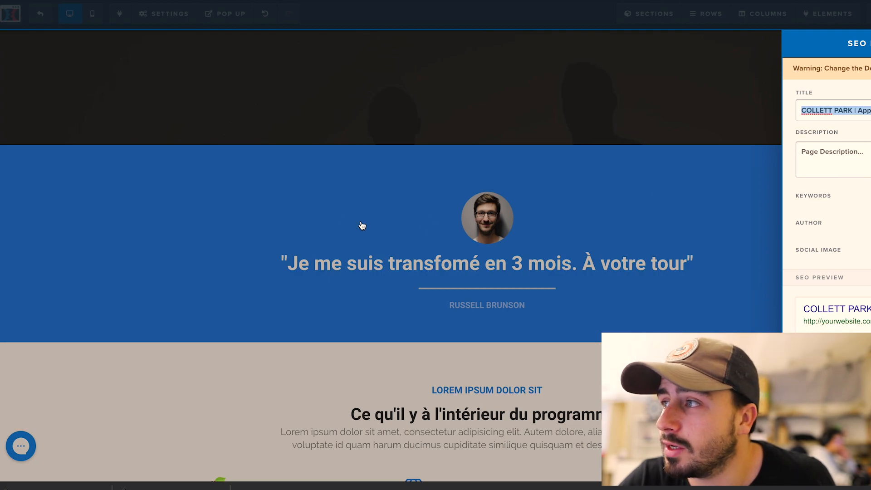
pyautogui.click(268, 195)
pyautogui.moveTo(161, 22)
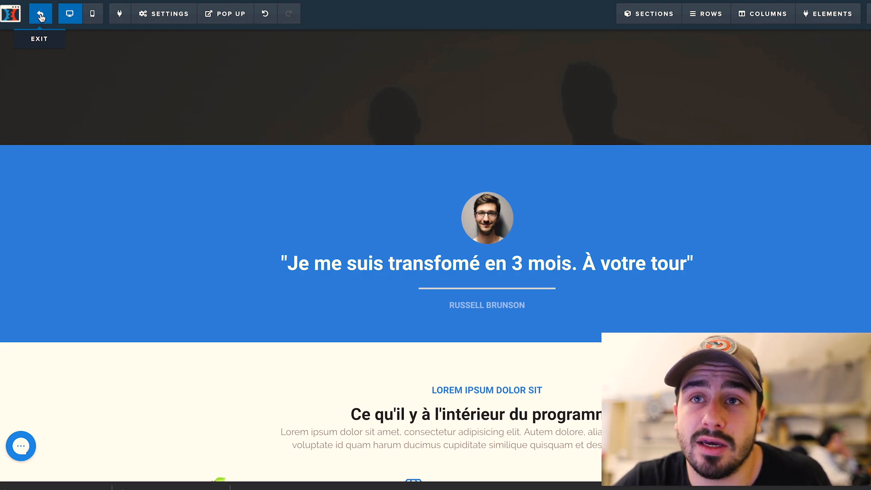
# Delete the Sales Page step and show order form templates for the Order Form step
pyautogui.click(40, 17)
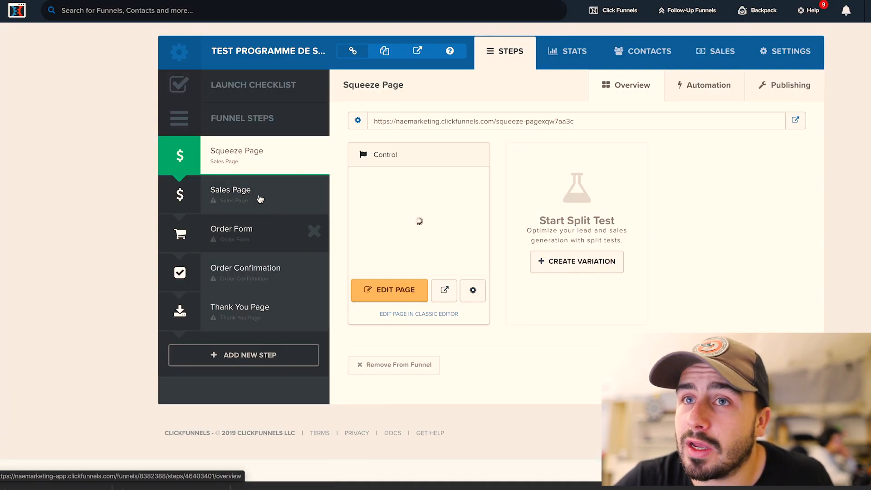
pyautogui.click(313, 192)
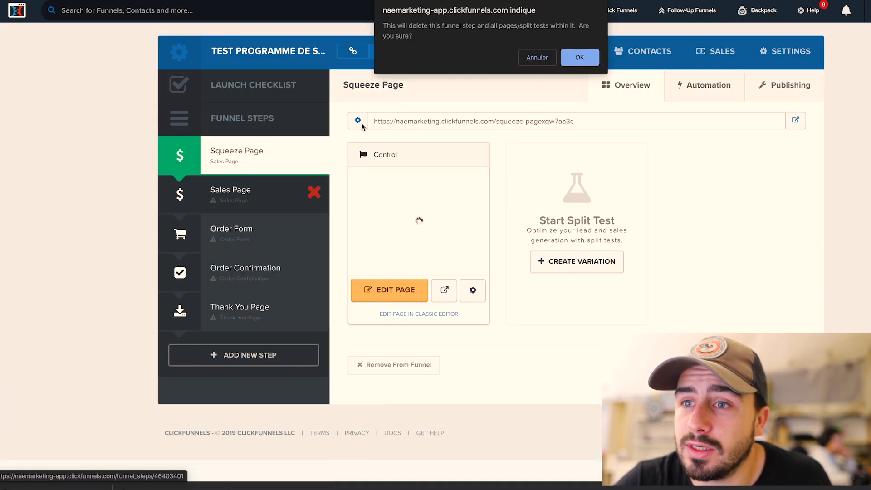
pyautogui.click(579, 57)
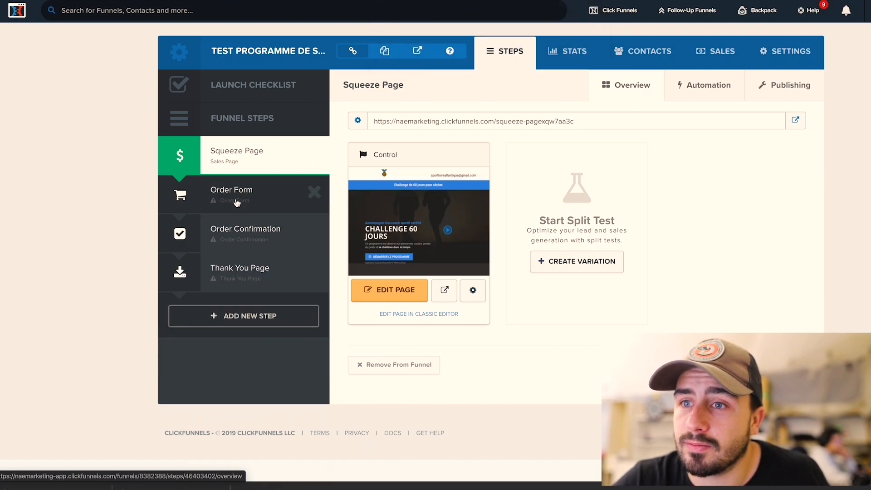
pyautogui.click(224, 198)
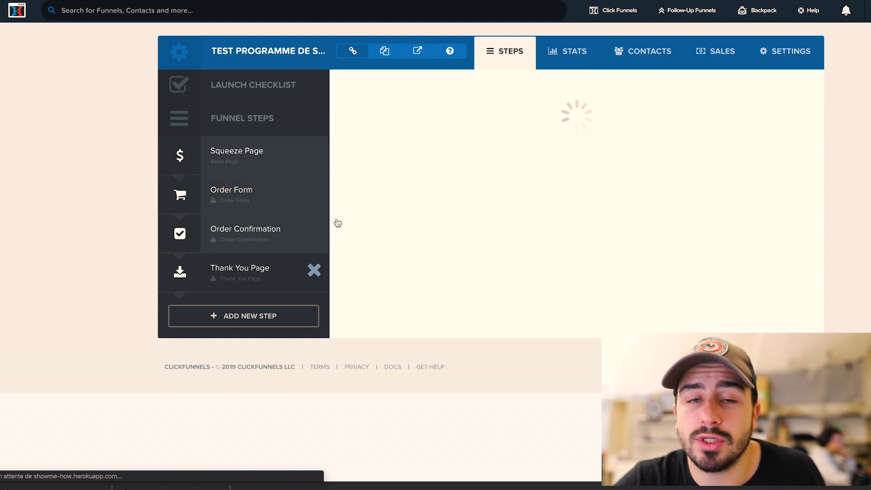
pyautogui.click(402, 86)
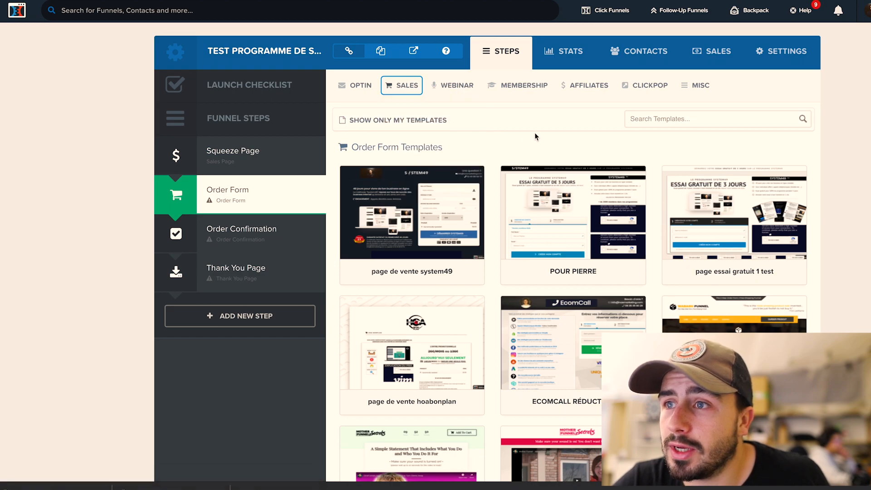
# Select the TWO STEP TRIP WIRE - 3 template for the Order Form step
pyautogui.scroll(-9, 535, 209)
pyautogui.scroll(-4, 540, 214)
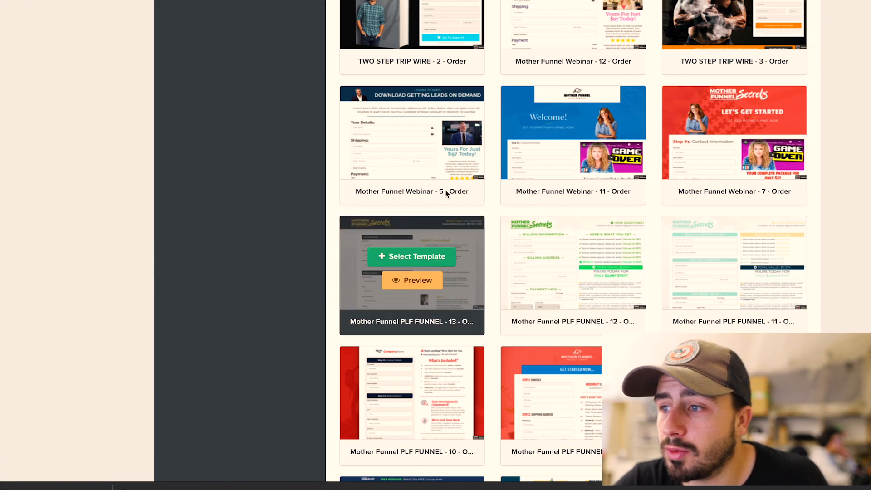
pyautogui.scroll(4, 412, 184)
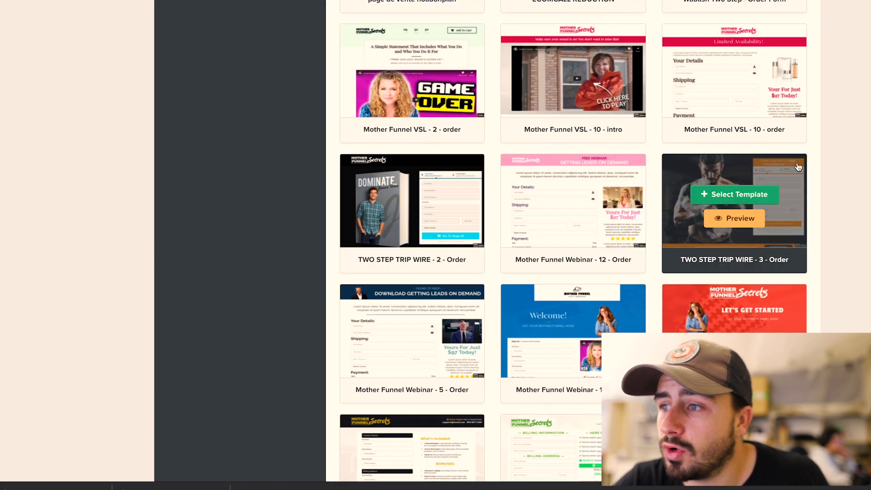
pyautogui.click(720, 202)
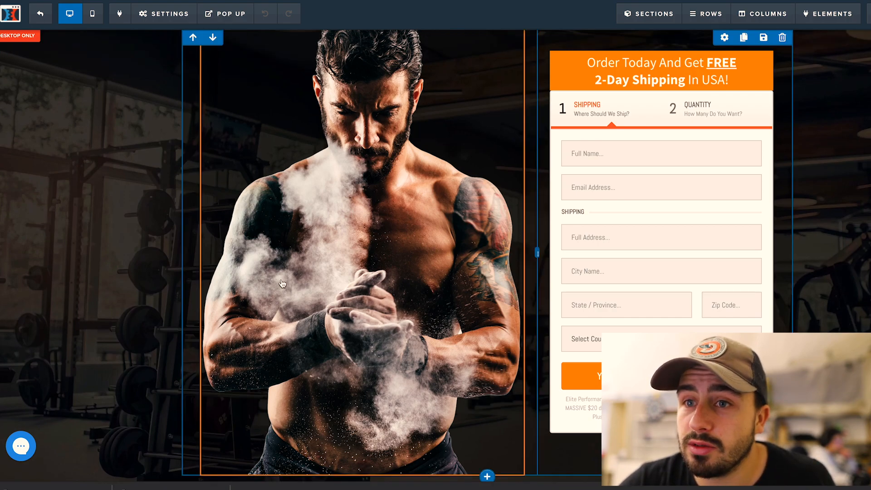
# Open the two-step order form's settings and preview its second step
pyautogui.scroll(-10, 281, 283)
pyautogui.scroll(9, 282, 283)
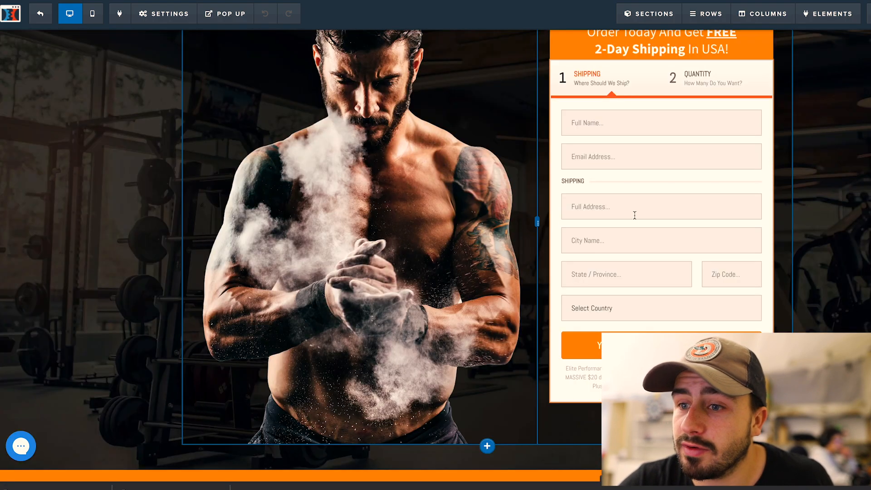
pyautogui.scroll(1, 634, 216)
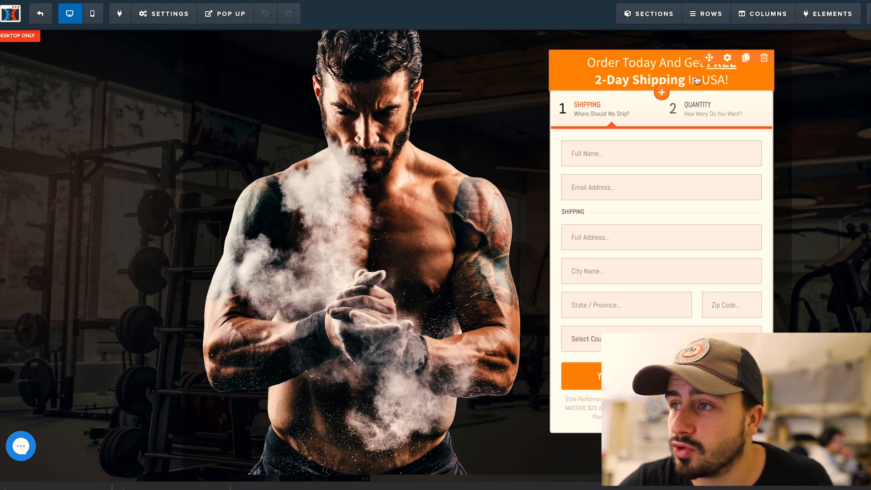
pyautogui.click(685, 119)
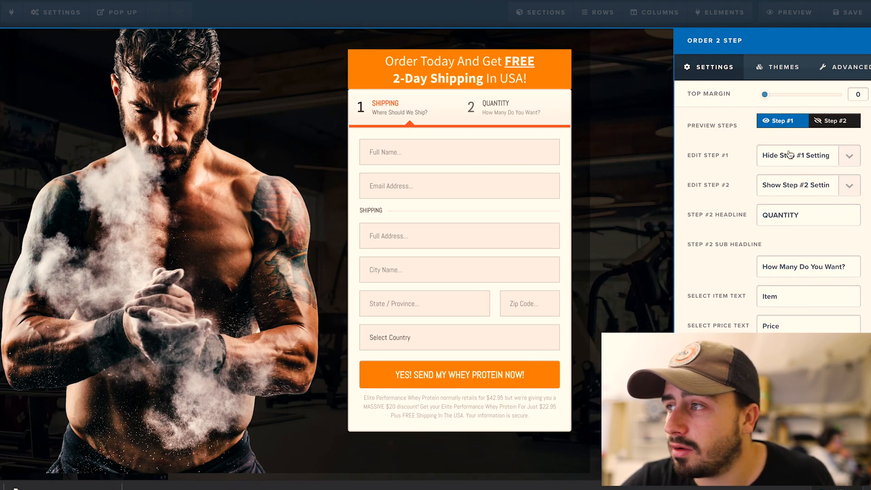
pyautogui.click(827, 122)
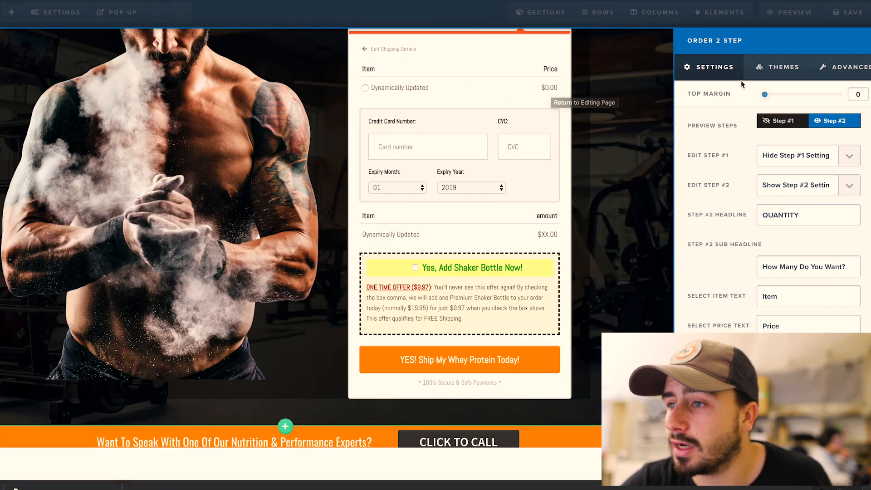
pyautogui.click(779, 121)
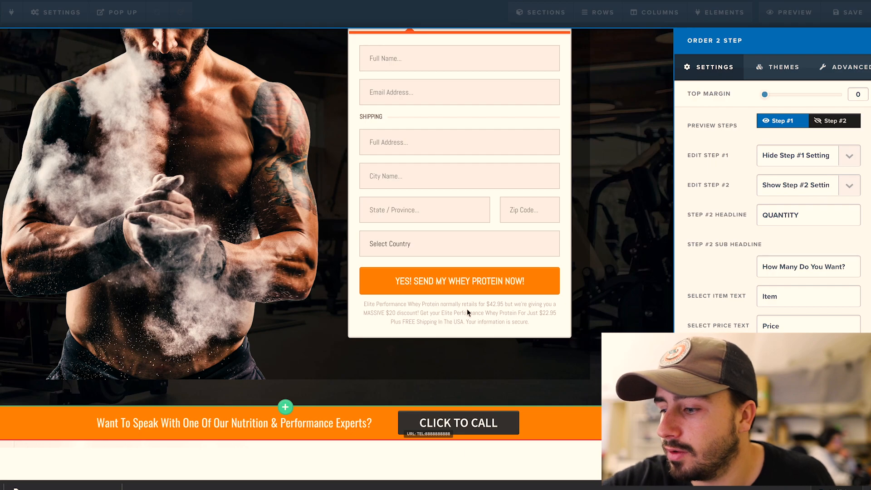
# Change the Step #2 headline from QUANTITY to 'quantité'
pyautogui.scroll(-1, 722, 231)
pyautogui.doubleClick(811, 212)
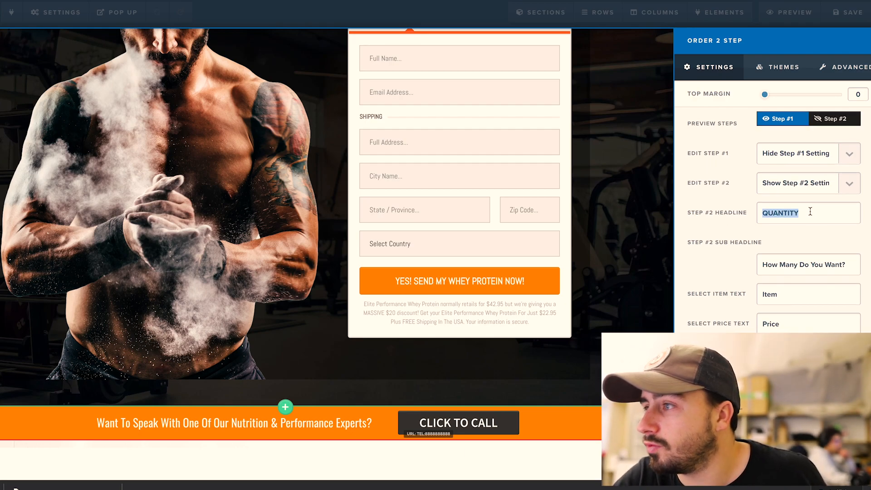
pyautogui.write('quantité')
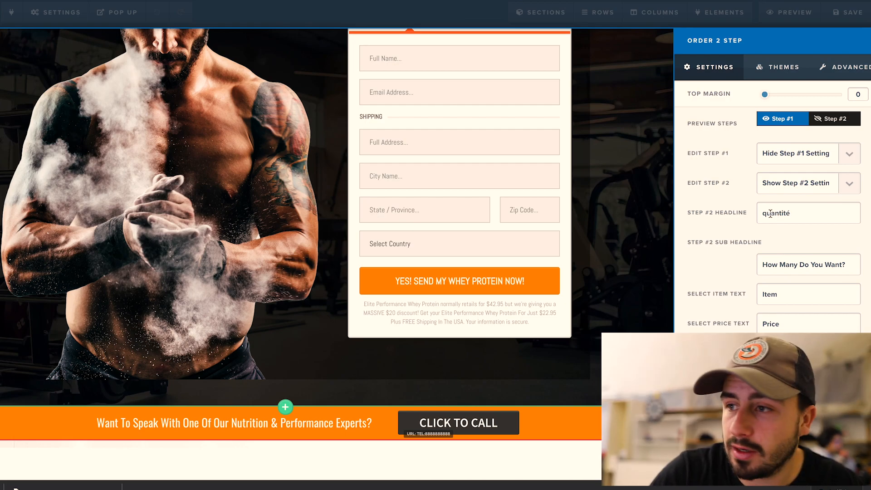
pyautogui.scroll(1, 793, 128)
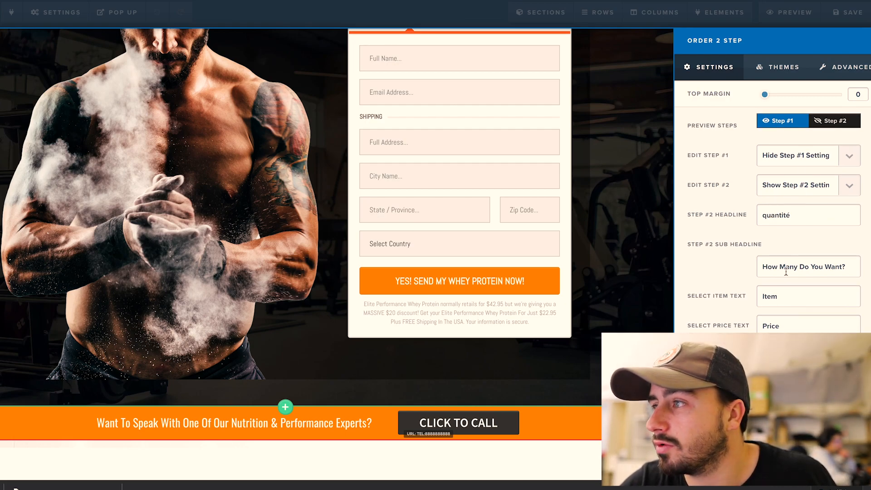
pyautogui.click(635, 155)
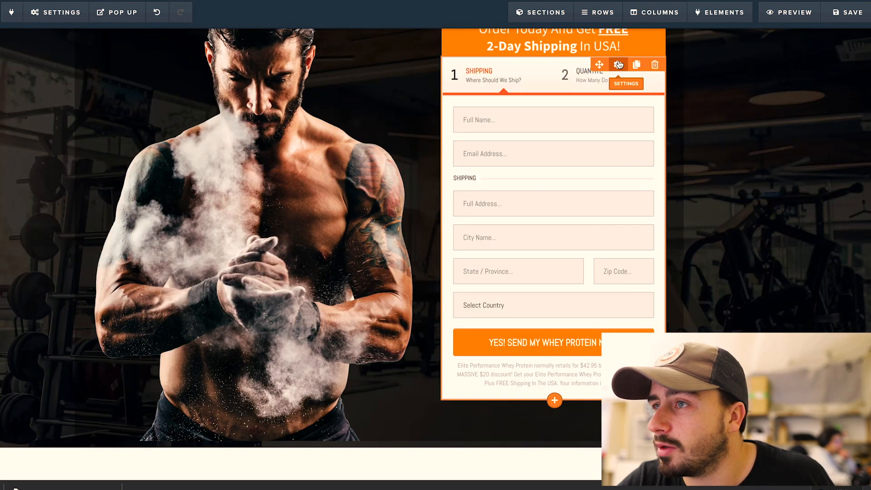
pyautogui.click(619, 64)
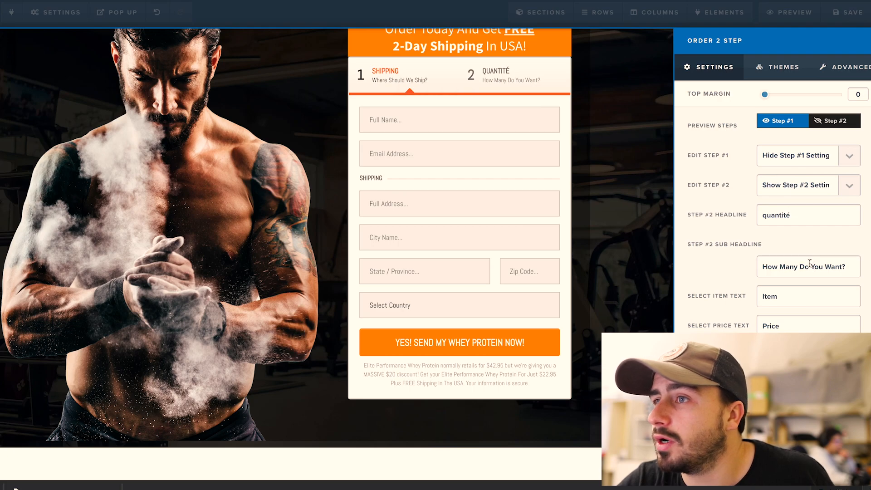
pyautogui.click(789, 155)
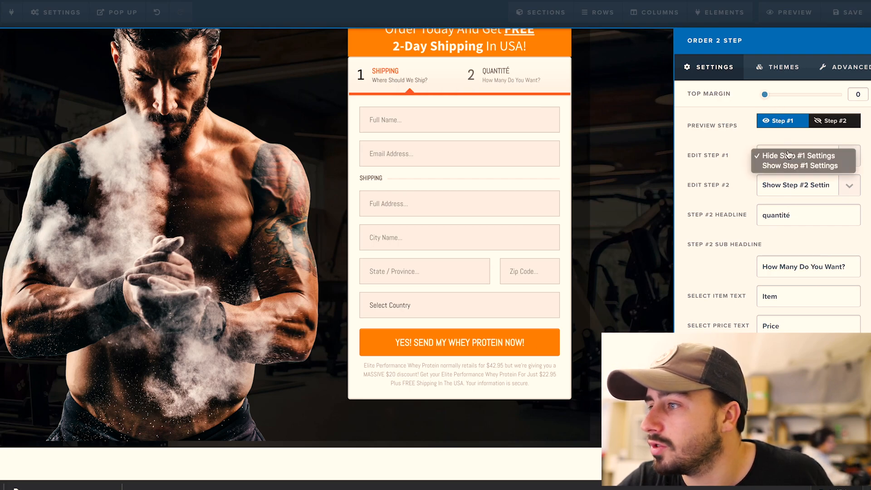
# Set the first step's sub headline to 'Information'
pyautogui.click(790, 167)
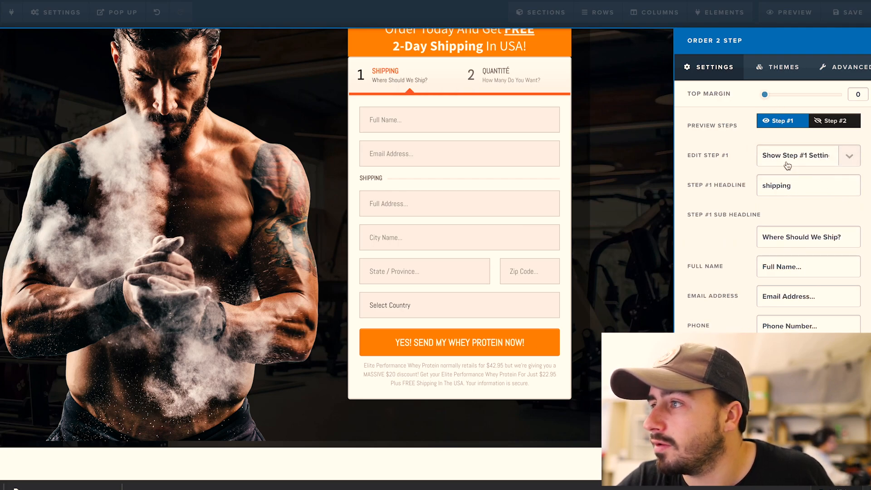
pyautogui.tripleClick(801, 241)
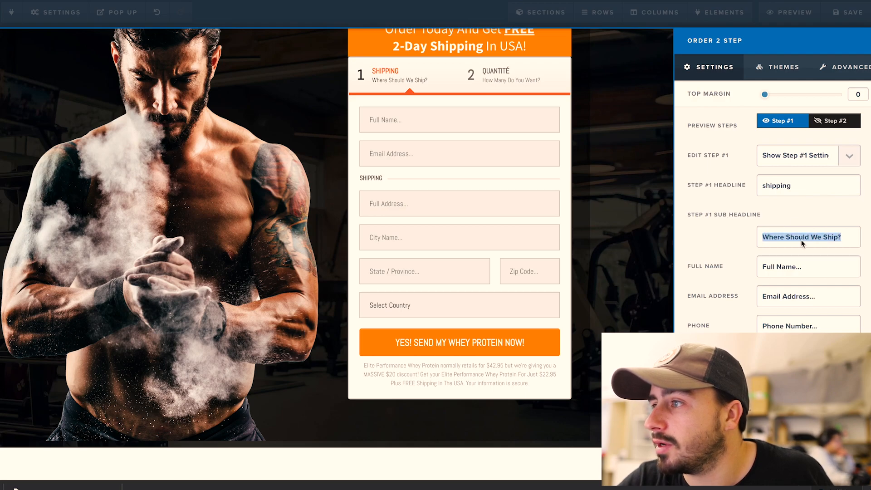
pyautogui.write('INfor')
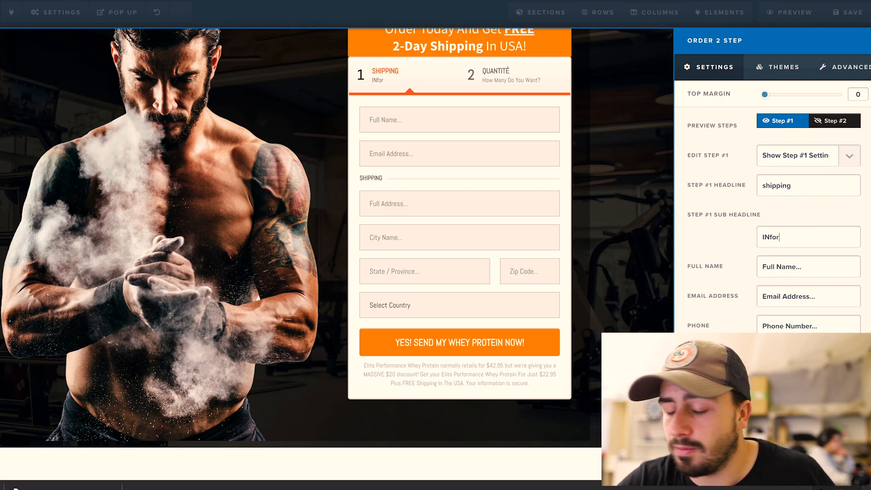
pyautogui.write('mation')
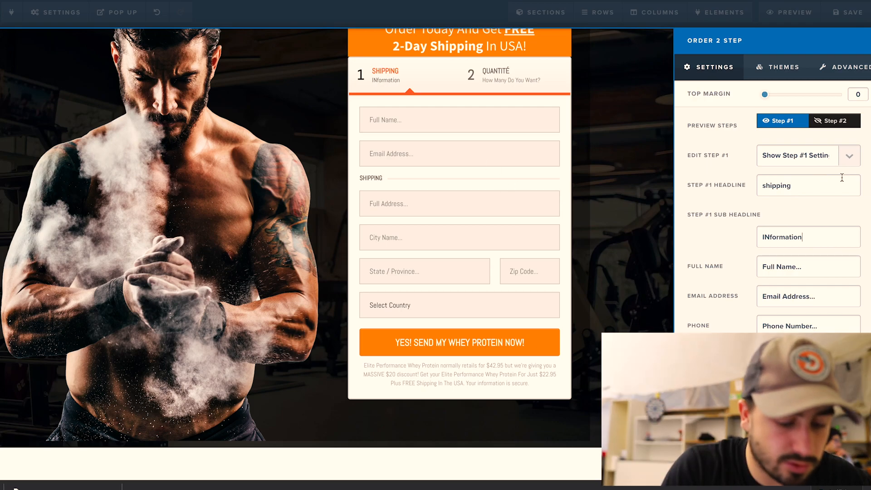
pyautogui.click(770, 240)
pyautogui.press('BackSpace')
pyautogui.write('n')
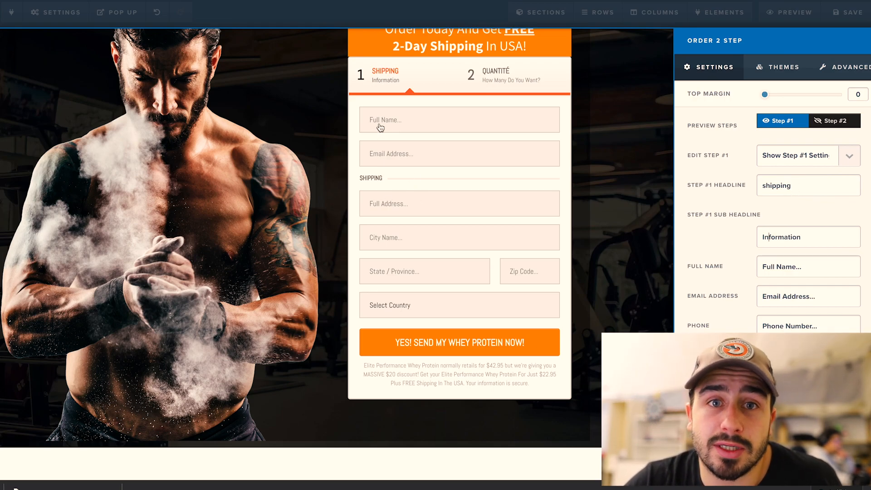
# Relabel the Full Name field 'Nom' and close the form settings
pyautogui.tripleClick(812, 262)
pyautogui.write('N')
pyautogui.press('BackSpace')
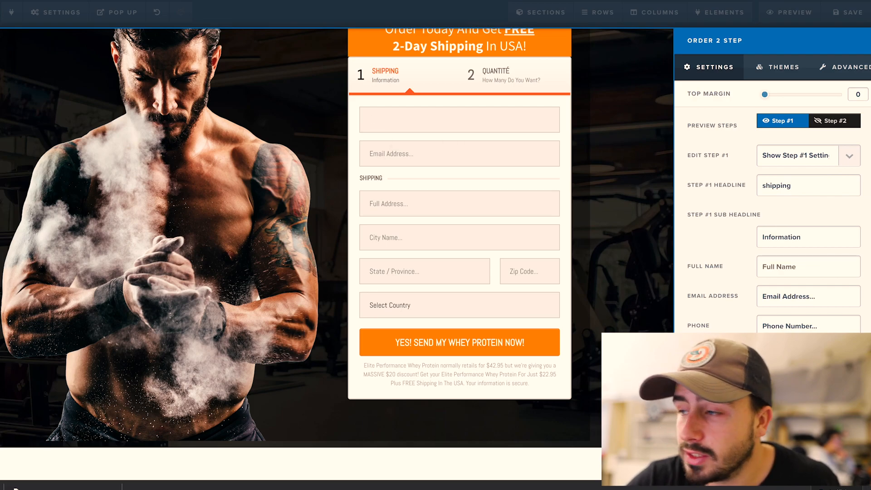
pyautogui.write('Nom')
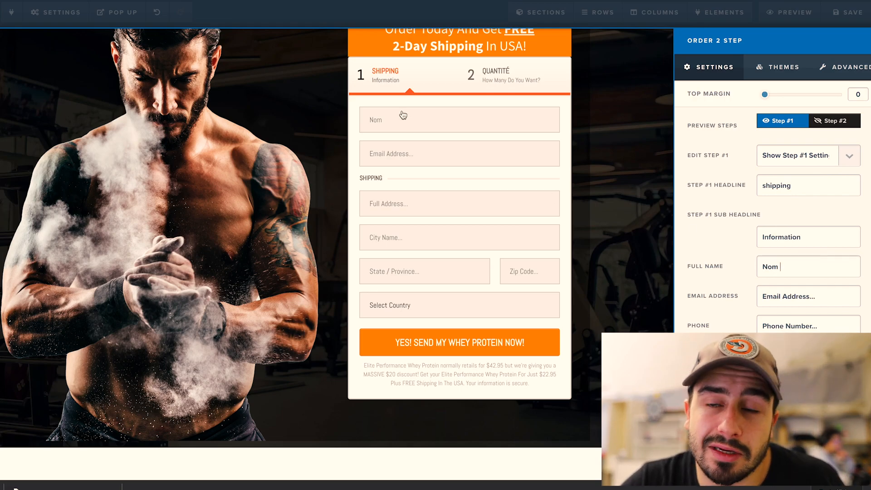
pyautogui.click(231, 251)
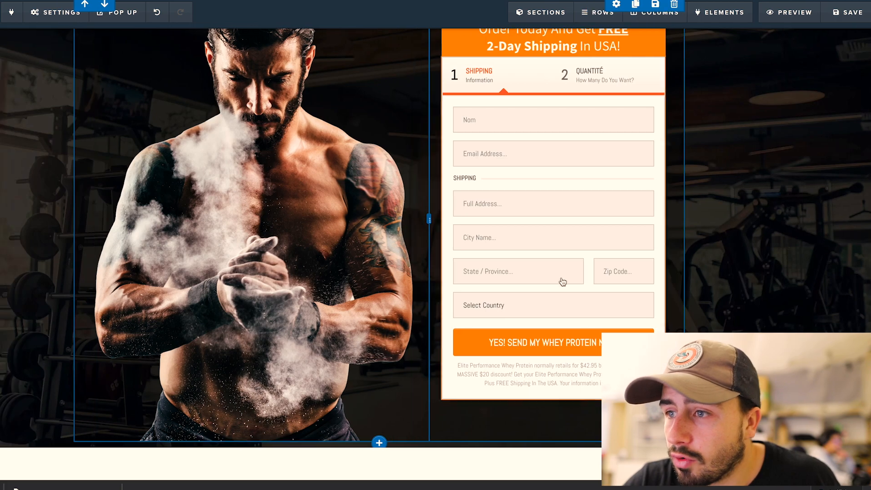
pyautogui.scroll(-7, 486, 267)
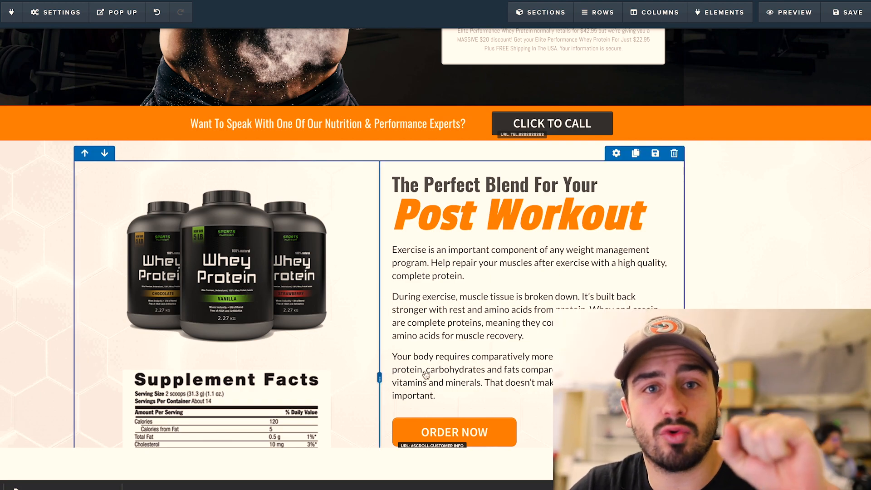
pyautogui.scroll(-8, 471, 127)
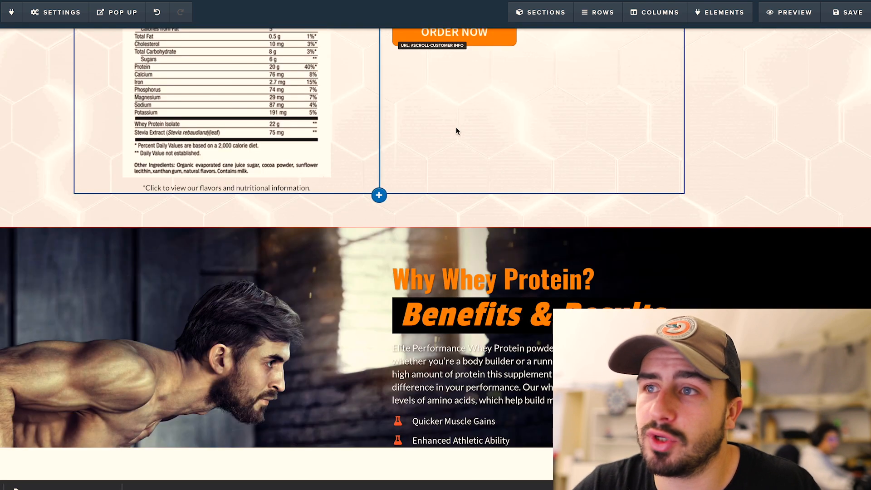
pyautogui.scroll(-6, 404, 105)
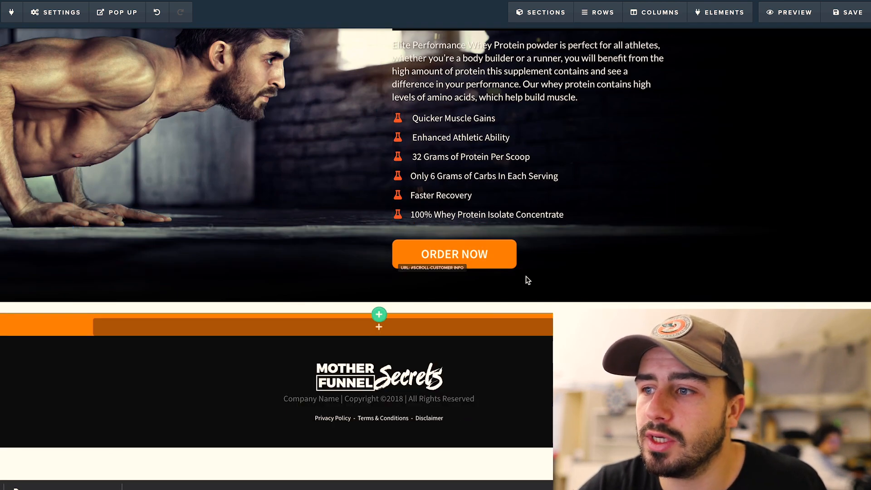
pyautogui.scroll(15, 340, 210)
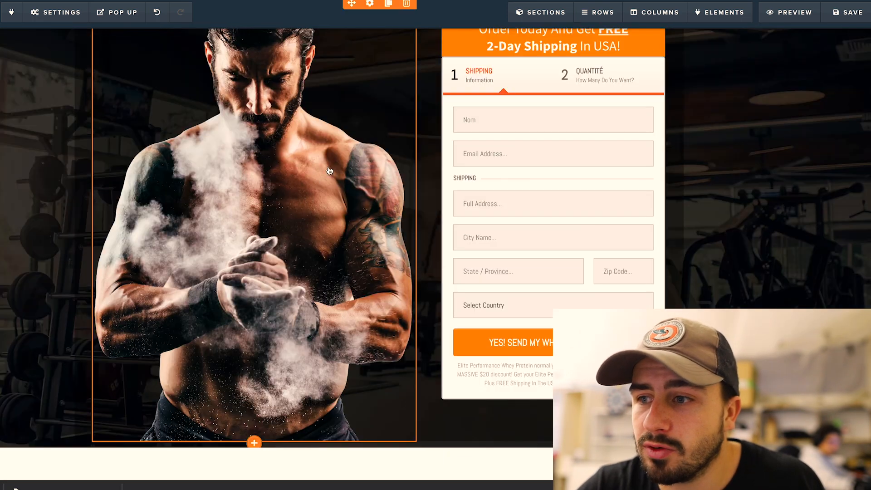
# Save the order page and check that DÉMARRER LE PROGRAMME leads to it
pyautogui.click(855, 13)
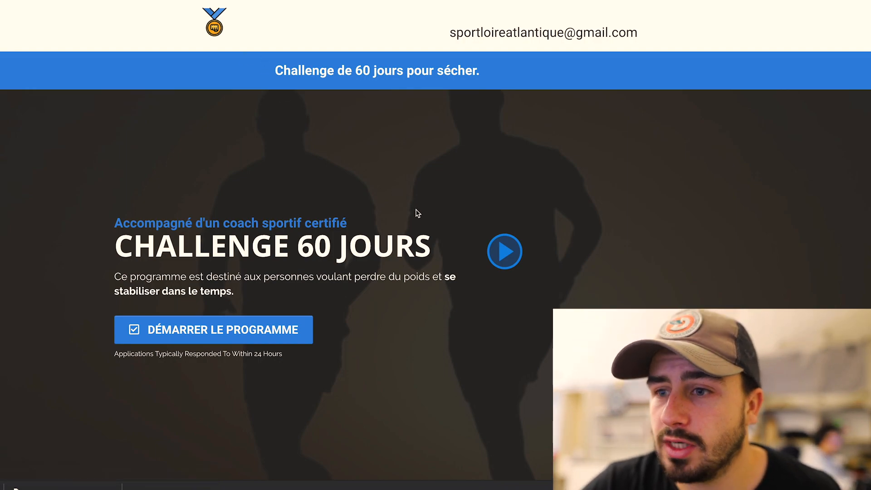
pyautogui.click(220, 337)
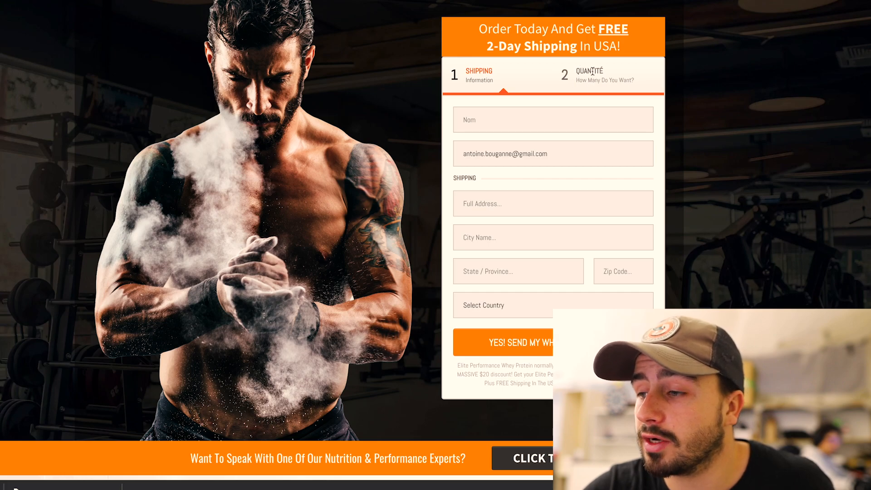
pyautogui.scroll(-6, 571, 191)
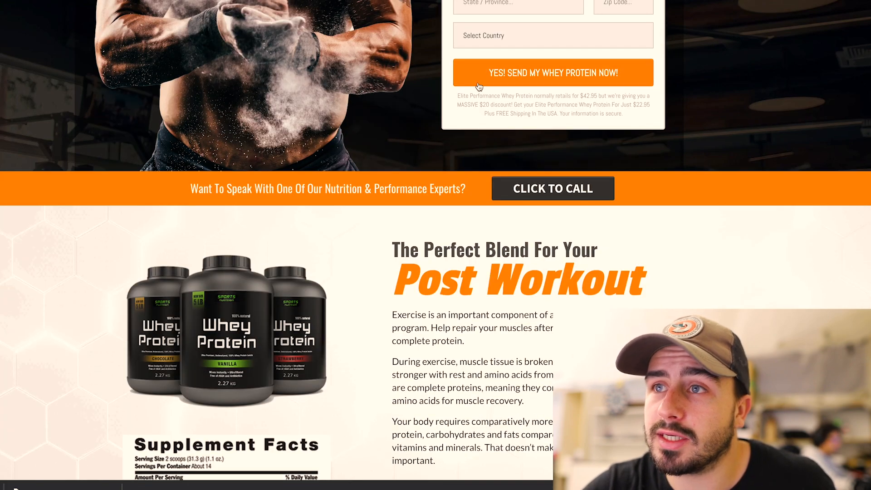